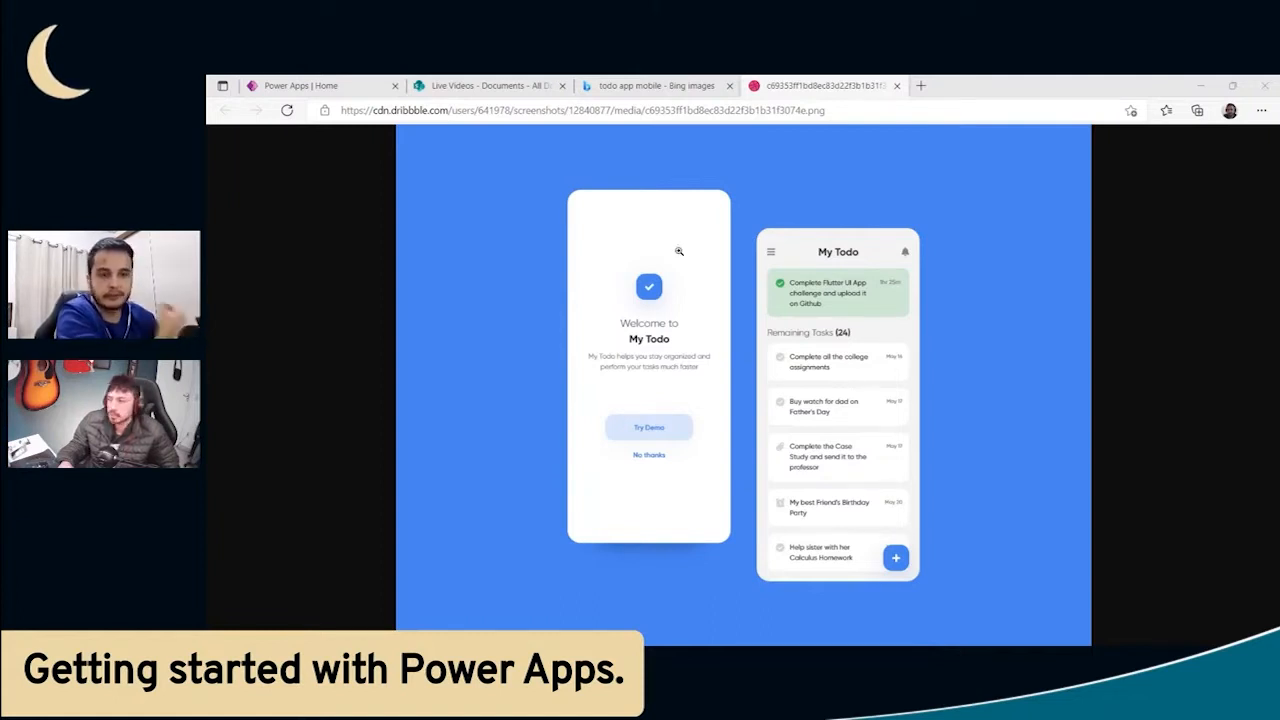
- Examine the My Todo mobile app design, looking closely at its task list layout
click(905, 358)
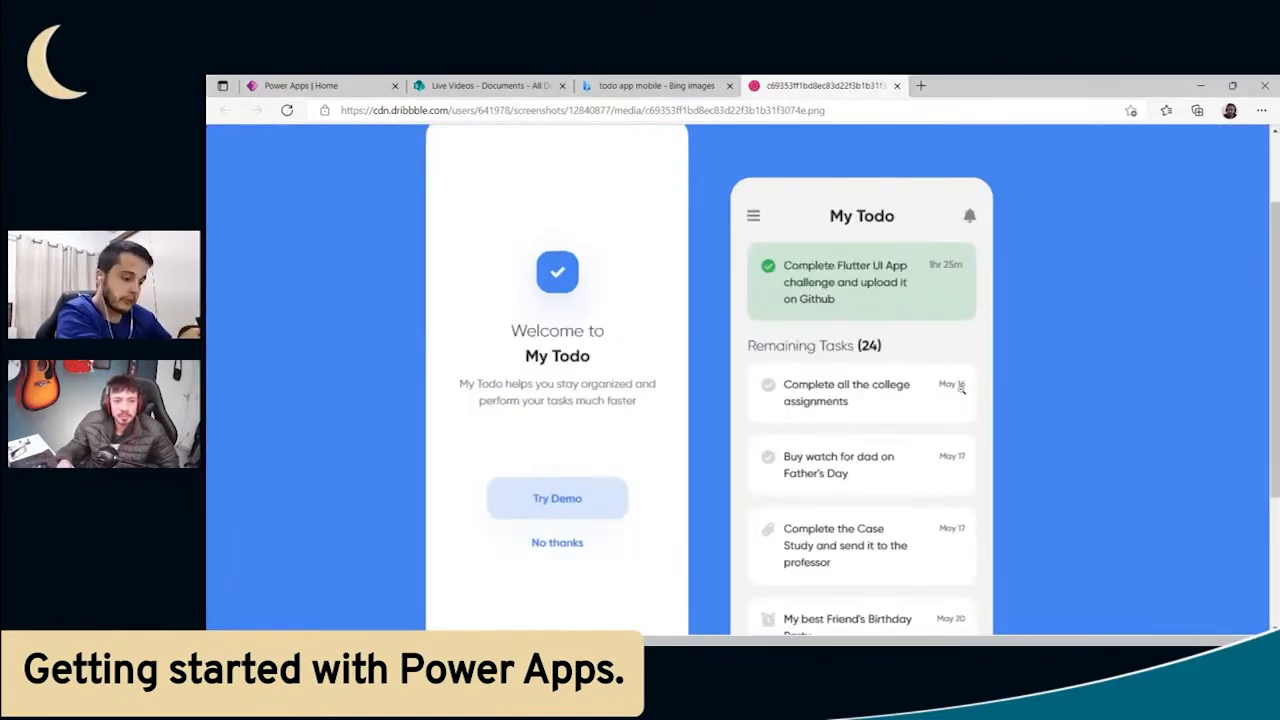
scroll(958, 387, down, 1)
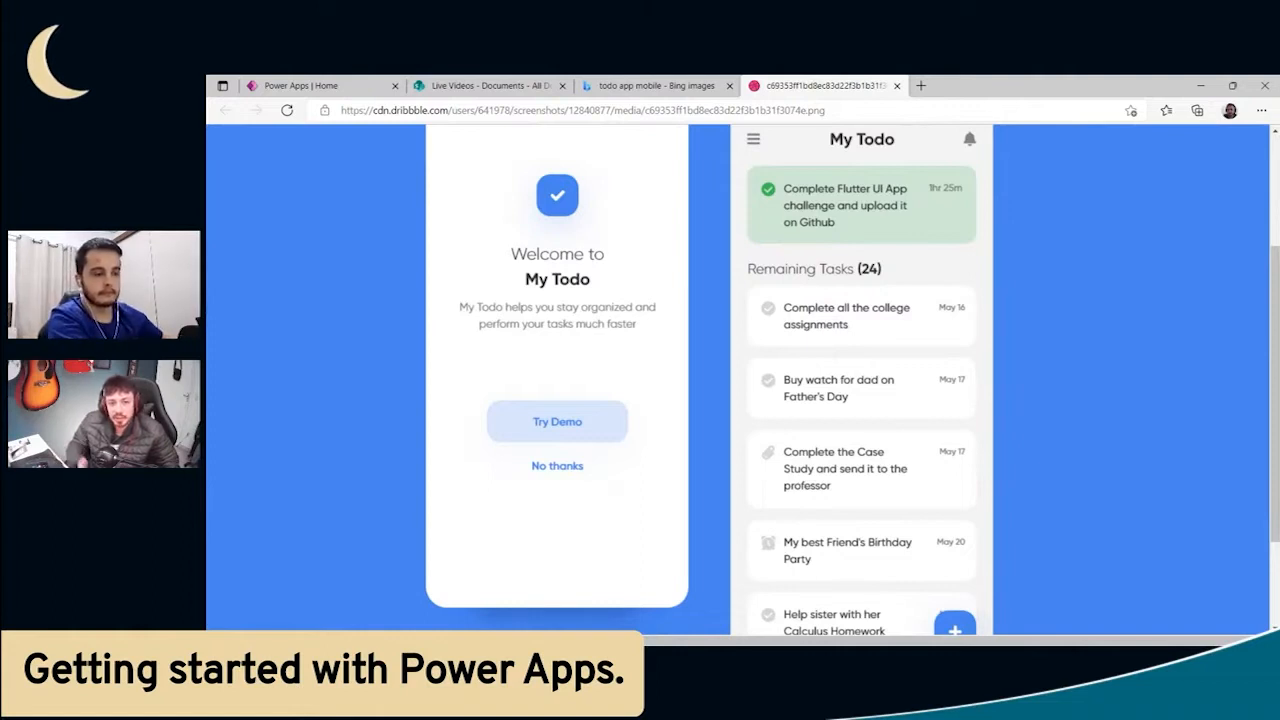
click(972, 207)
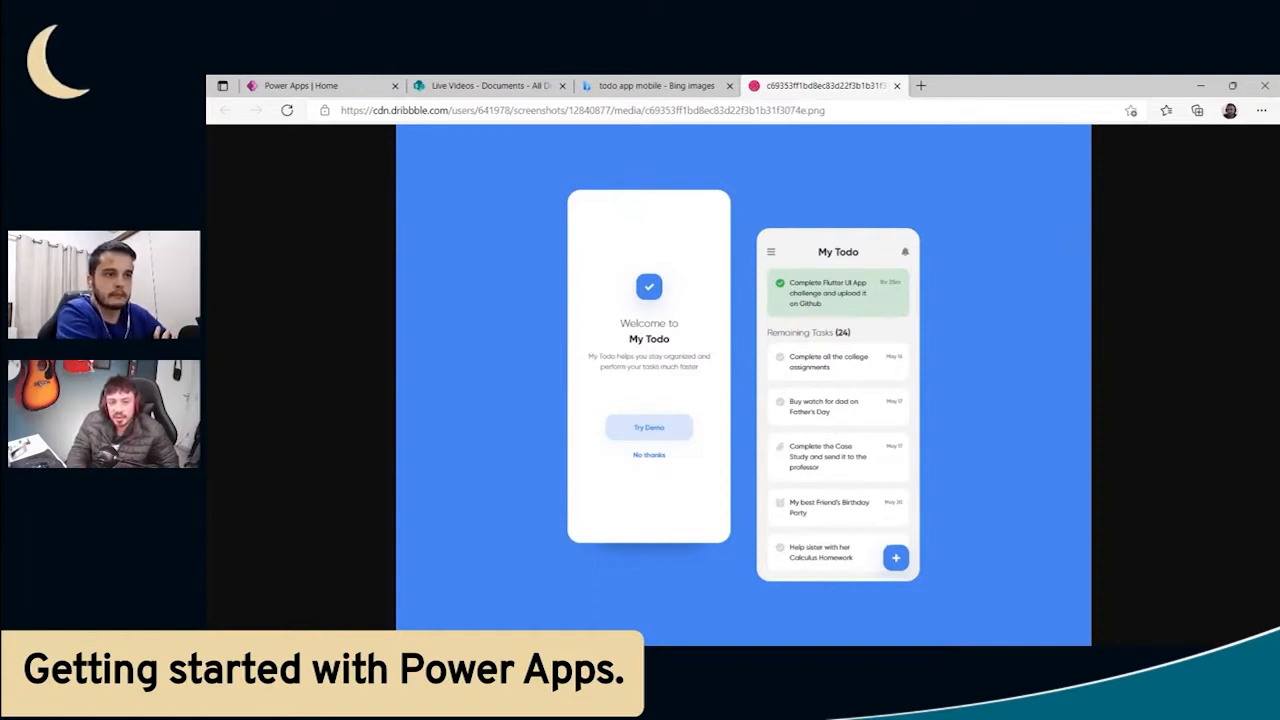
click(1156, 78)
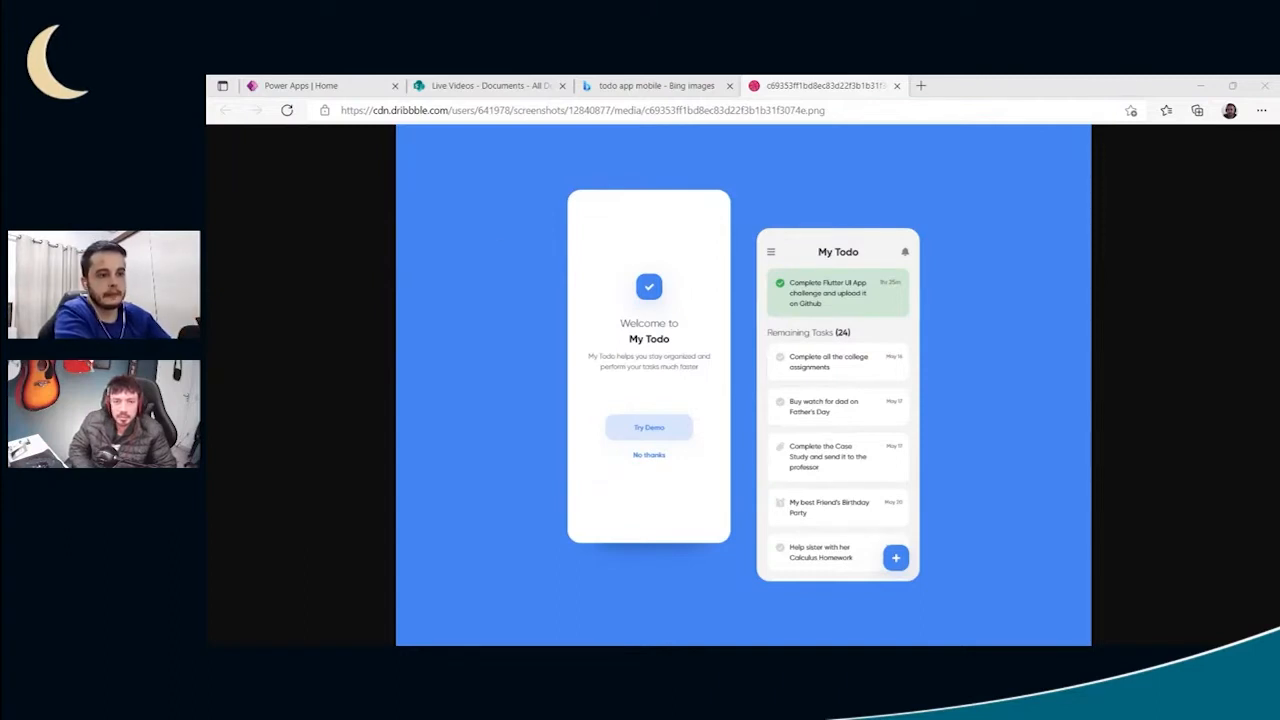
- Create a new Excel workbook in the Documents library of the Live Videos SharePoint site
click(505, 88)
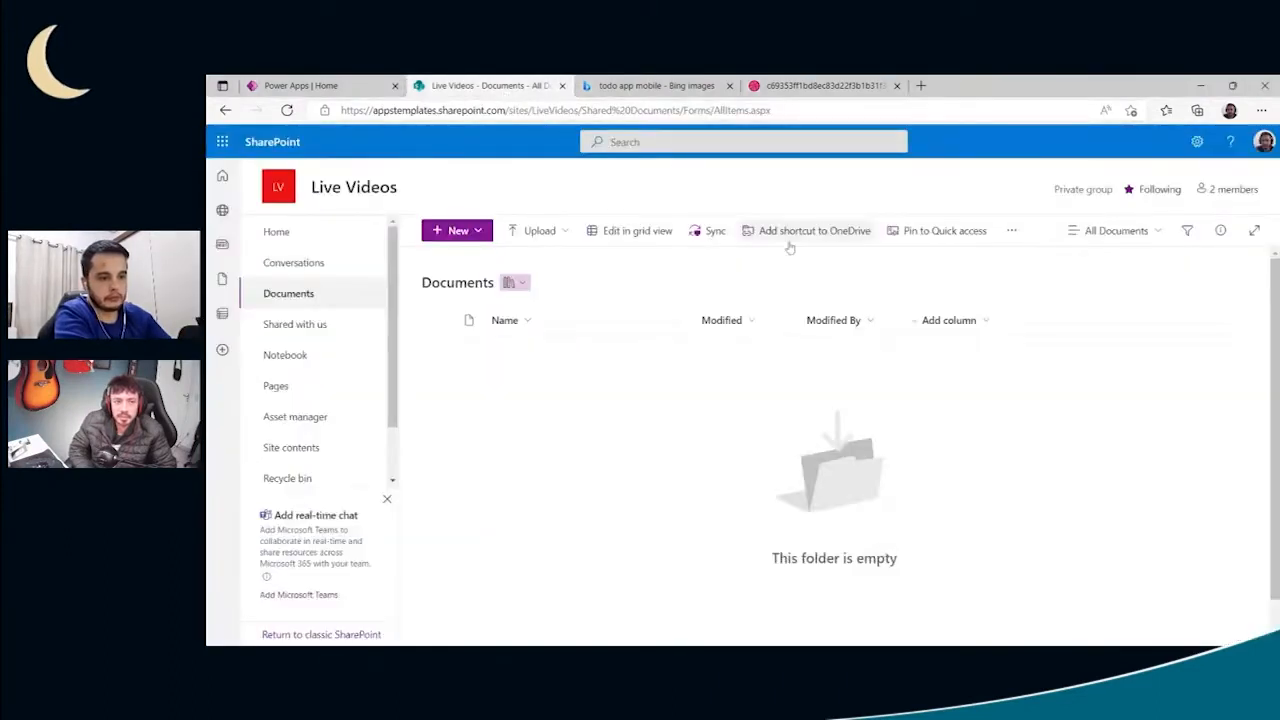
drag(480, 352, 615, 430)
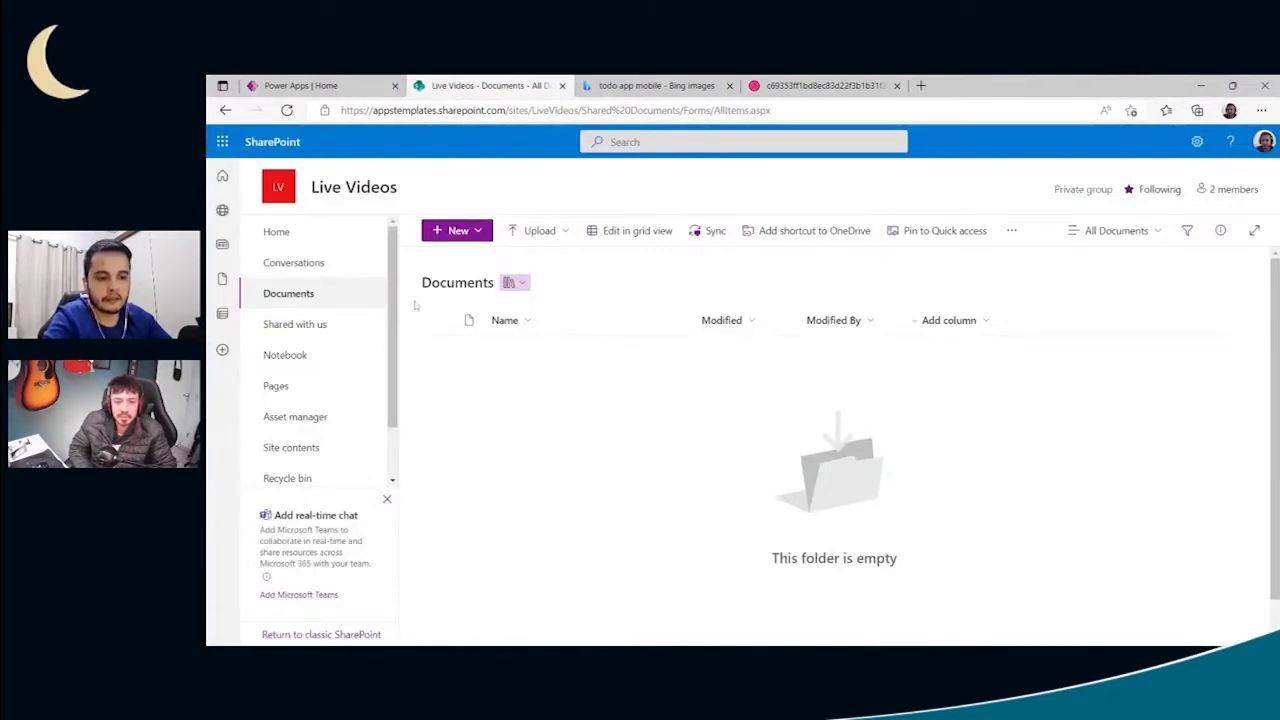
click(316, 306)
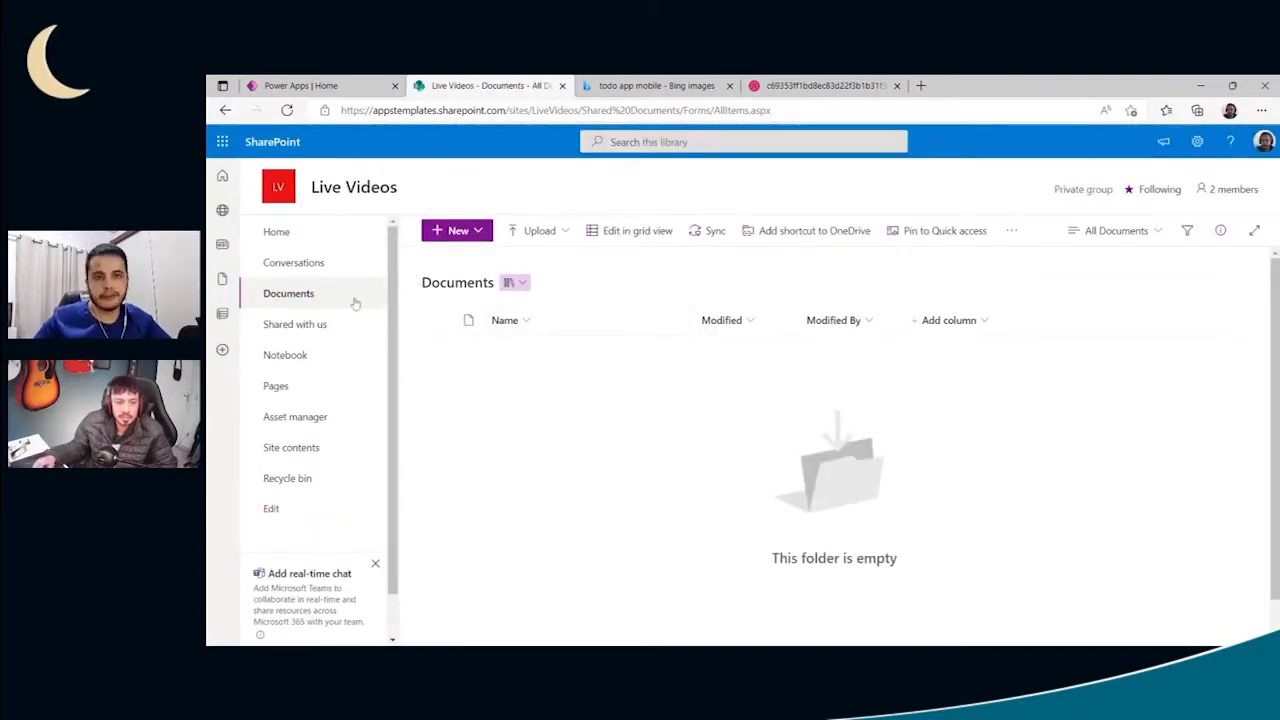
drag(472, 369, 564, 440)
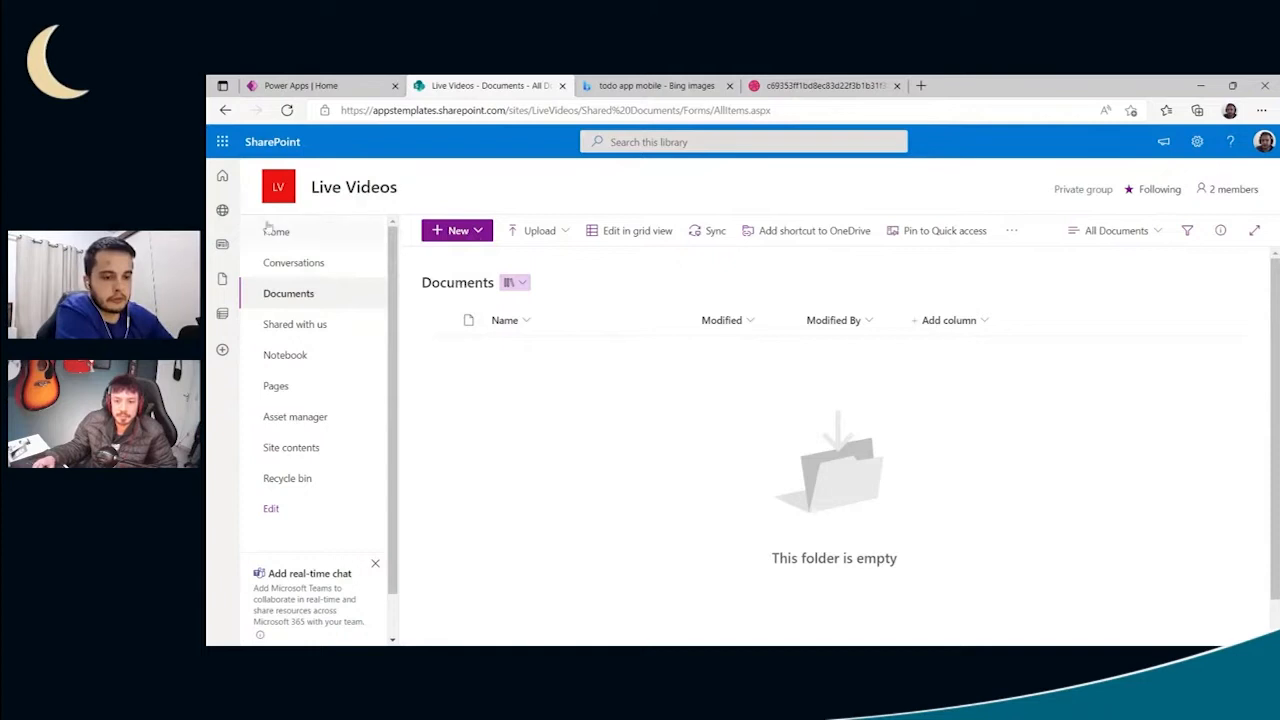
mouse_move(377, 197)
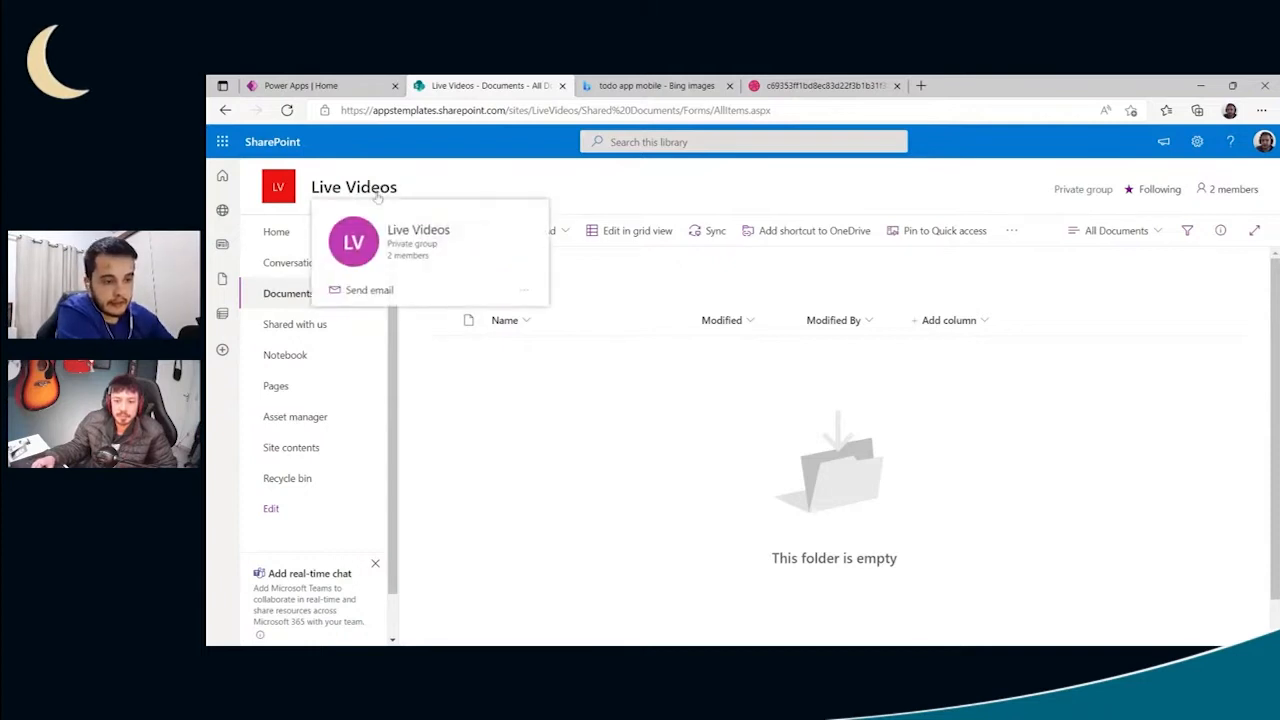
click(311, 298)
click(465, 240)
click(468, 306)
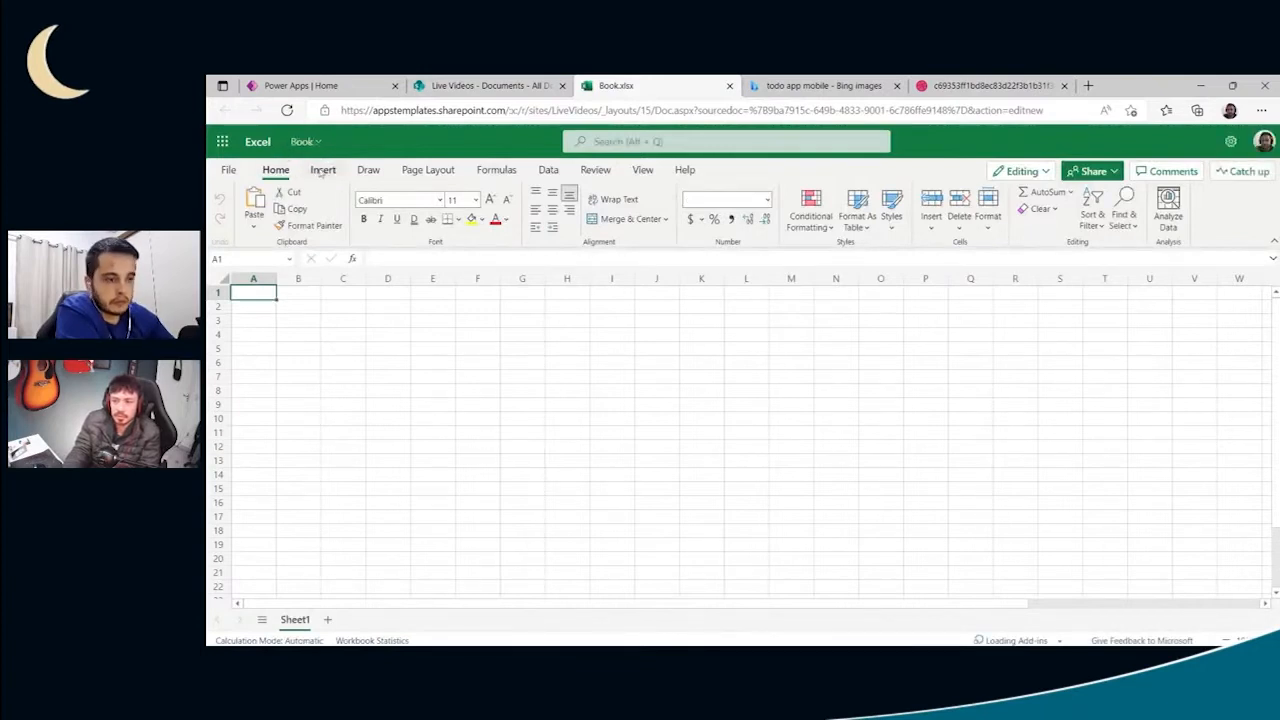
- Rename the workbook as MyTasks
click(303, 141)
text(MyTa)
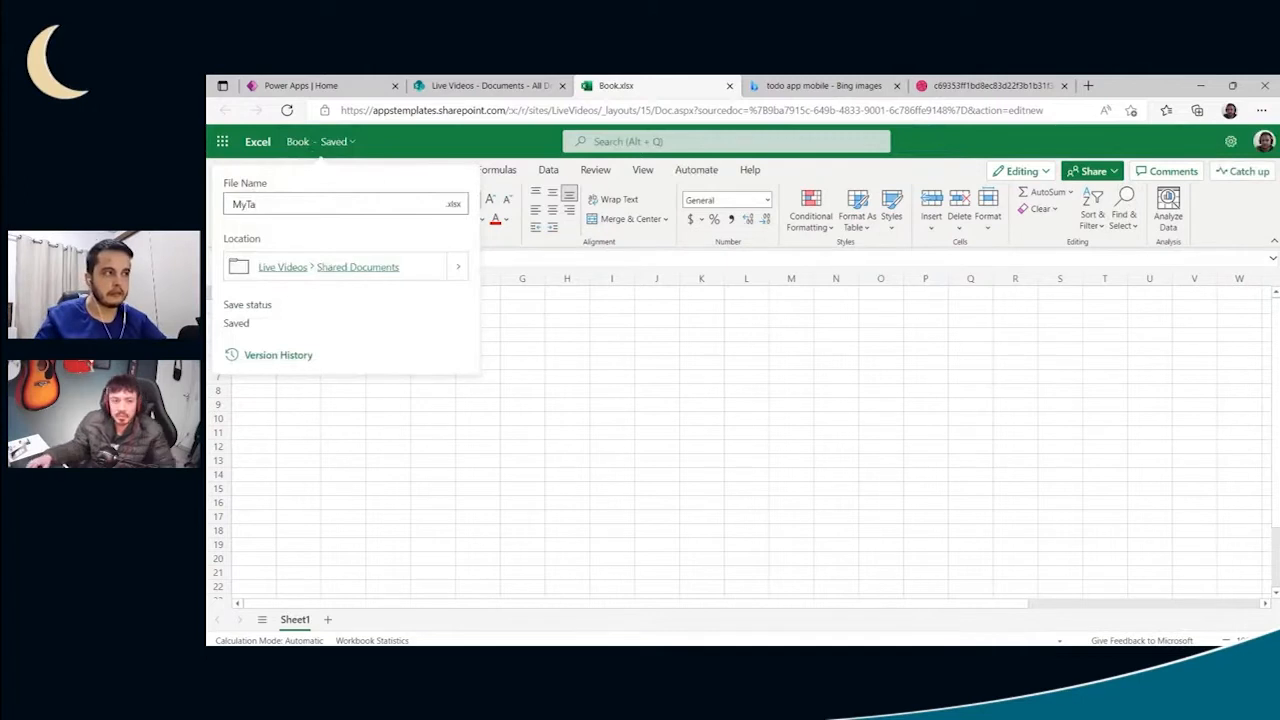
text(sks)
key(Return)
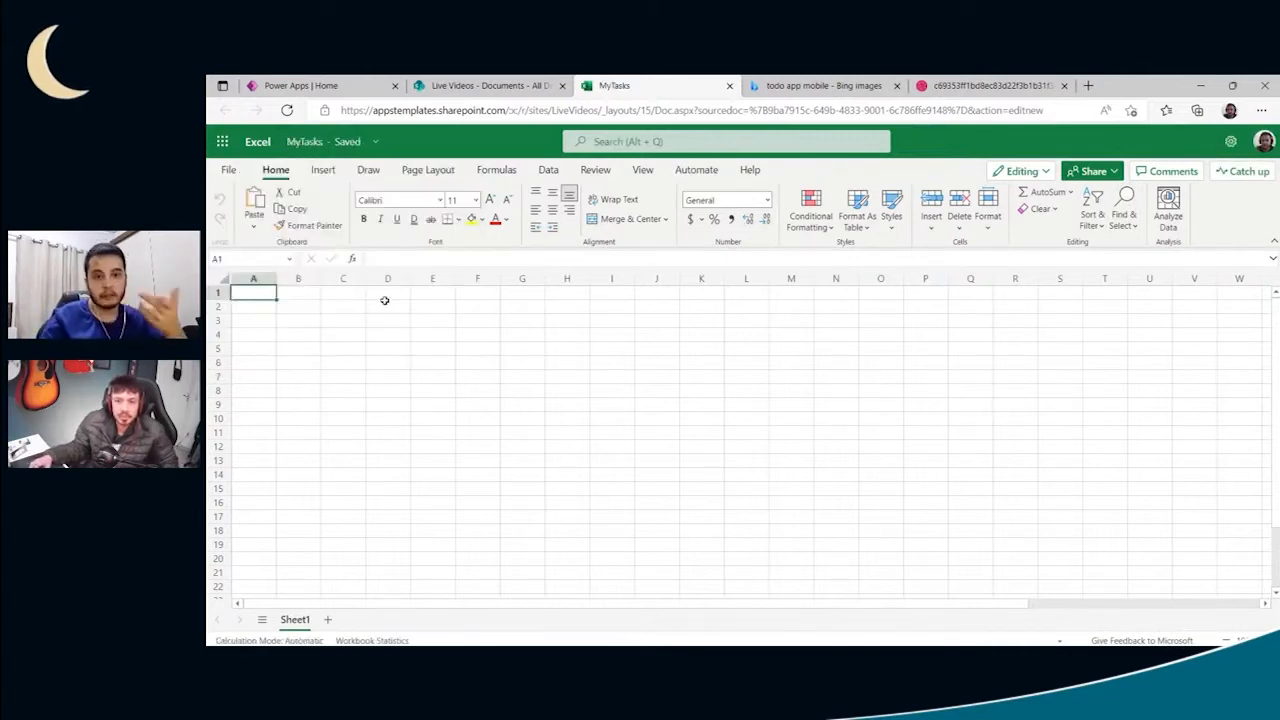
- Enter the headers TaskDescription in A1 and Status in B1, and widen column A to fit its header
text(T)
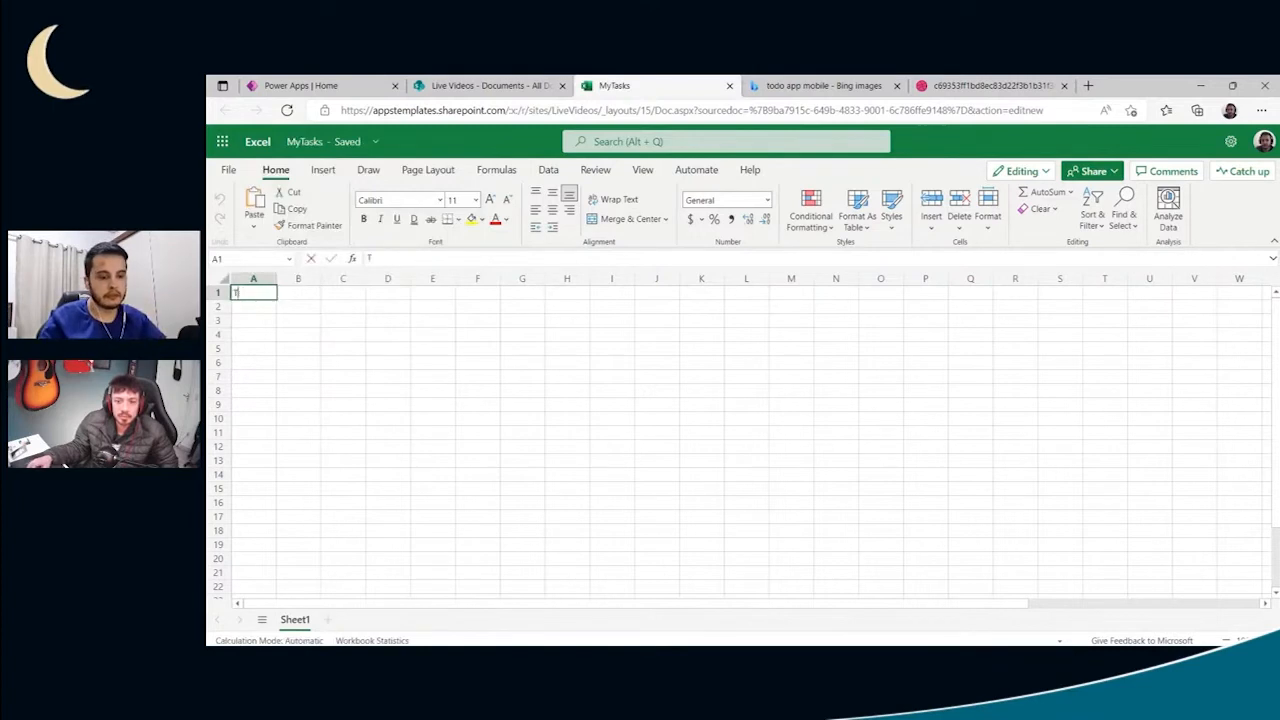
text(askDescrip)
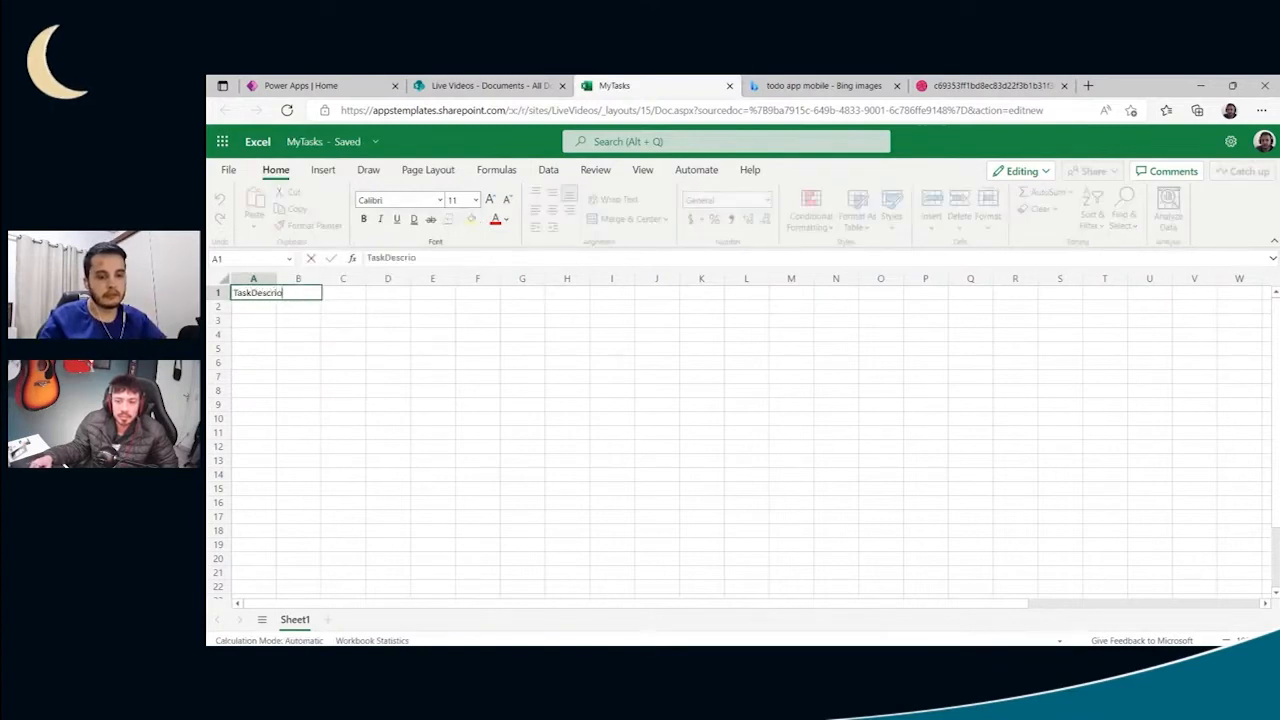
text(tion)
key(Return)
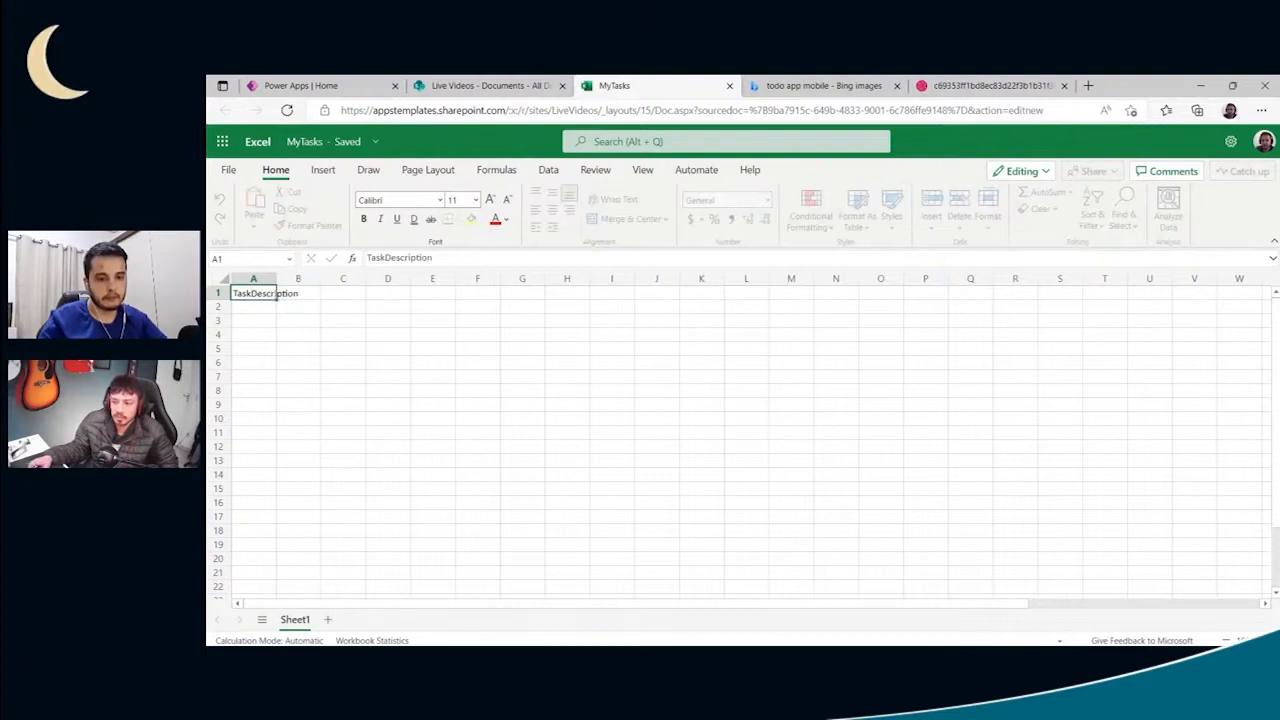
key(Up)
key(Right)
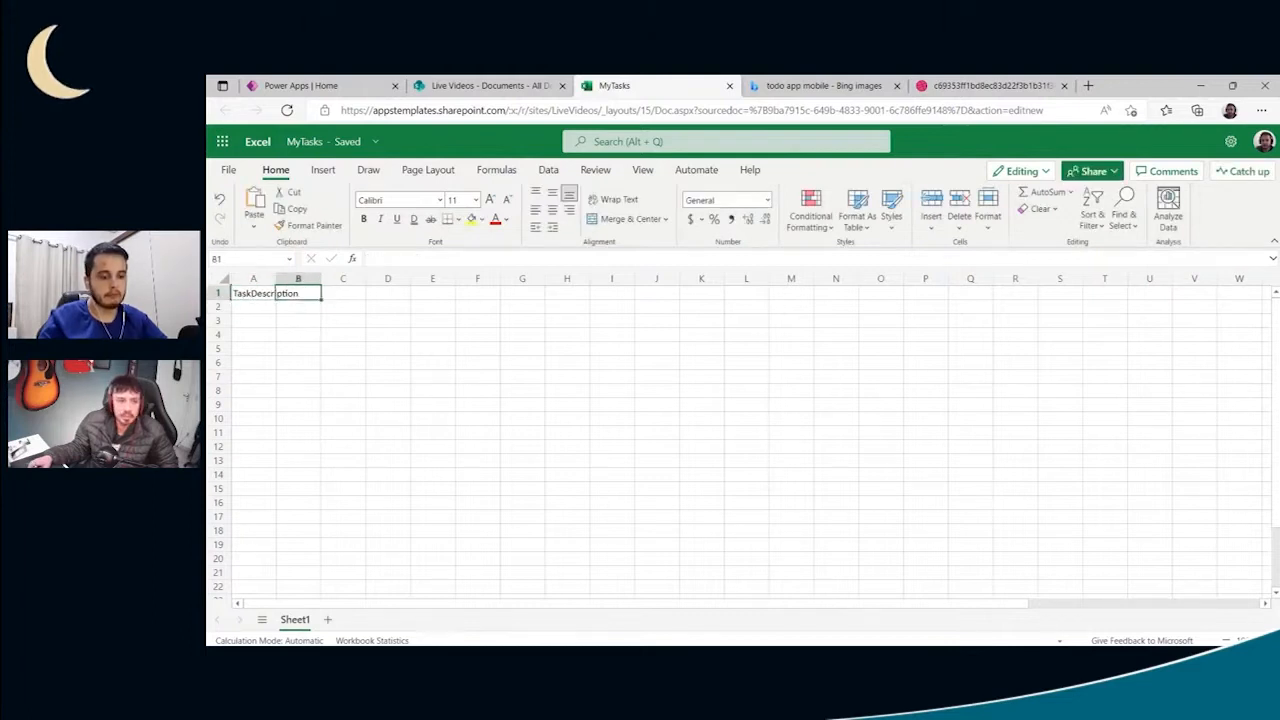
text(Status)
key(Return)
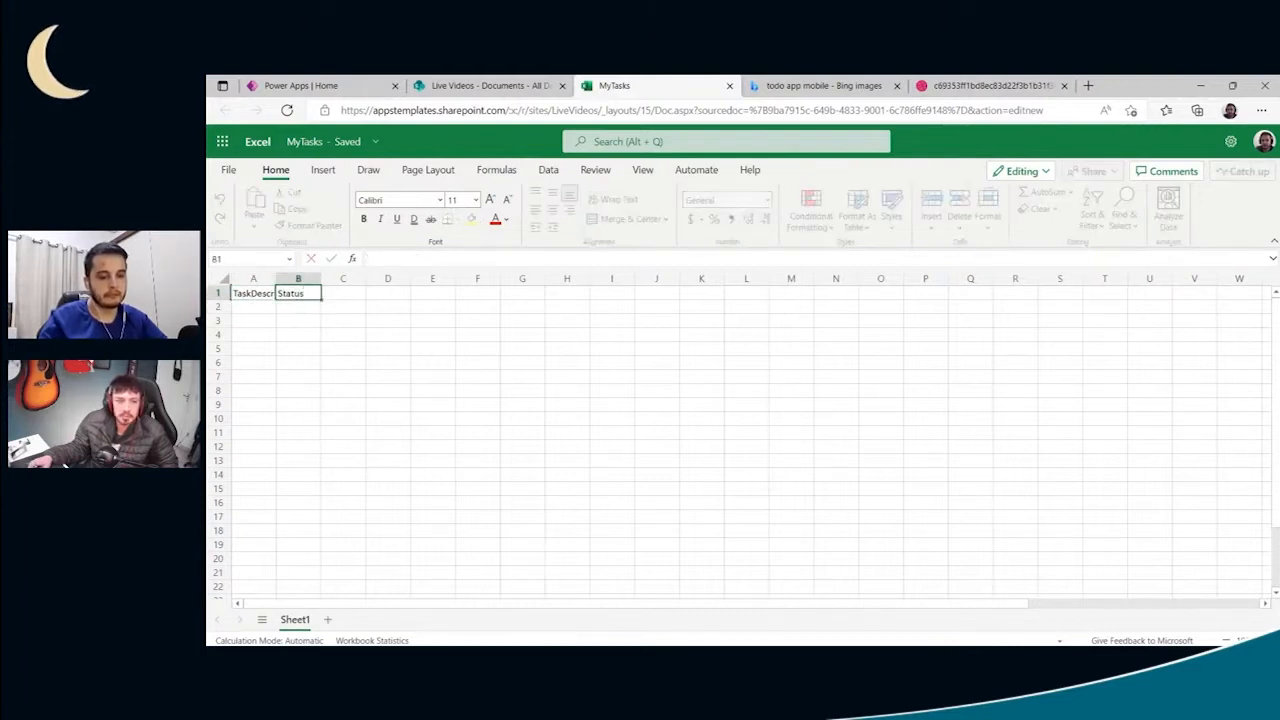
key(Right)
key(Up)
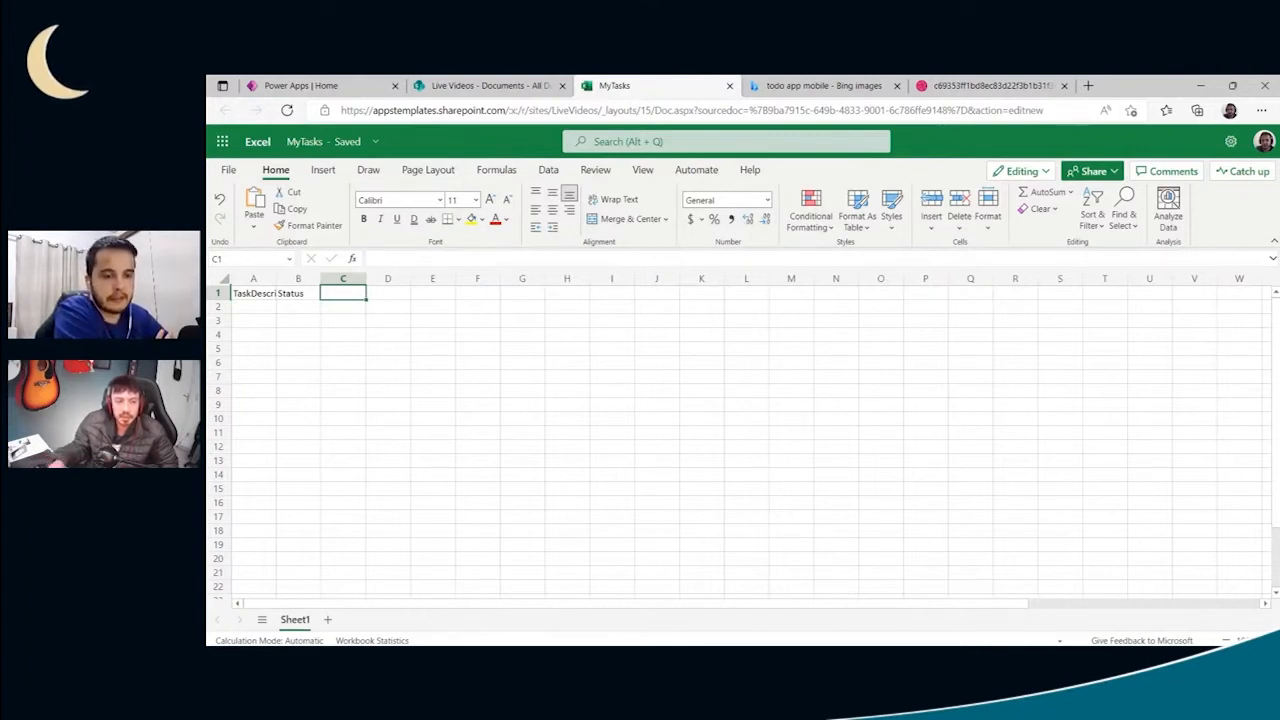
drag(277, 279, 315, 283)
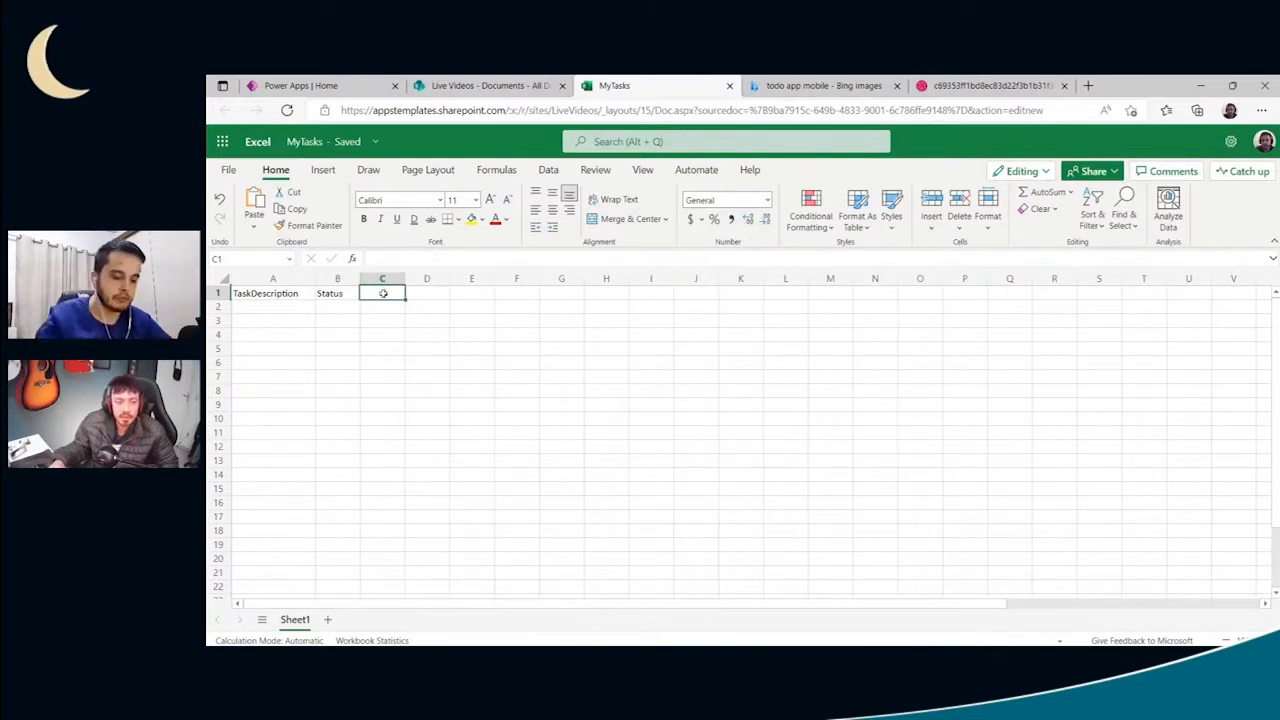
- Enter the headers CreatedDate in C1 and DueDate in D1, and fit column C to its header
double_click(383, 293)
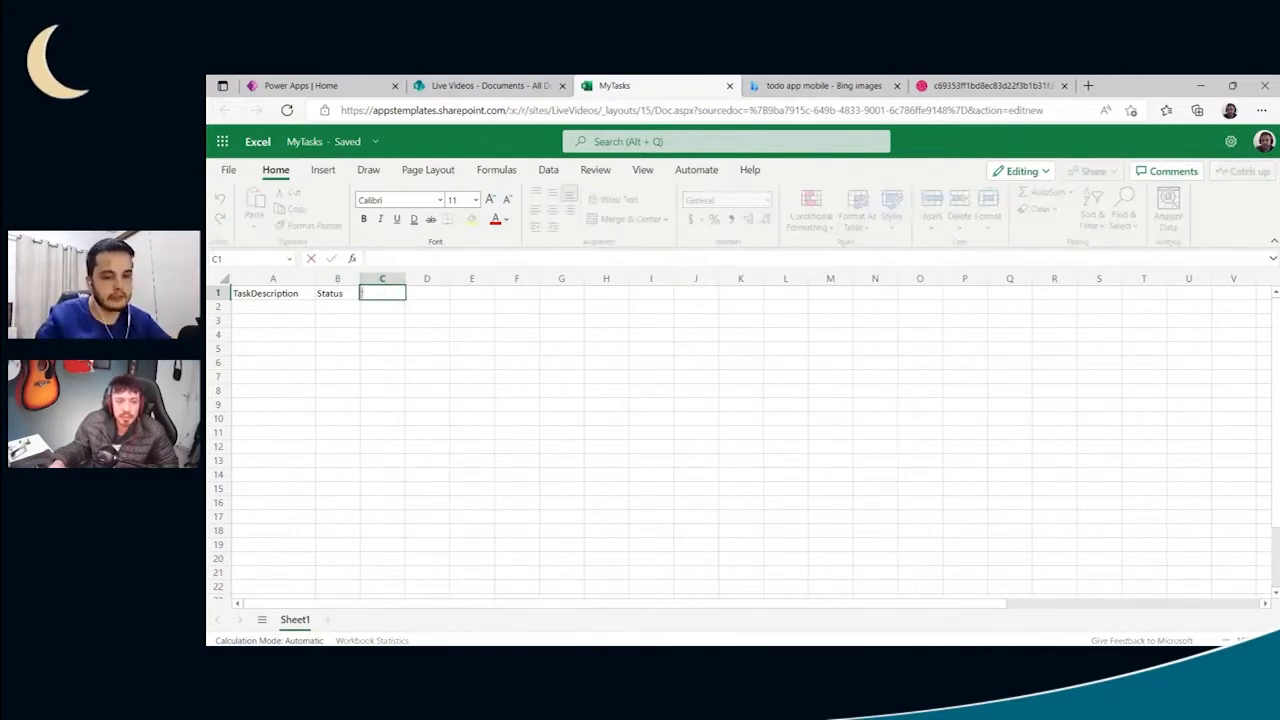
text(C)
key(BackSpace)
key(BackSpace)
key(BackSpace)
text(reatedDate)
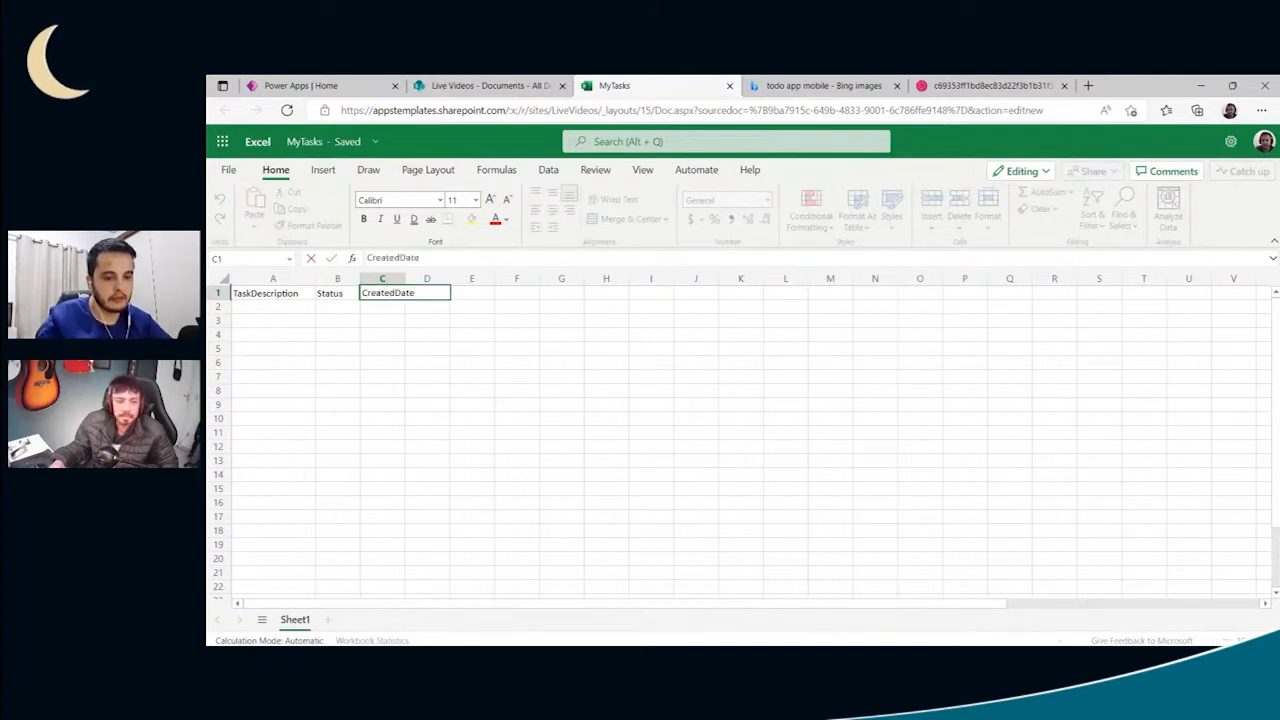
key(Tab)
text(D)
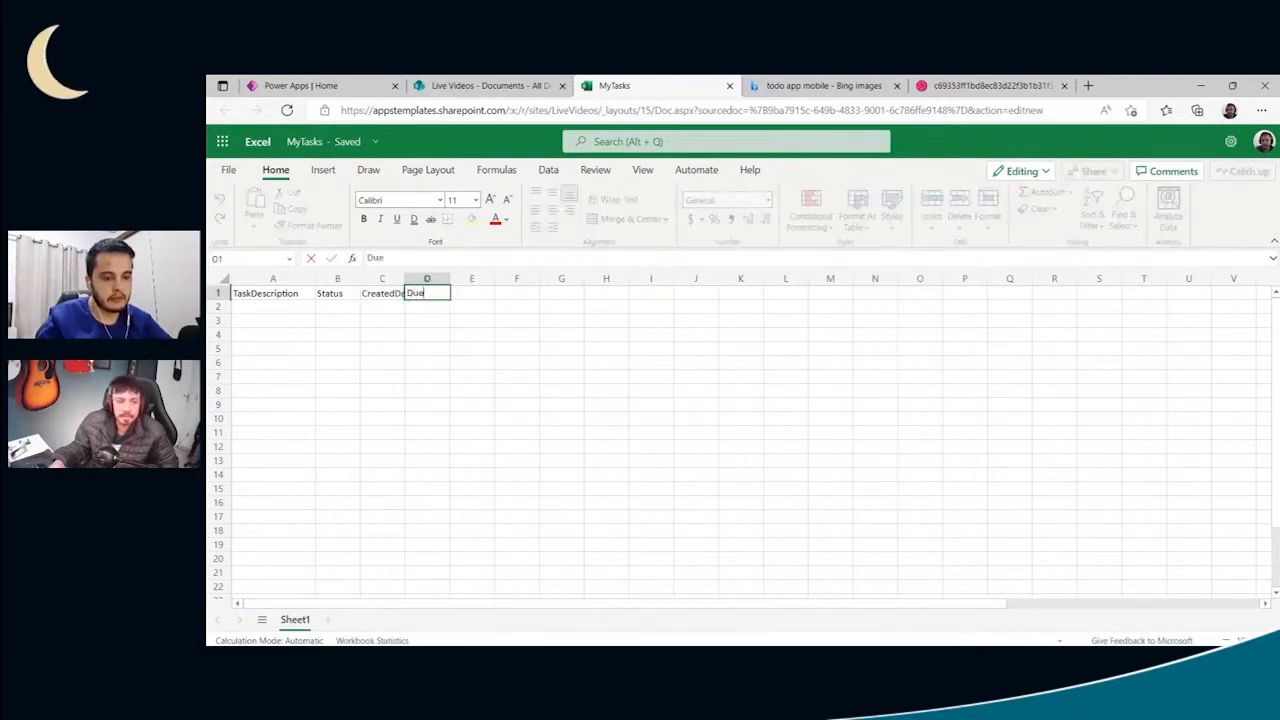
key(Return)
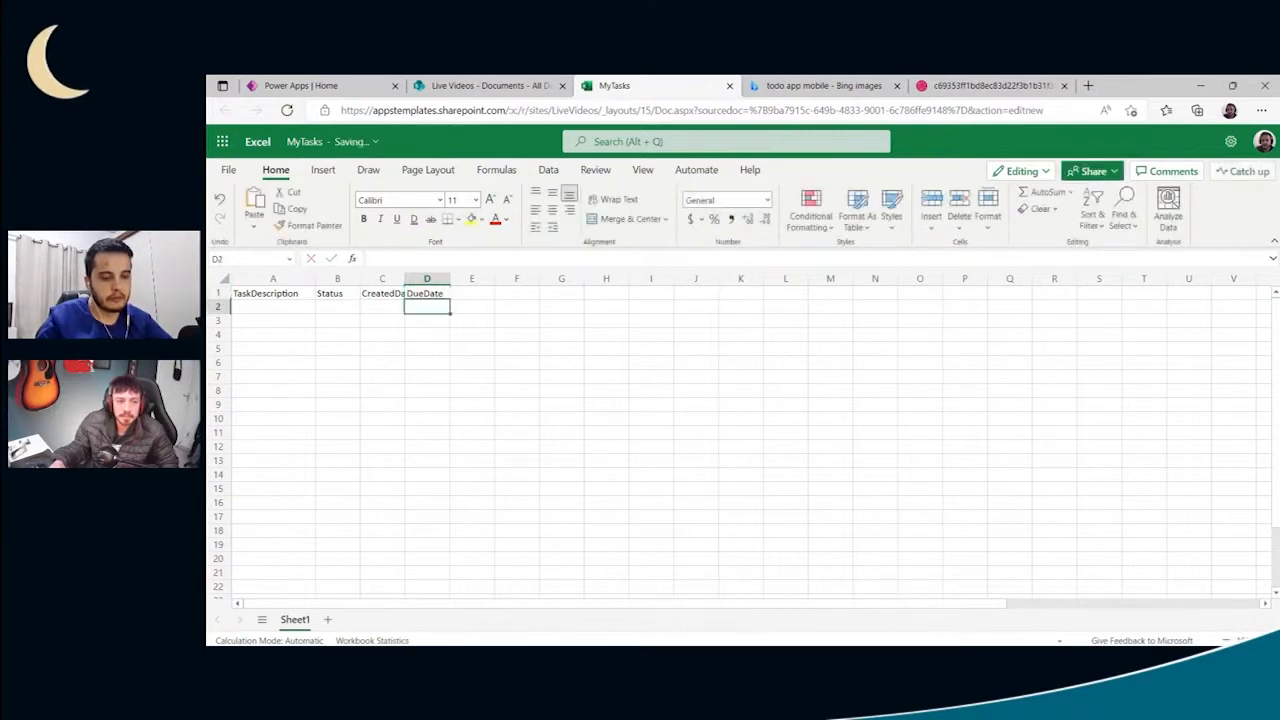
double_click(405, 279)
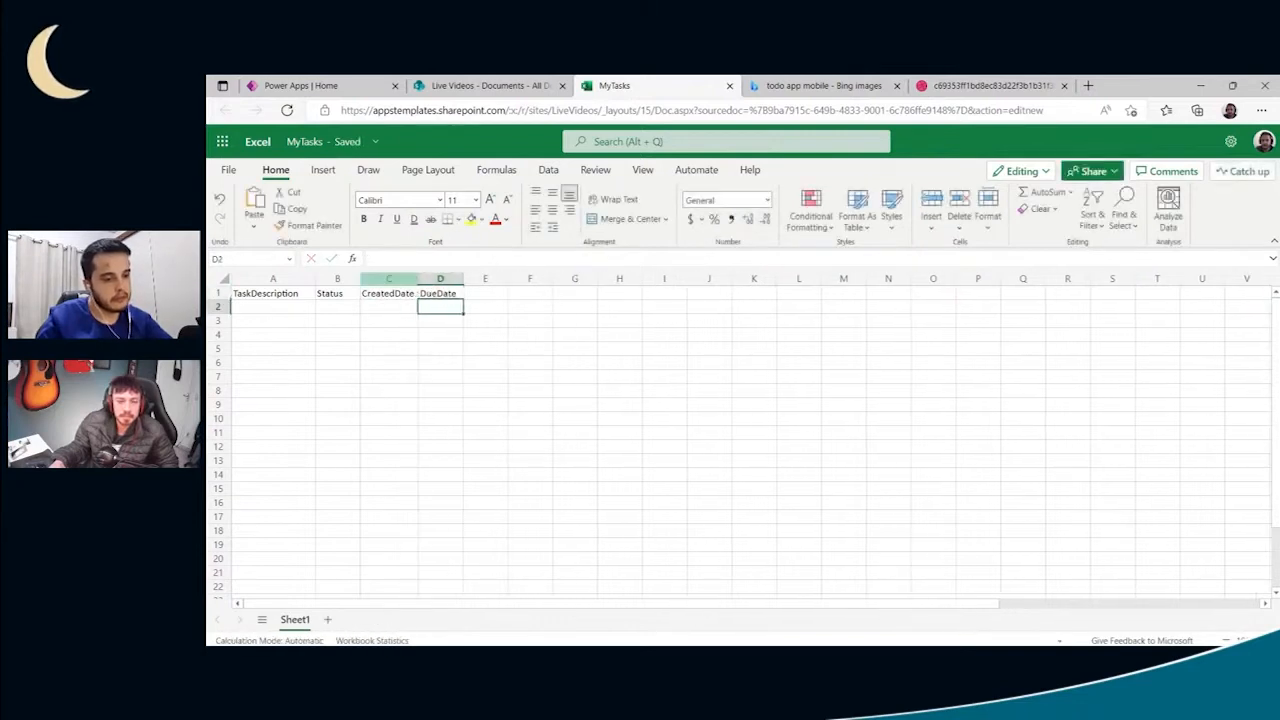
- Enter the header CompletedDate in E1 and widen columns B to E so the headers are well spaced
click(486, 294)
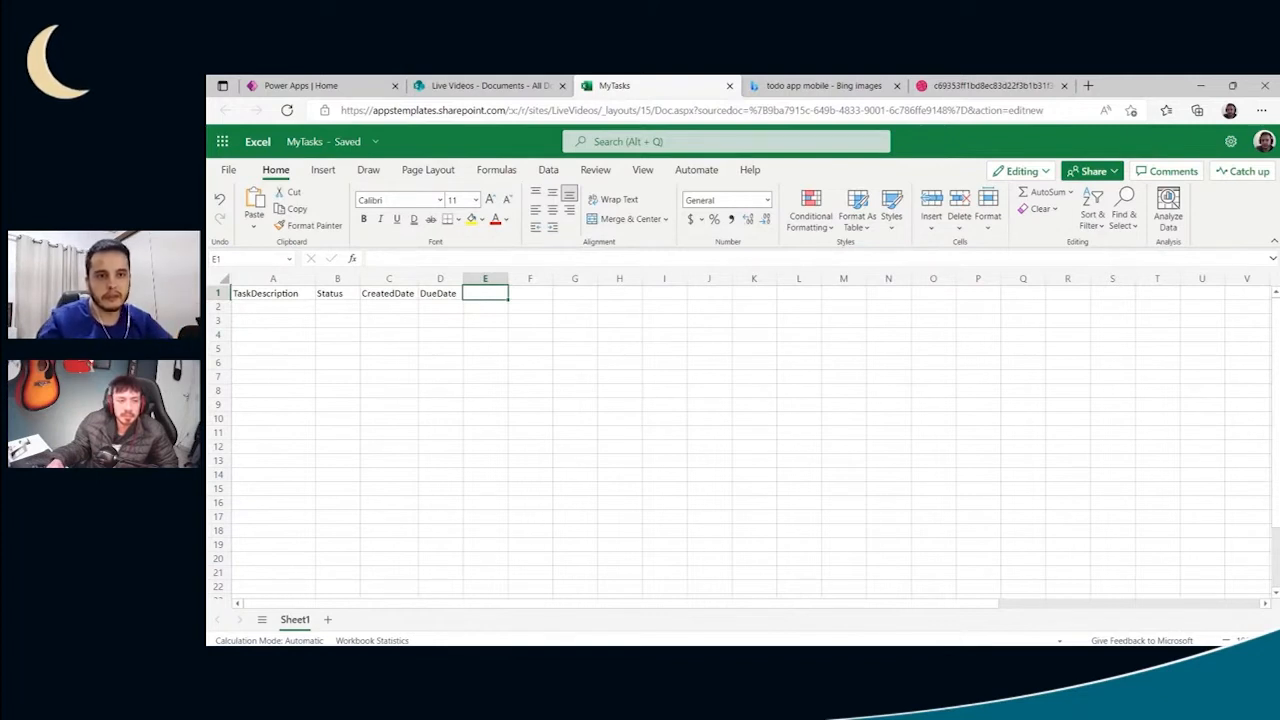
text(CompletedDate)
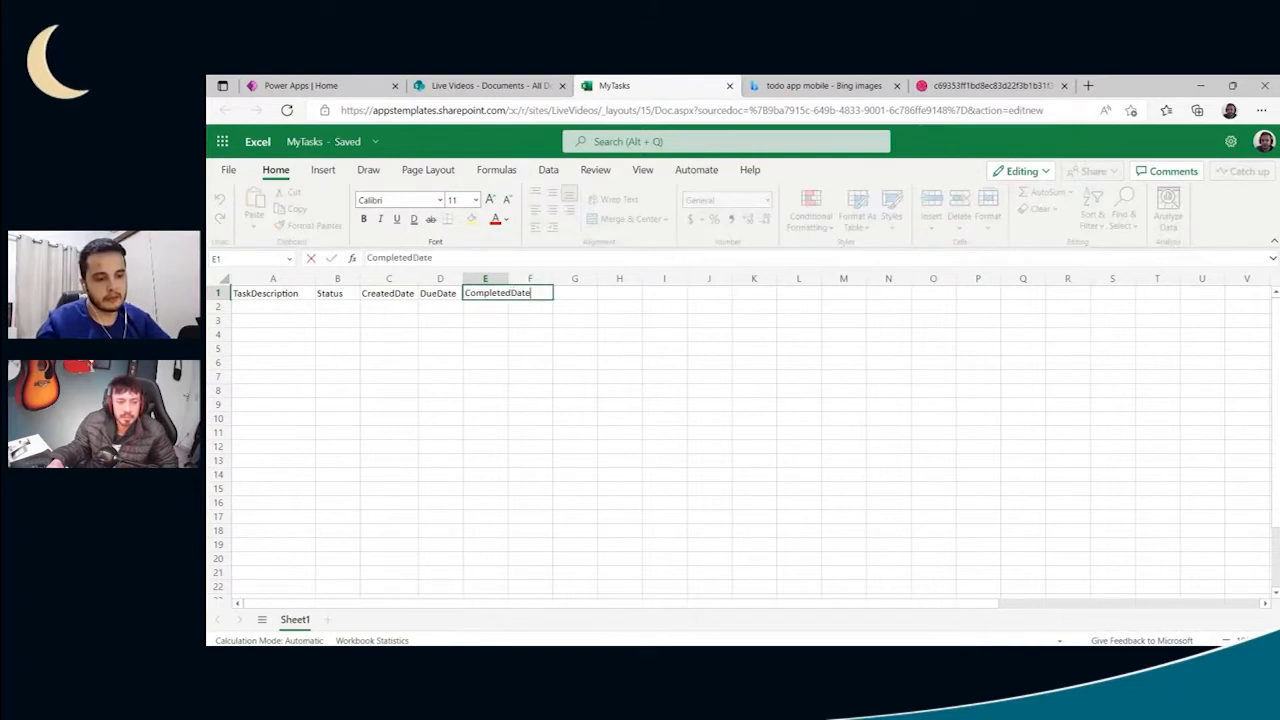
key(Return)
double_click(508, 278)
mouse_move(462, 279)
mouse_down()
mouse_move(488, 279)
mouse_move(420, 283)
mouse_move(438, 283)
mouse_up()
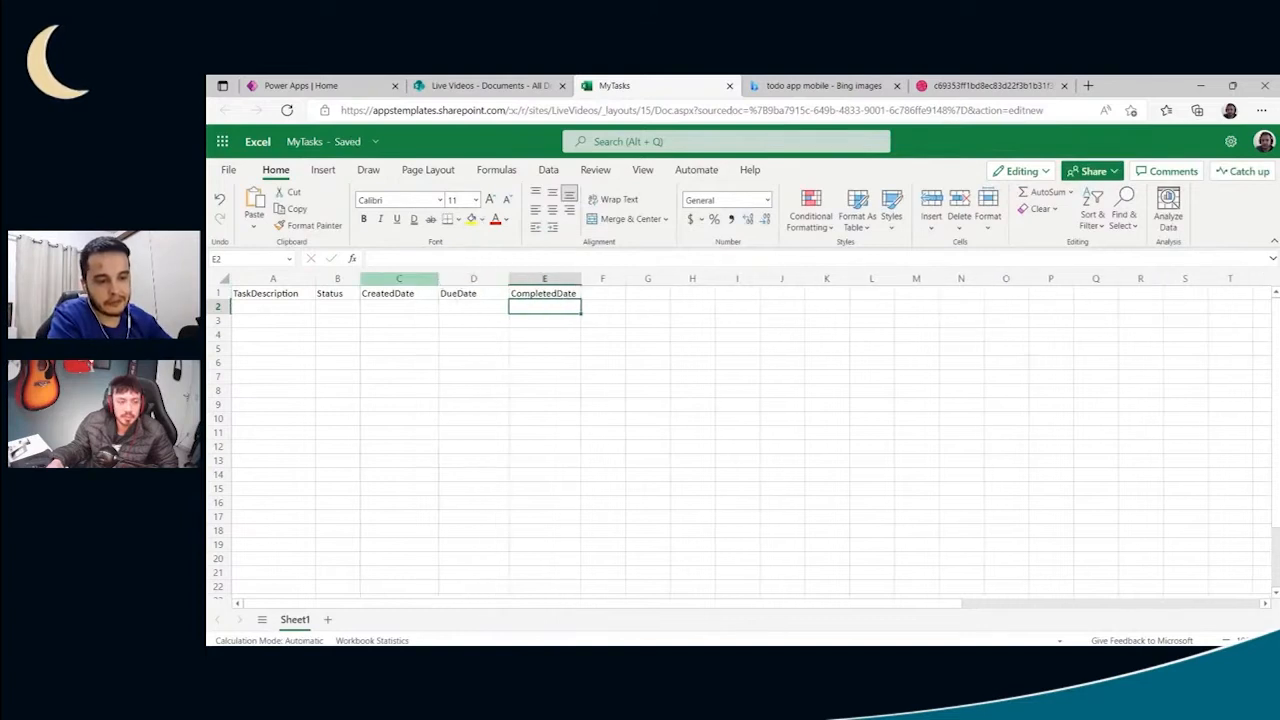
click(610, 293)
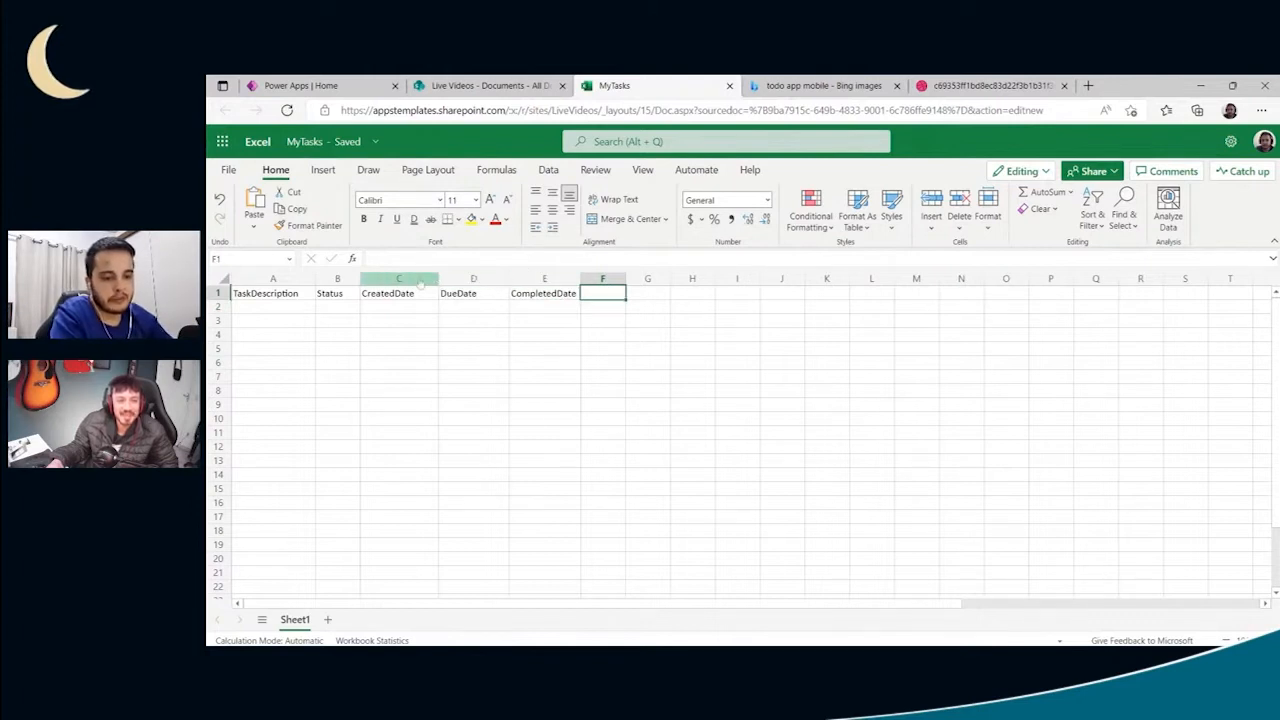
drag(361, 280, 391, 283)
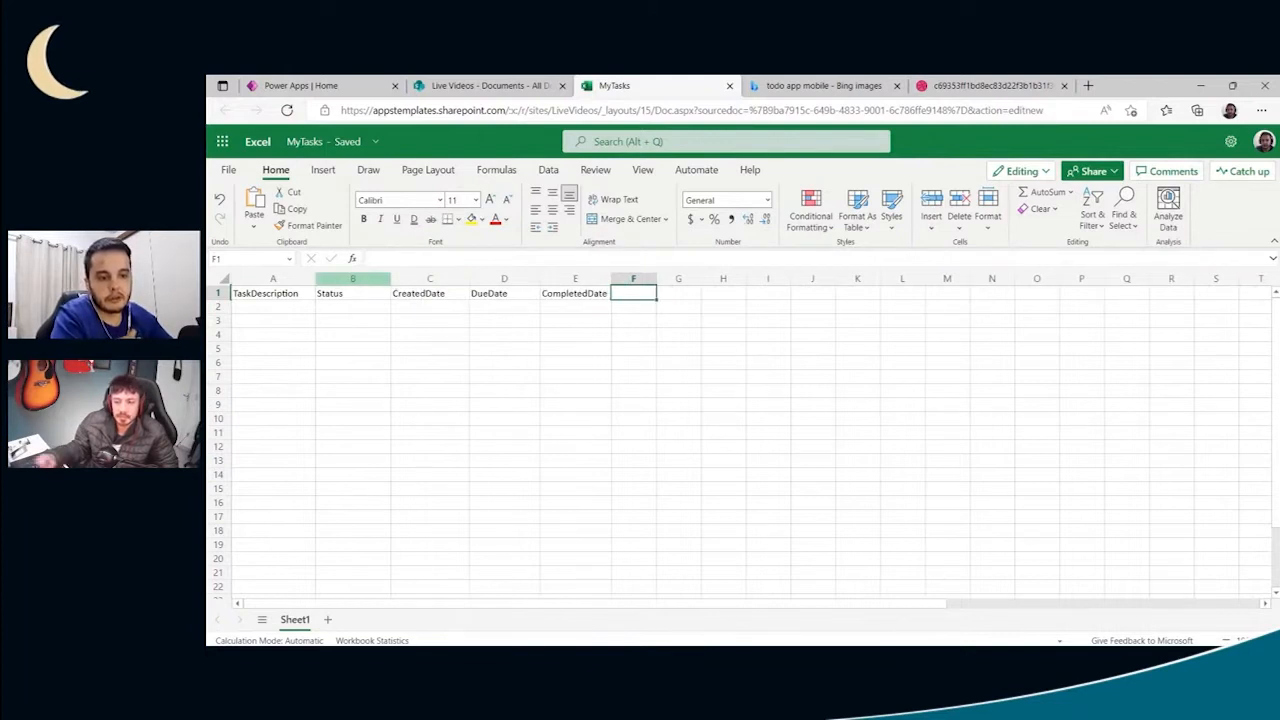
click(605, 307)
click(626, 299)
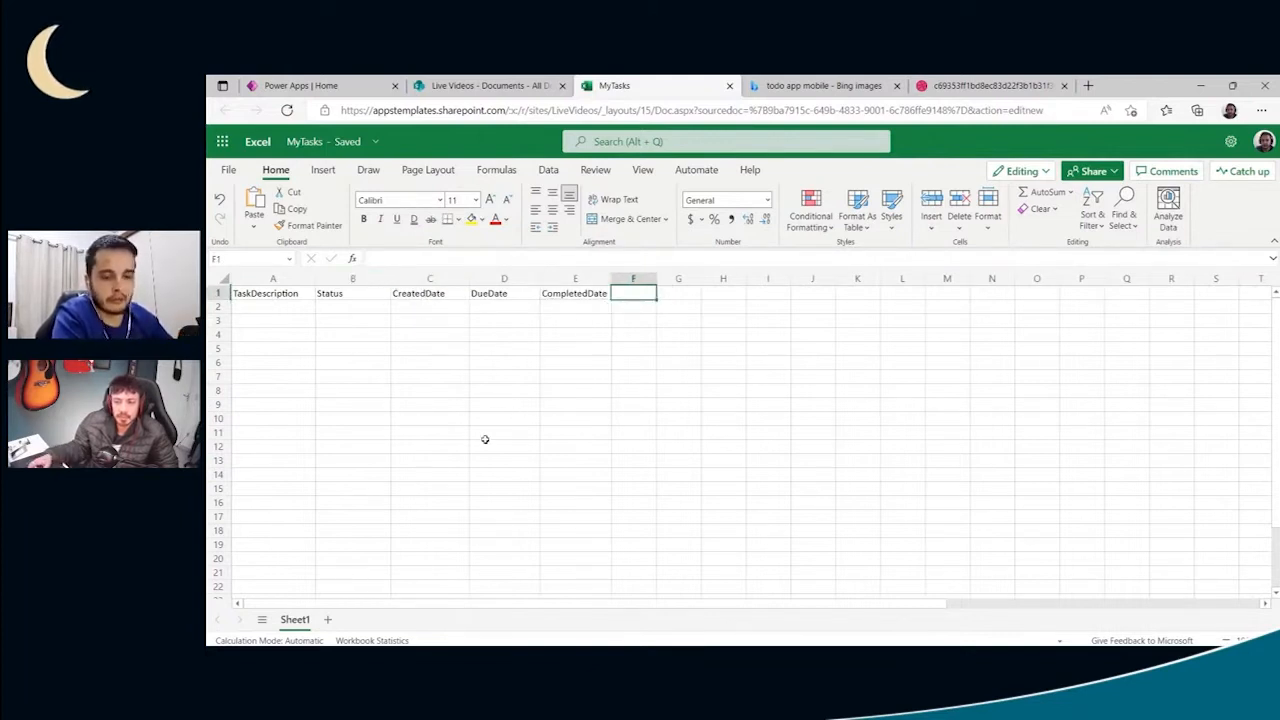
click(288, 312)
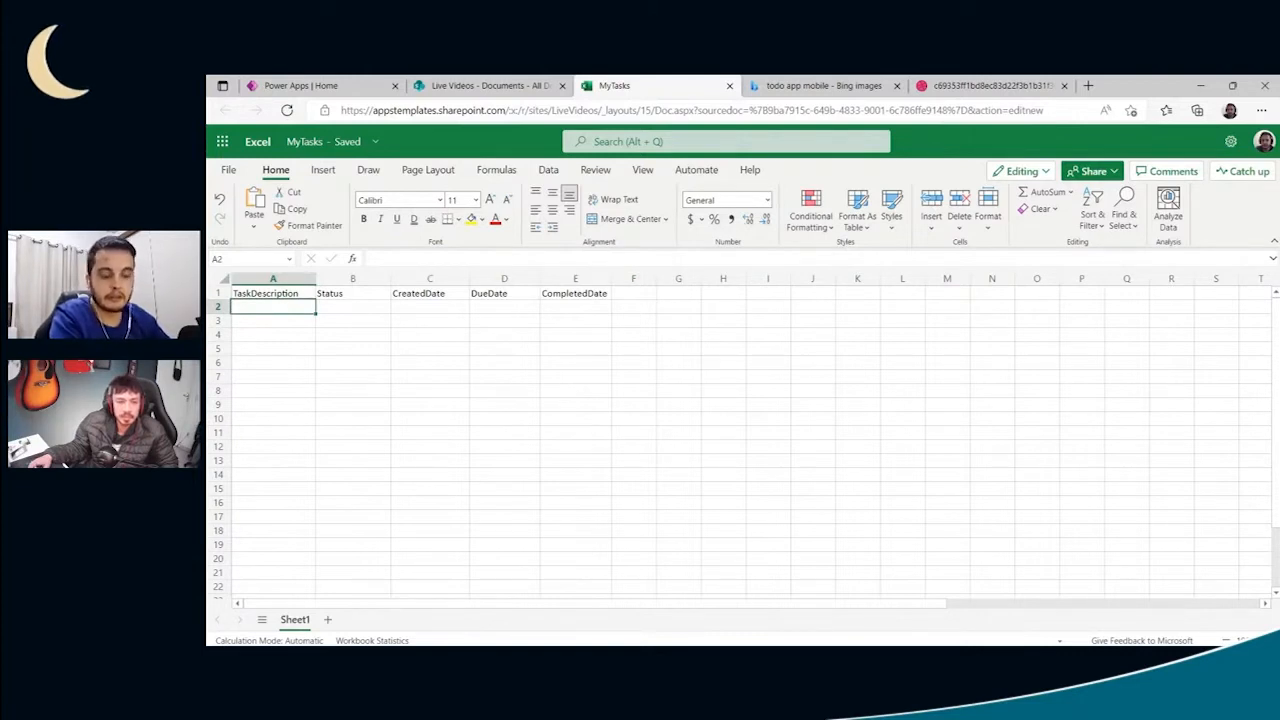
click(378, 318)
click(299, 308)
click(300, 297)
- Enter the first task description, "Create the mobile app", in A2
click(305, 311)
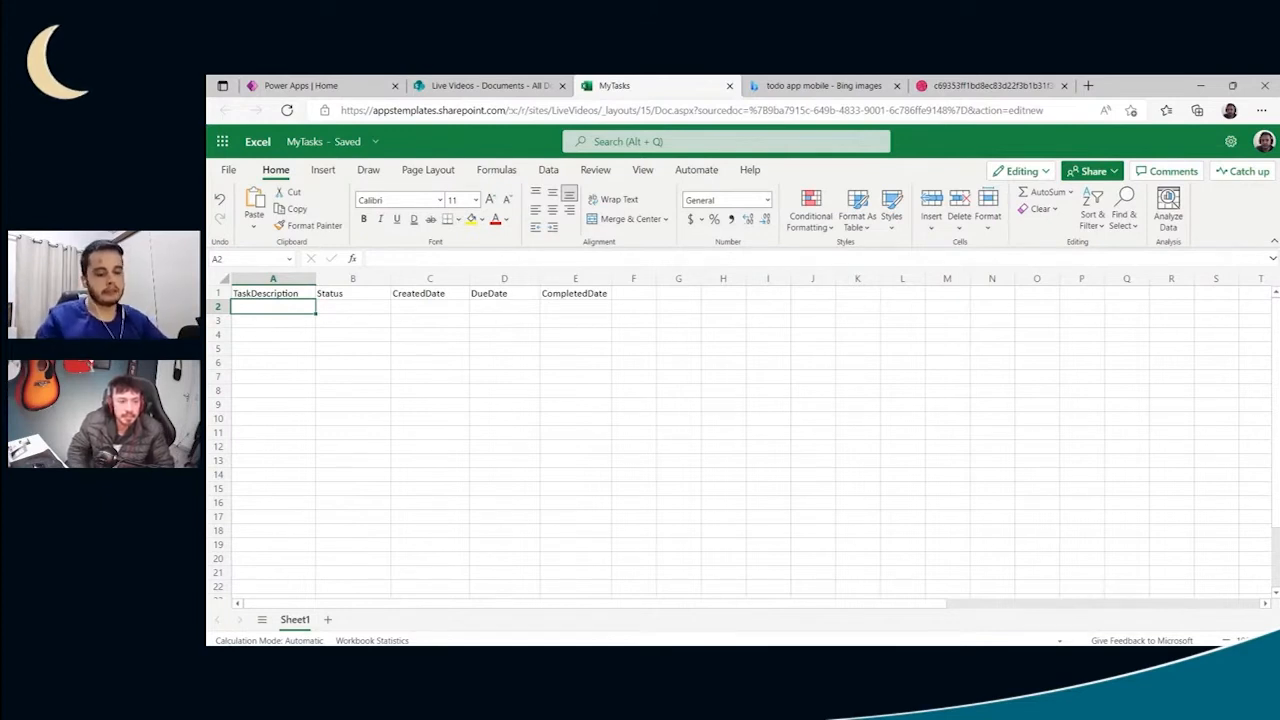
text(Create the)
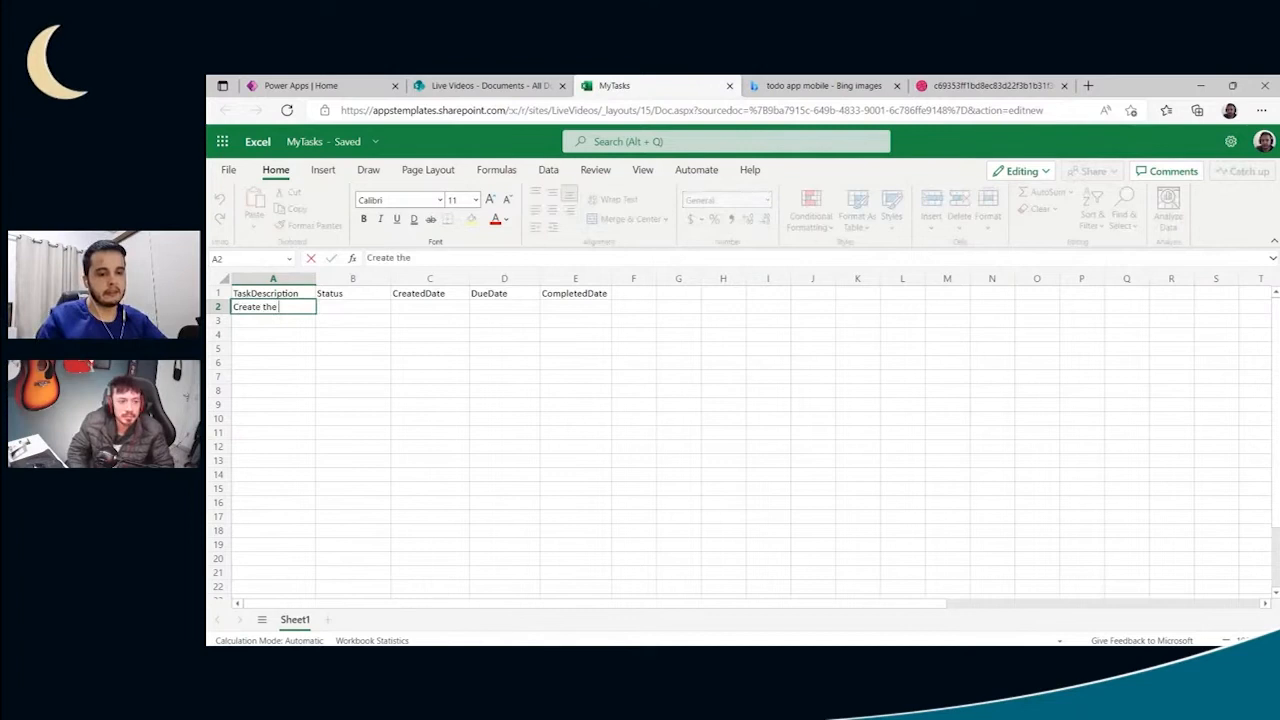
text( mobile app)
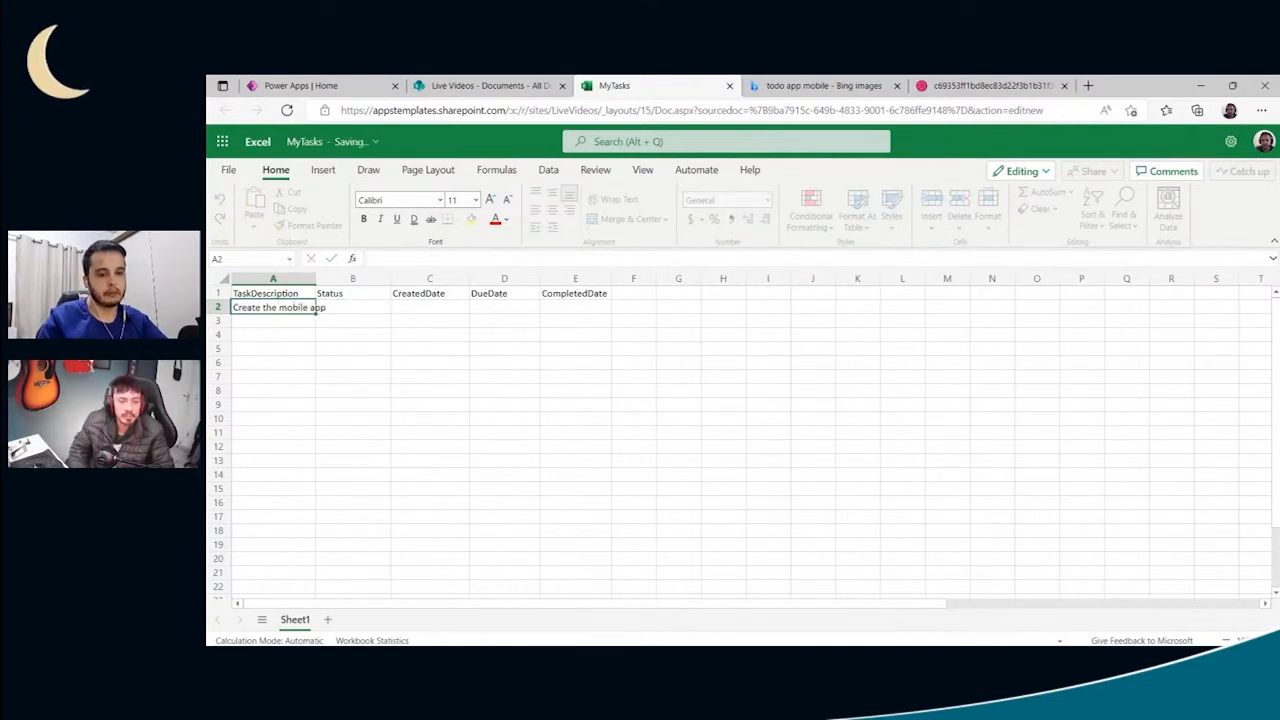
key(Return)
- Enter the second task description, "Present the app to my colleagues", in A3
text(Share)
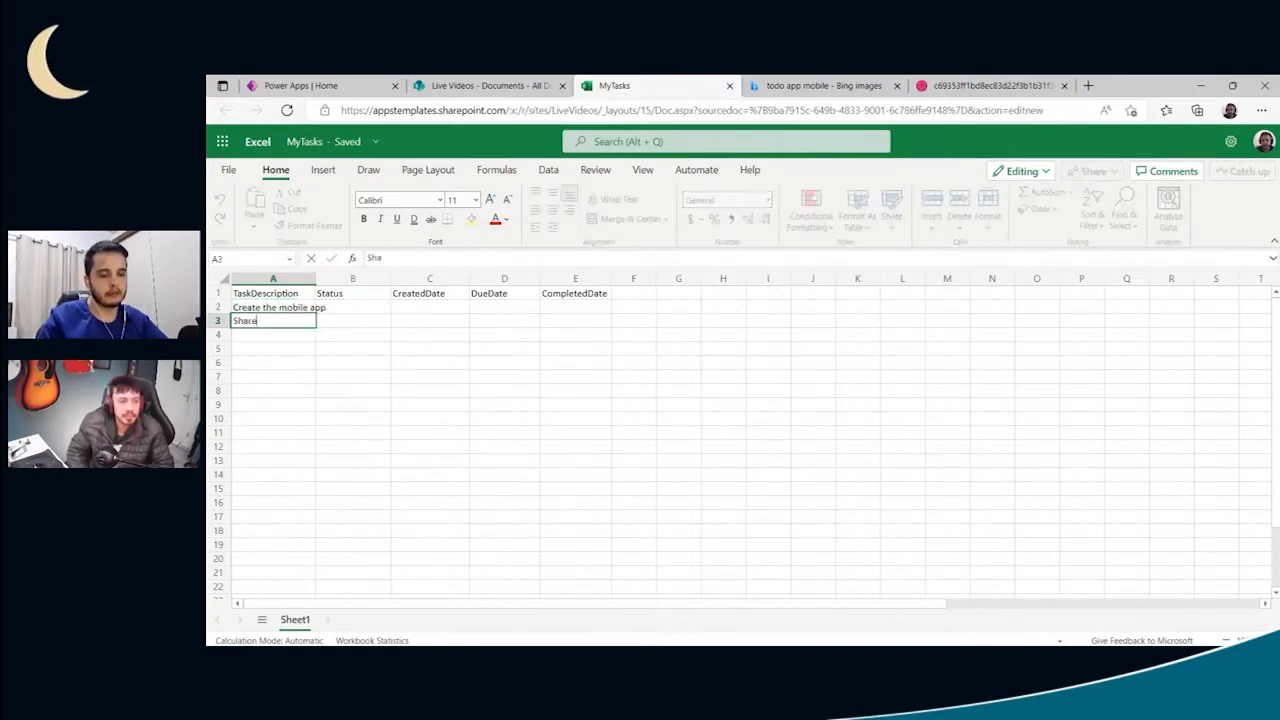
key(BackSpace)
key(BackSpace)
key(BackSpace)
text(Prete)
key(BackSpace)
key(BackSpace)
text(sent the a)
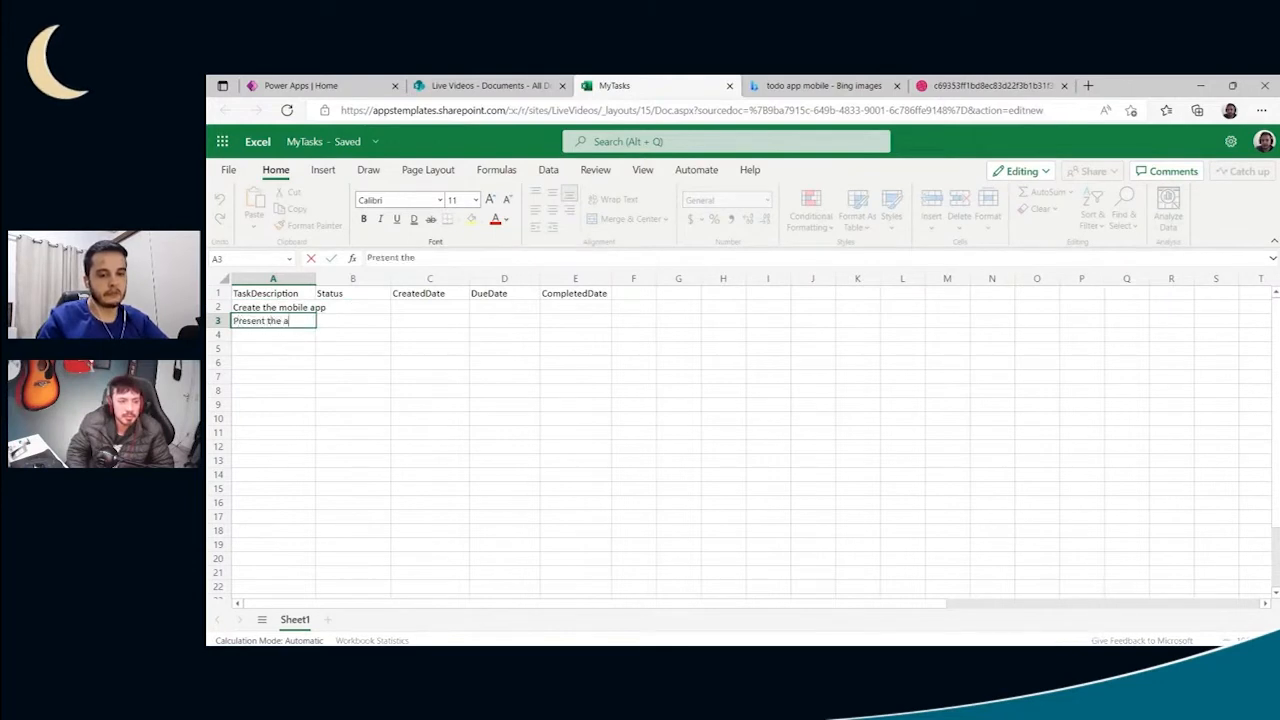
text(pp to my colleague)
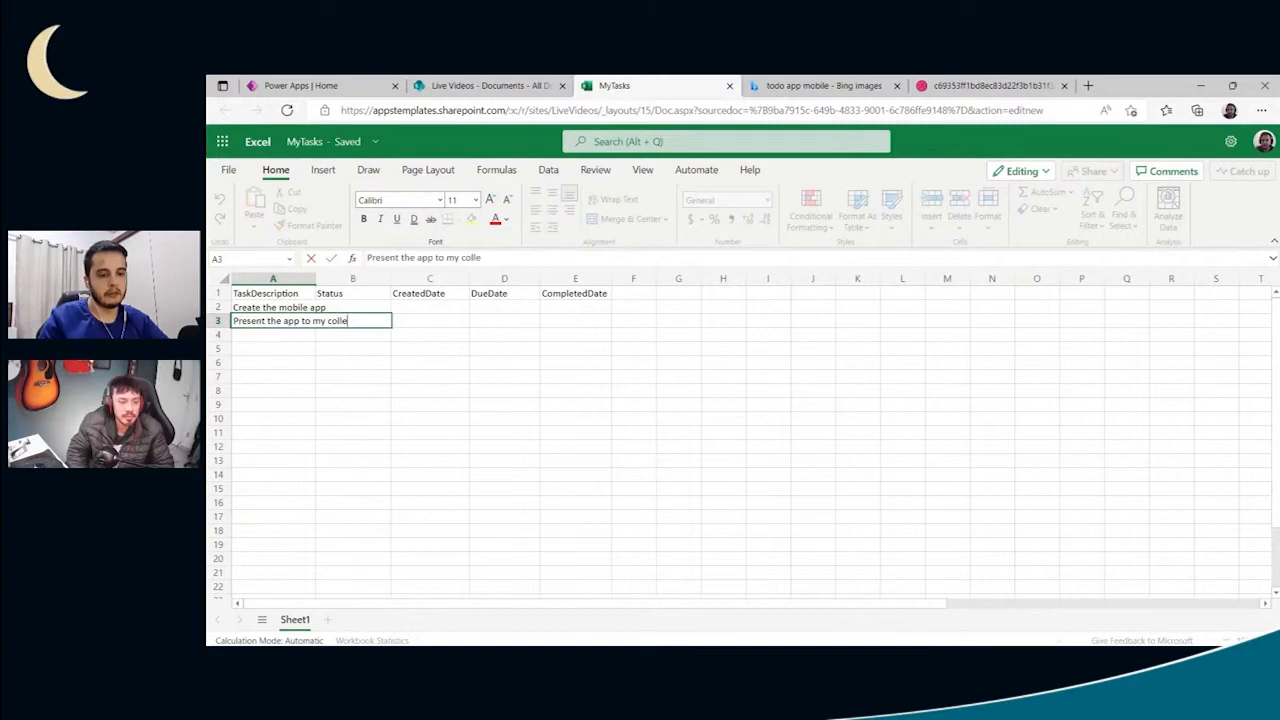
key(Return)
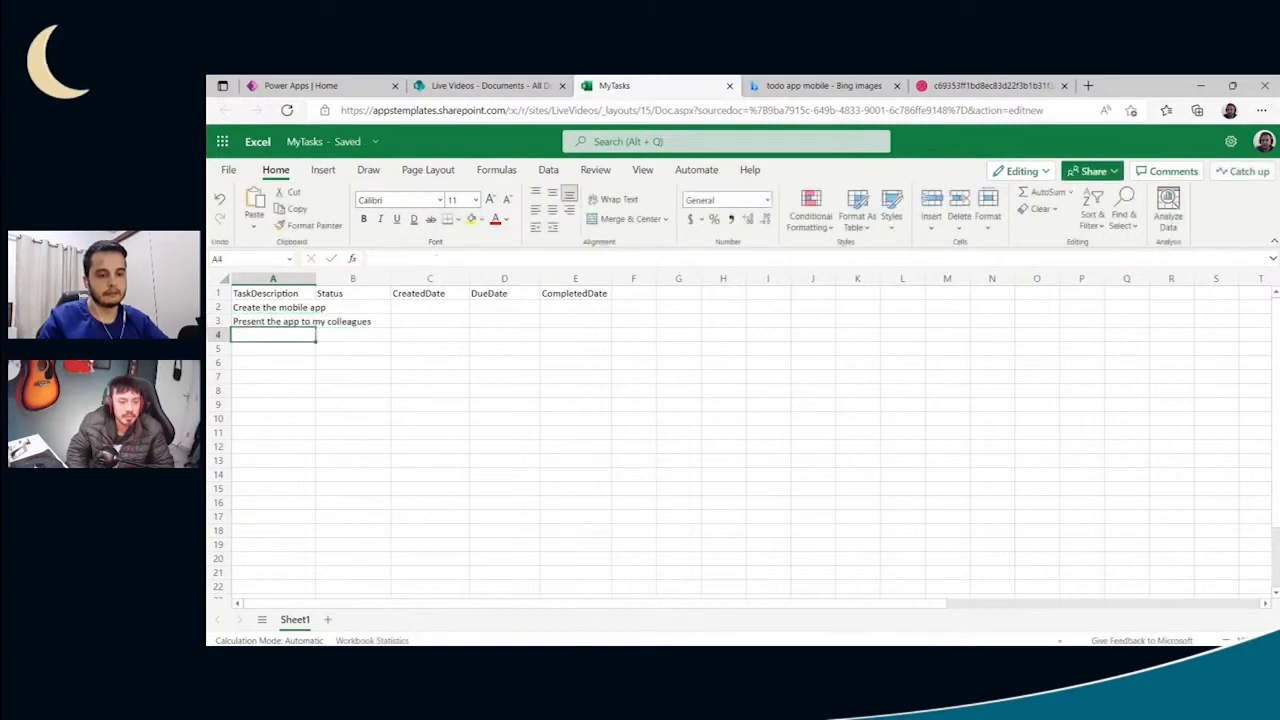
- Enter the task statuses 0 in B2 and 1 in B3
key(Right)
key(Up)
key(Up)
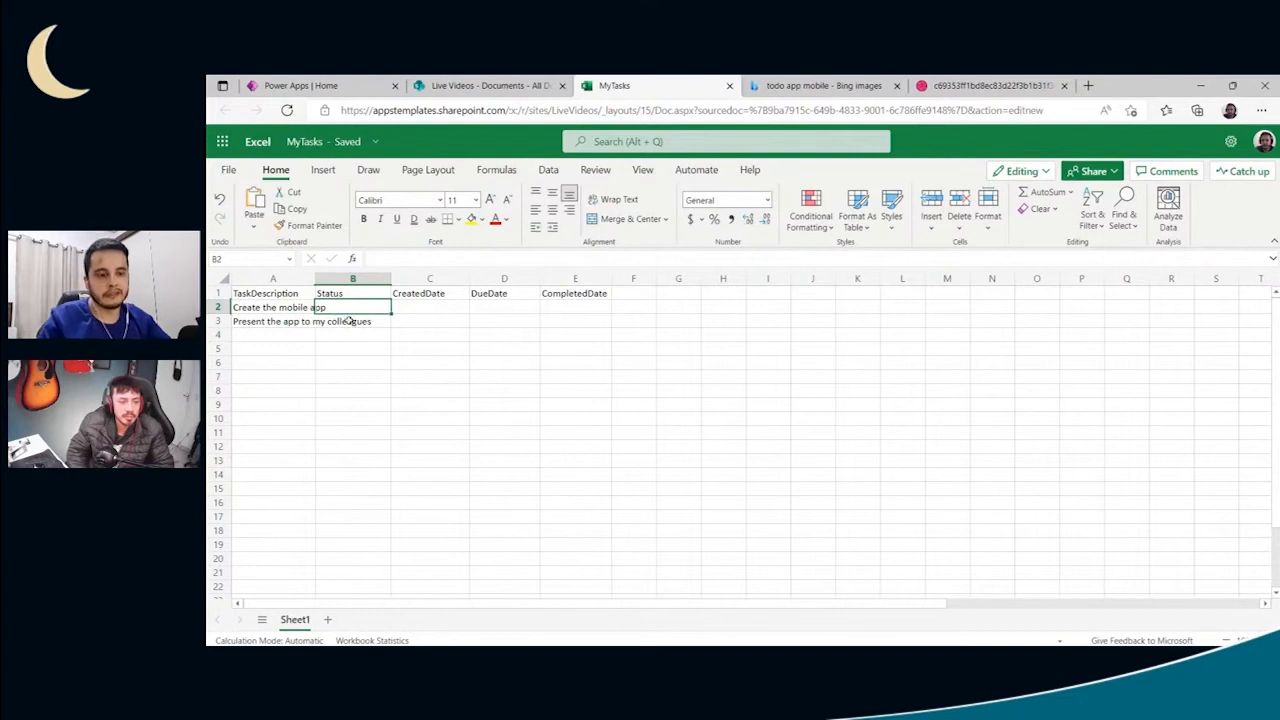
text(0)
key(Return)
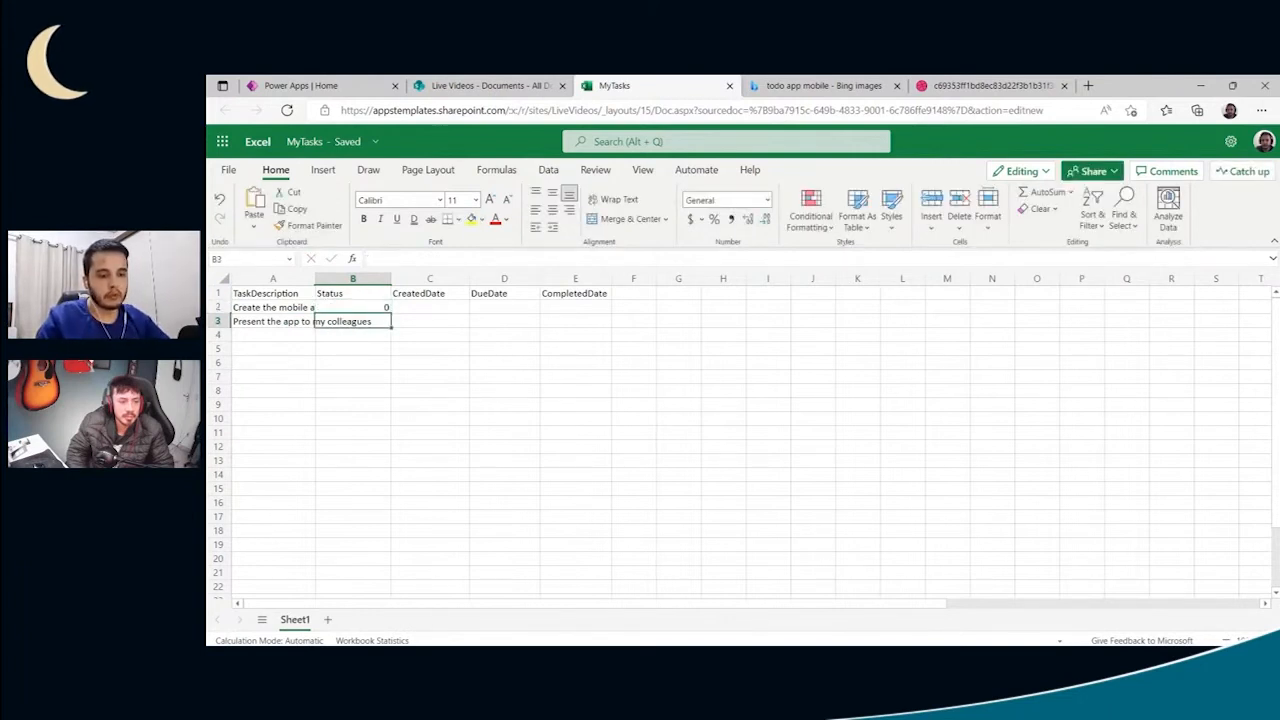
text(1)
key(Return)
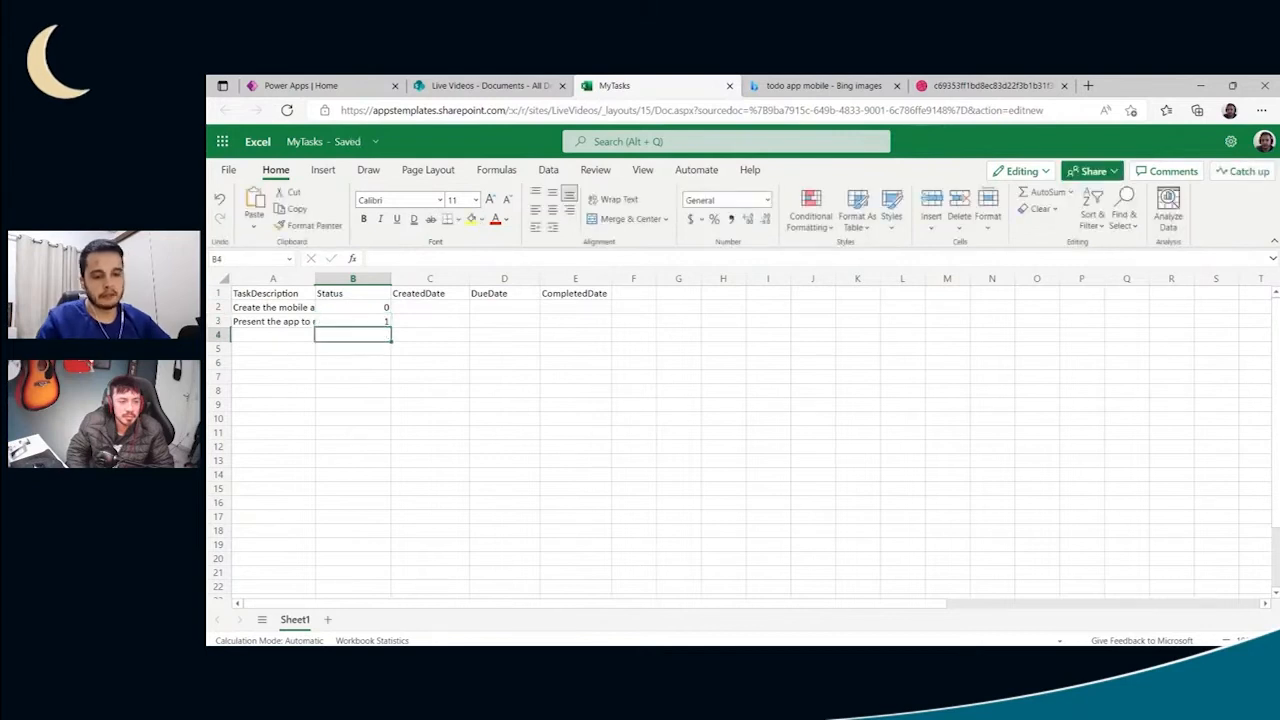
click(283, 307)
click(266, 321)
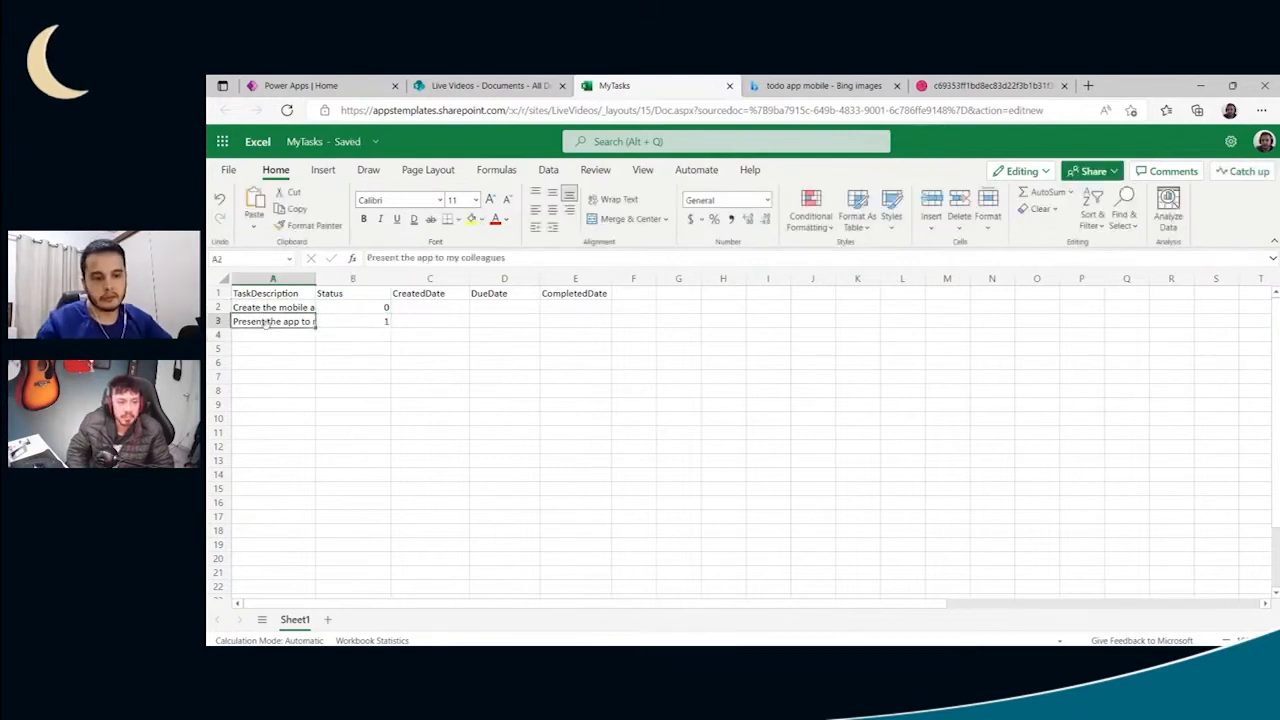
click(345, 307)
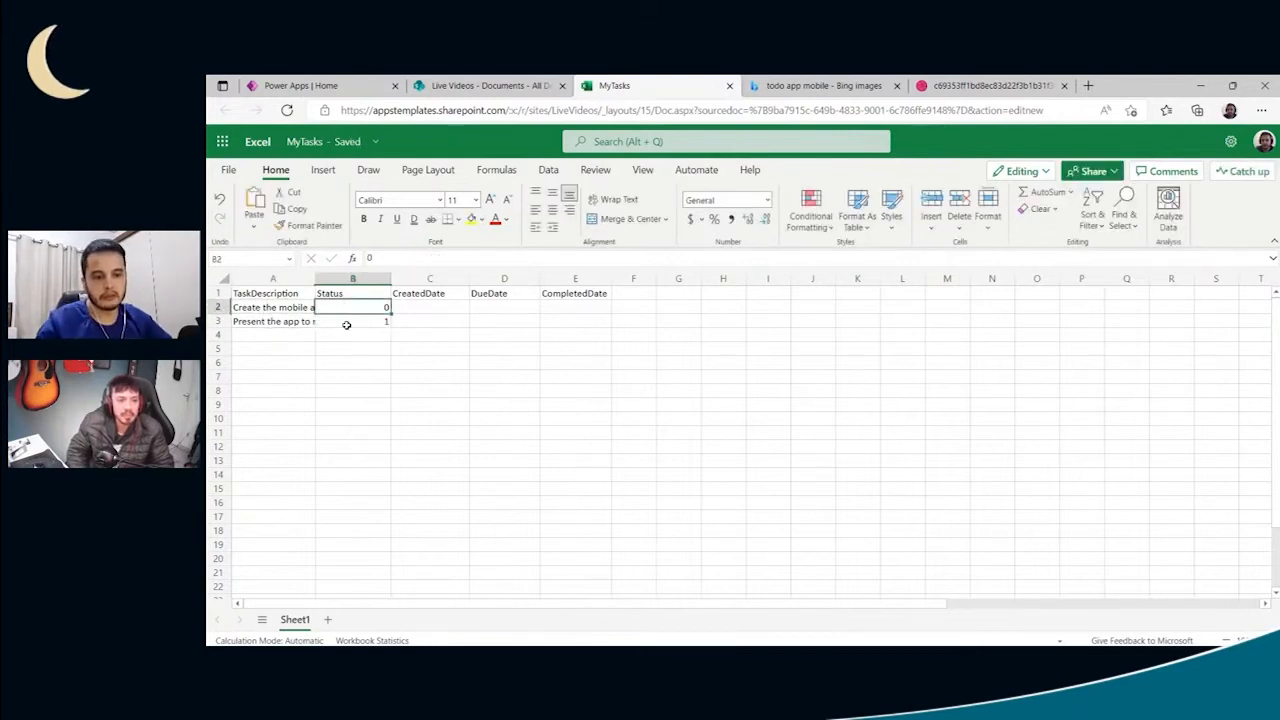
- Enter 04/09/2022 as the first task's CreatedDate in C2
click(431, 308)
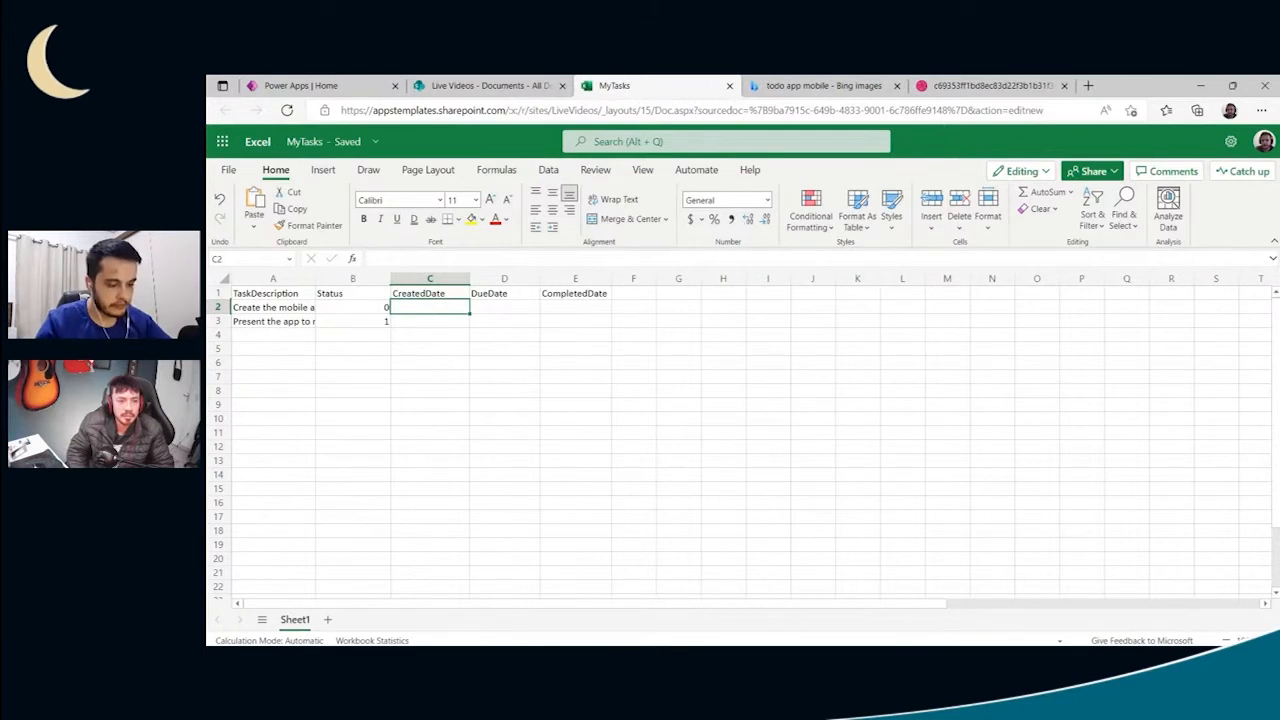
text(04/09)
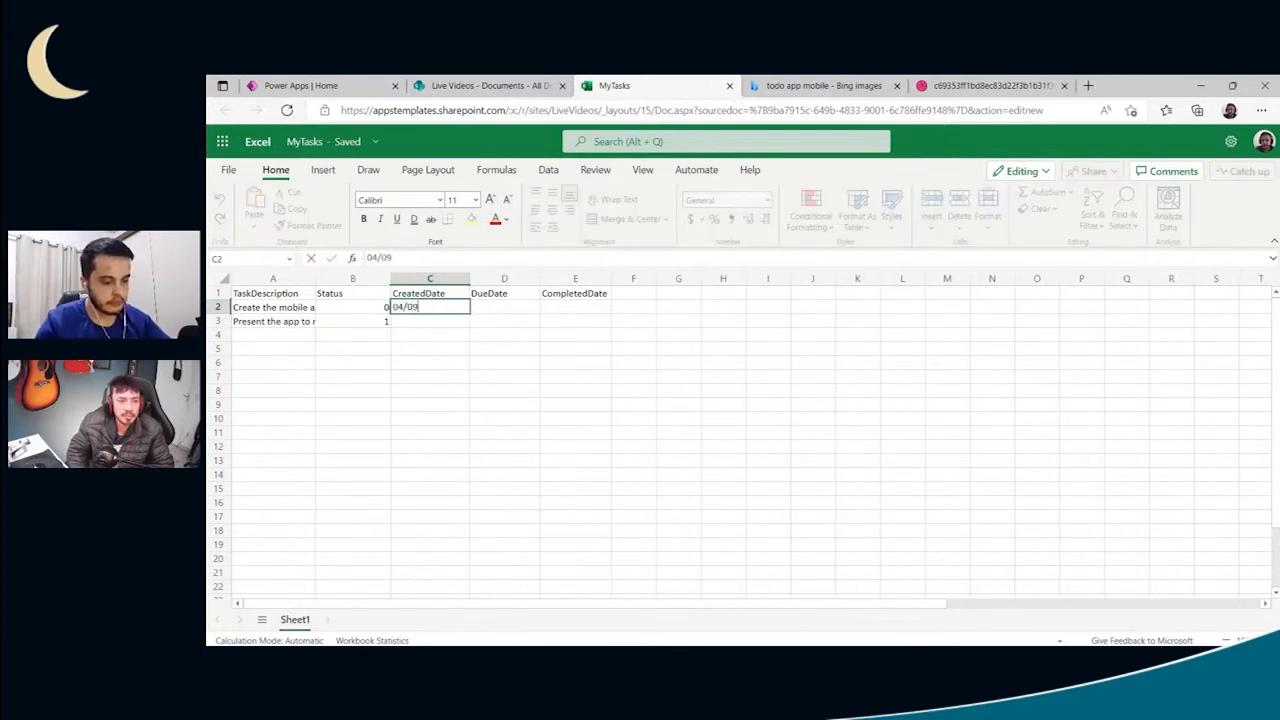
text(/2022)
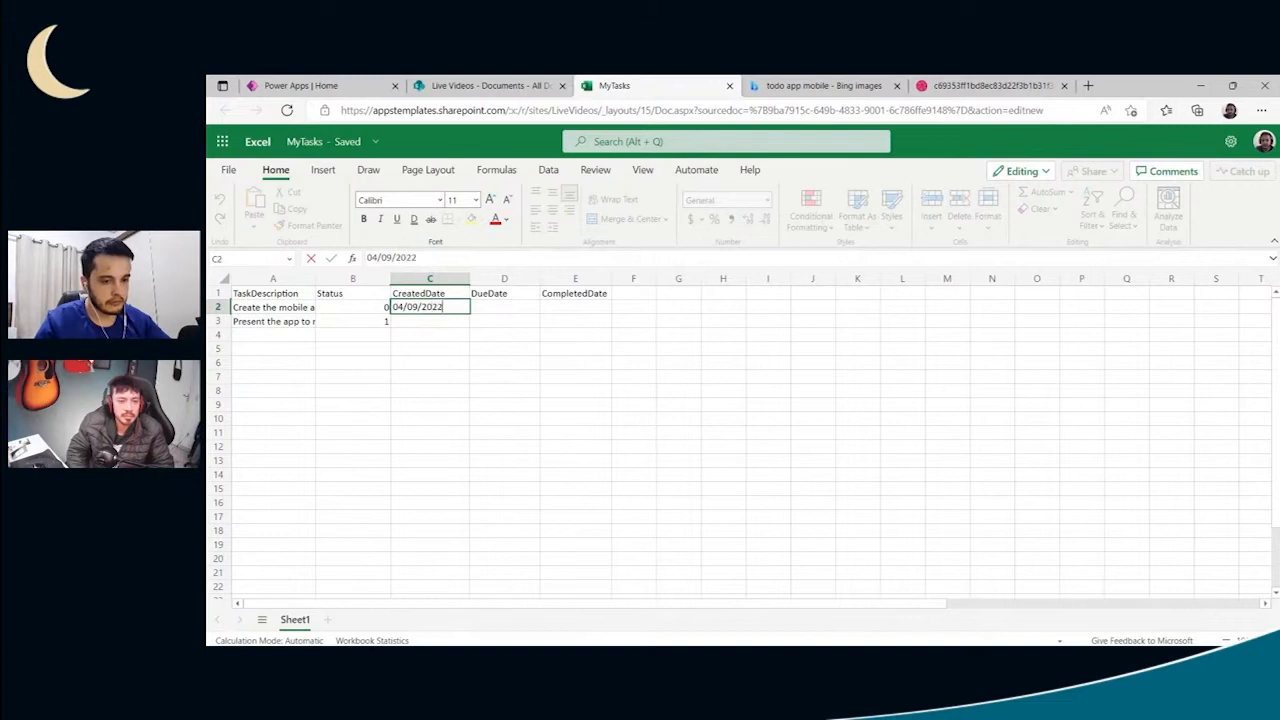
key(Return)
- Fill the created date from C2 down to C3 and change C3 to 4/8/2022
click(445, 308)
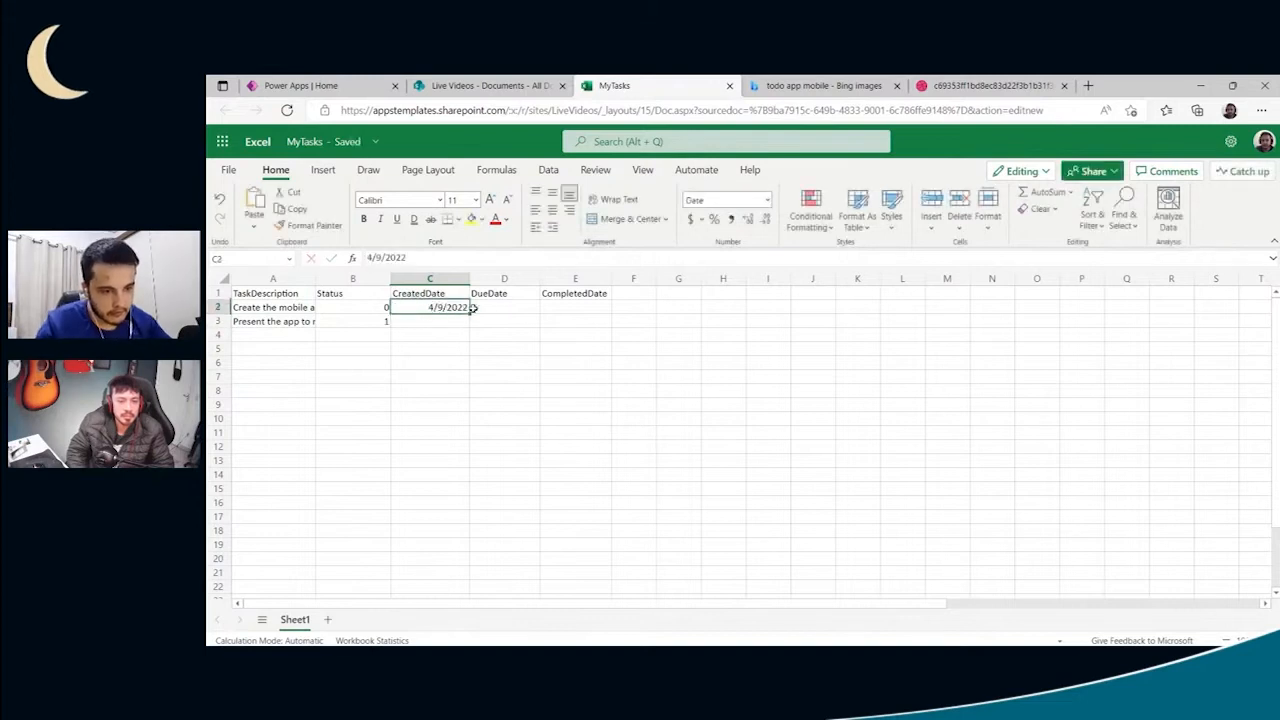
click(467, 318)
click(476, 307)
click(463, 307)
drag(469, 314, 467, 325)
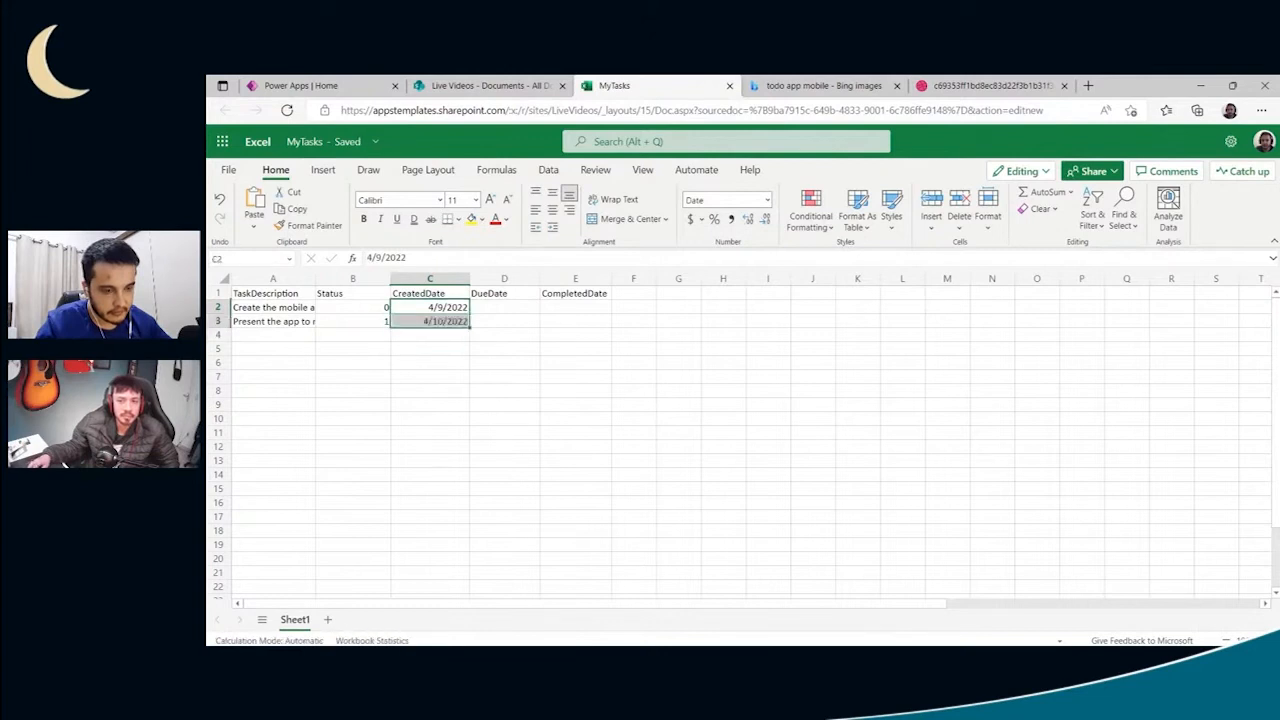
click(466, 332)
click(449, 321)
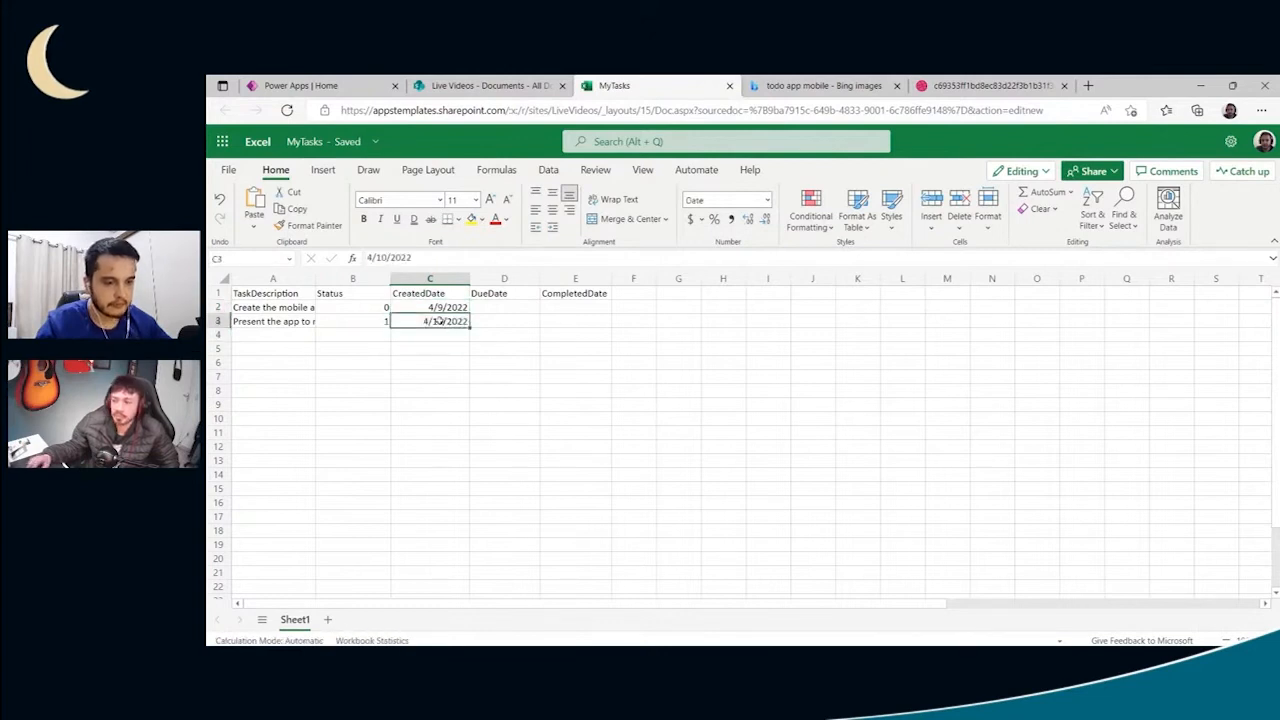
double_click(441, 321)
drag(414, 321, 401, 321)
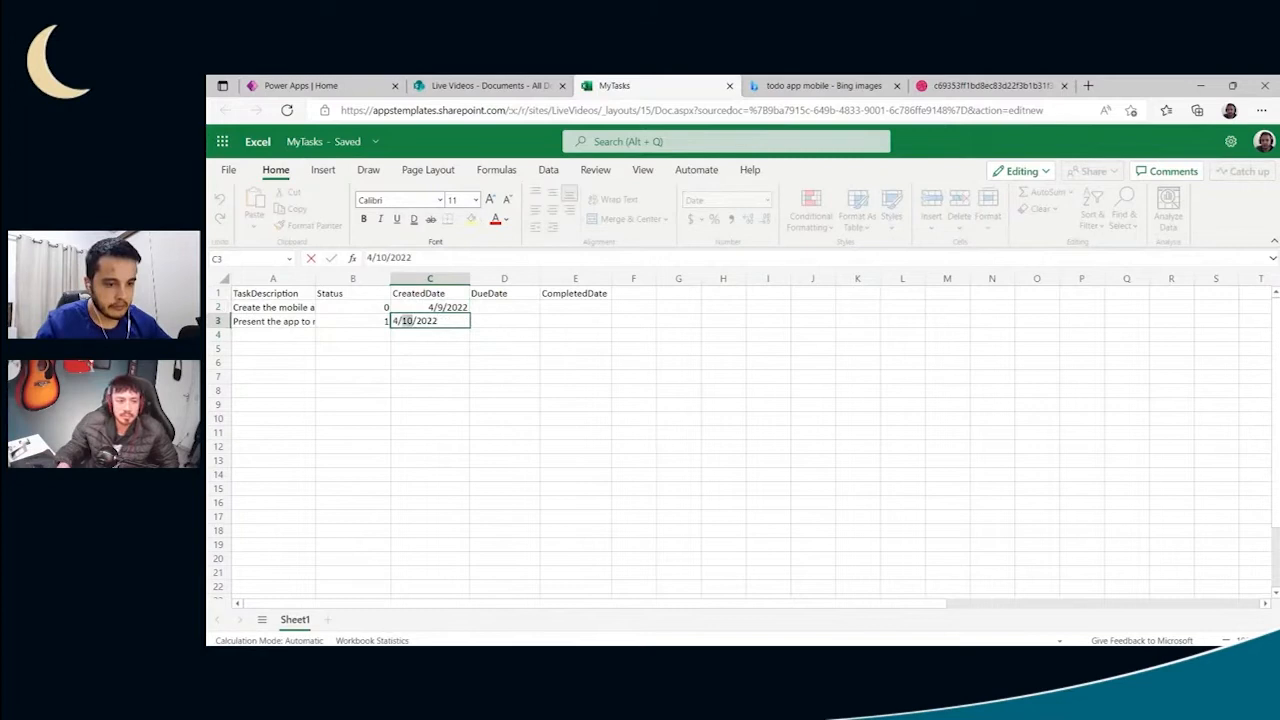
text(8)
key(Return)
- Copy the first task's created date into D2 and change the copy to 4/10/2022
click(449, 309)
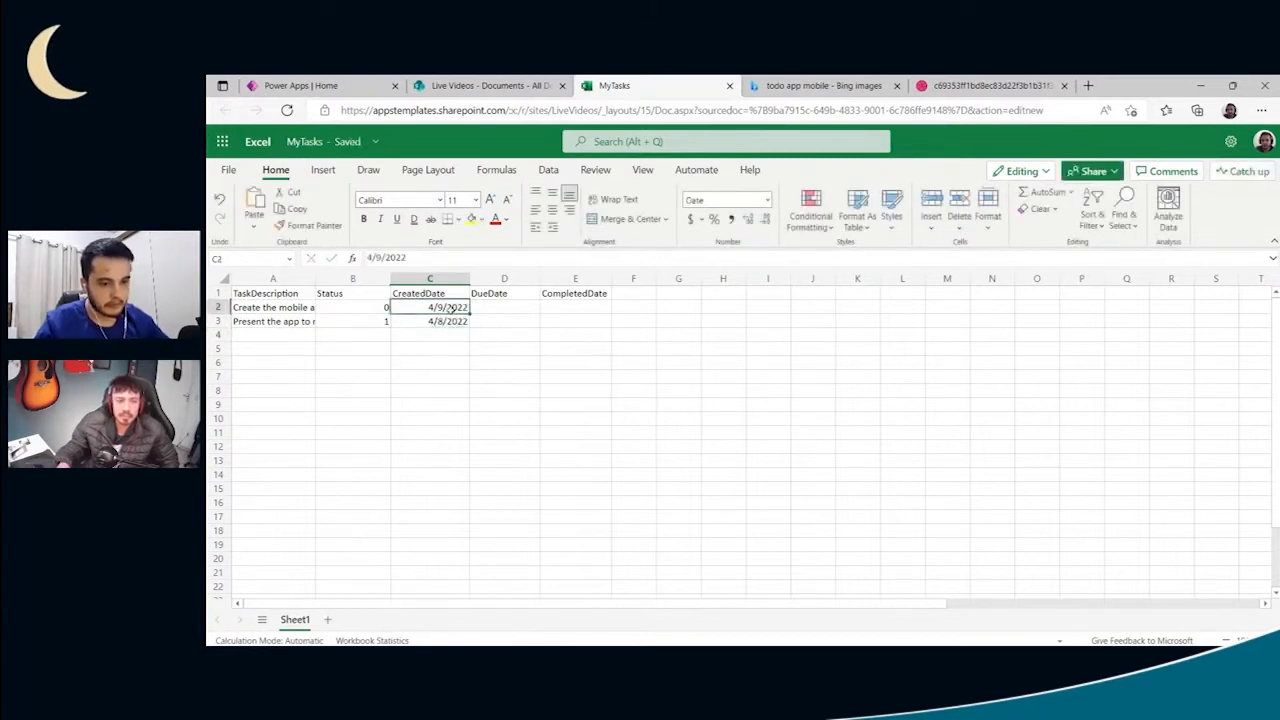
key(ctrl+c)
click(486, 310)
key(ctrl+v)
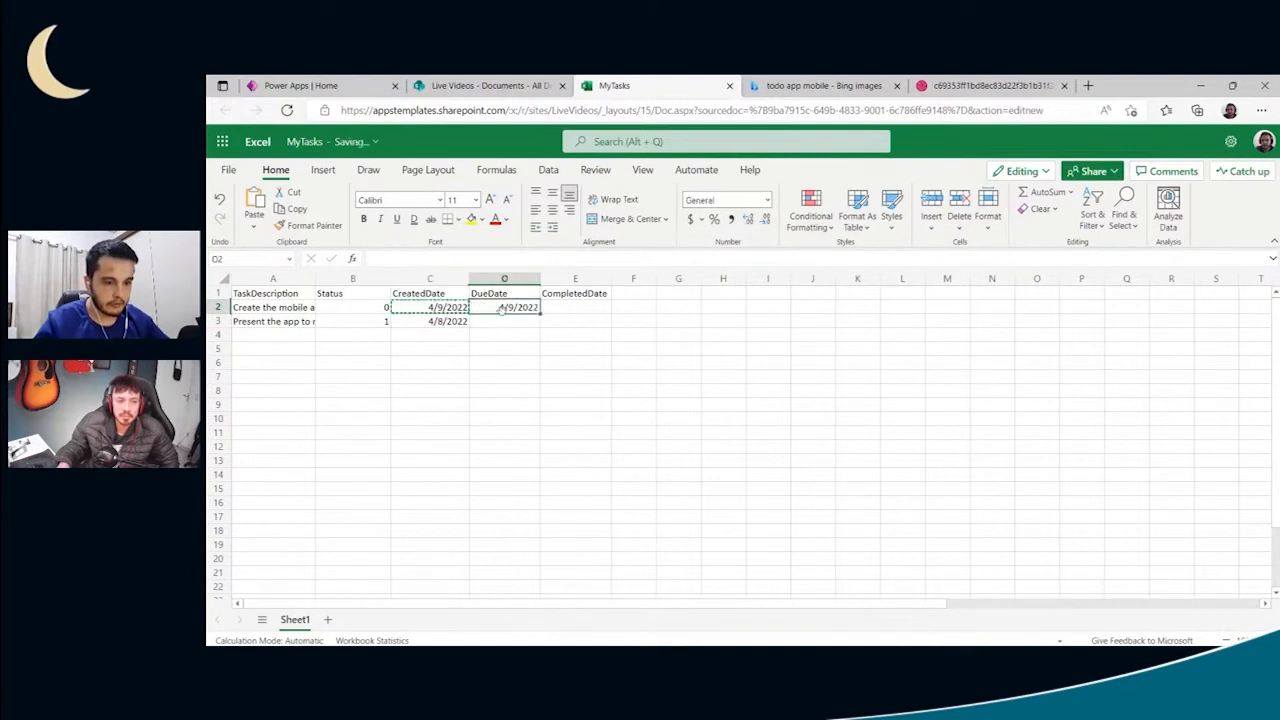
double_click(486, 310)
text(10)
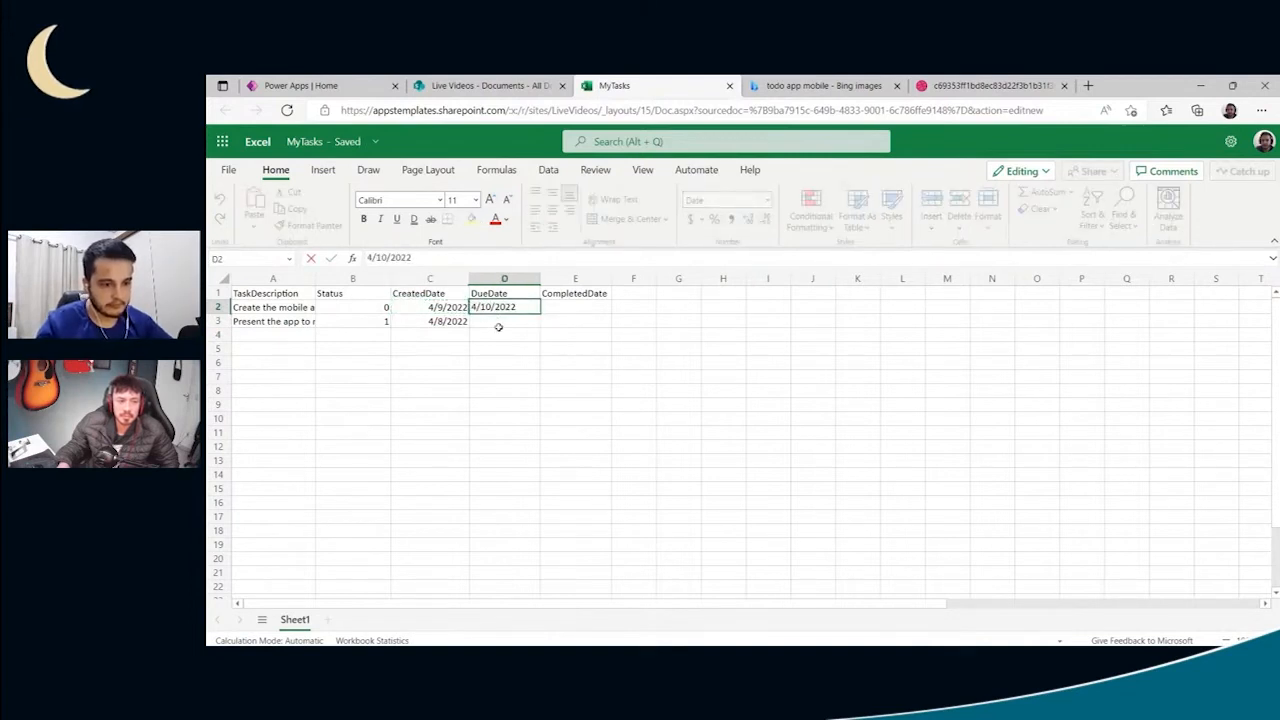
- Paste the copied date into D3 and change it to 4/14/2022 as the second task's due date
click(497, 325)
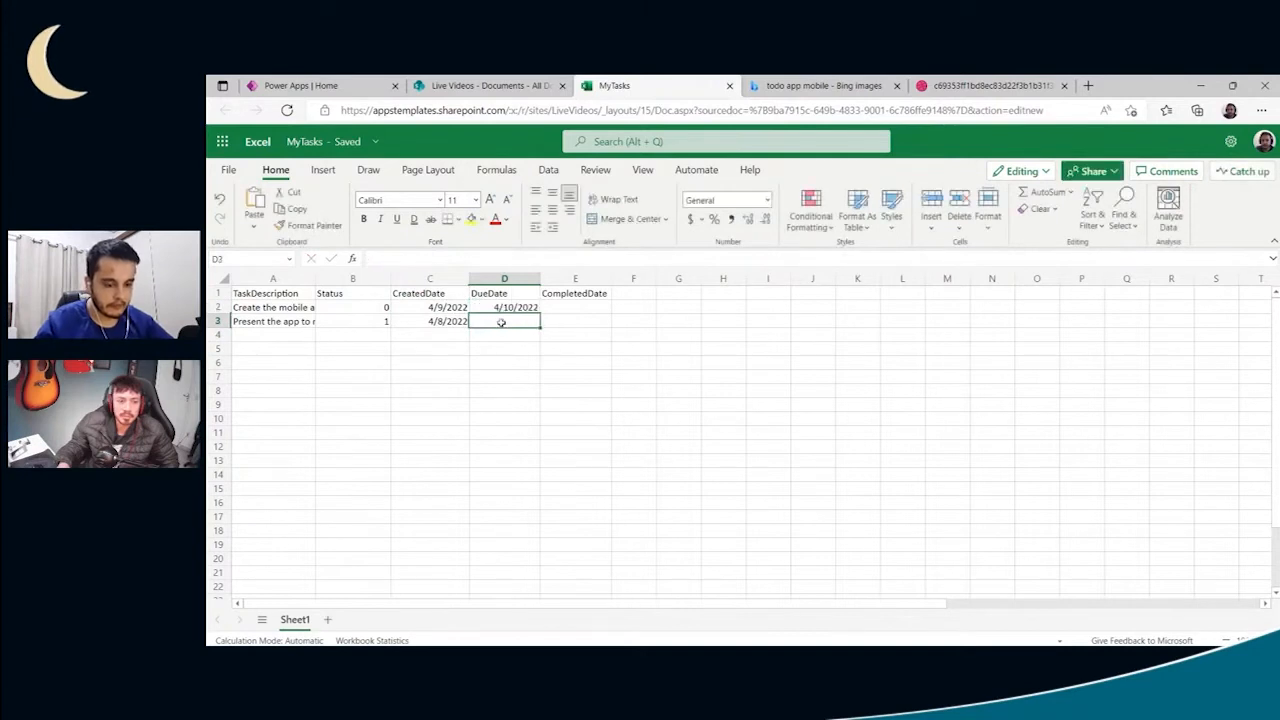
key(ctrl+v)
double_click(507, 321)
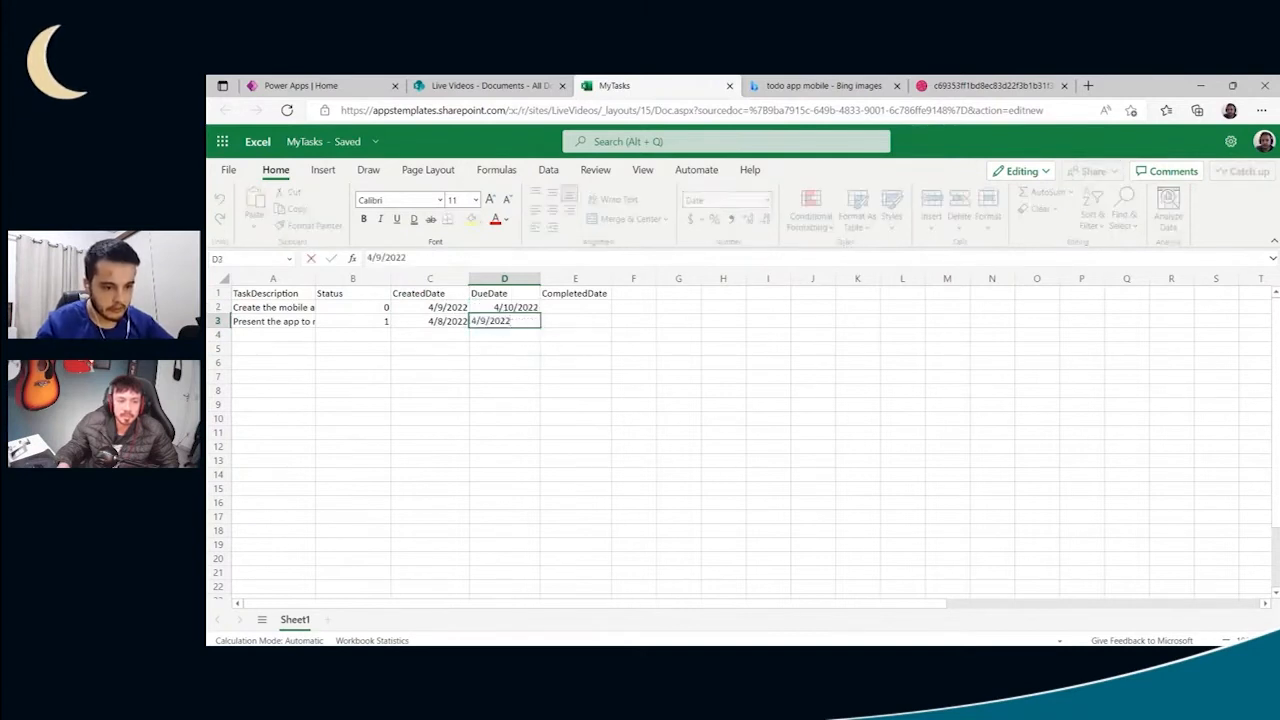
key(BackSpace)
text(14)
key(Return)
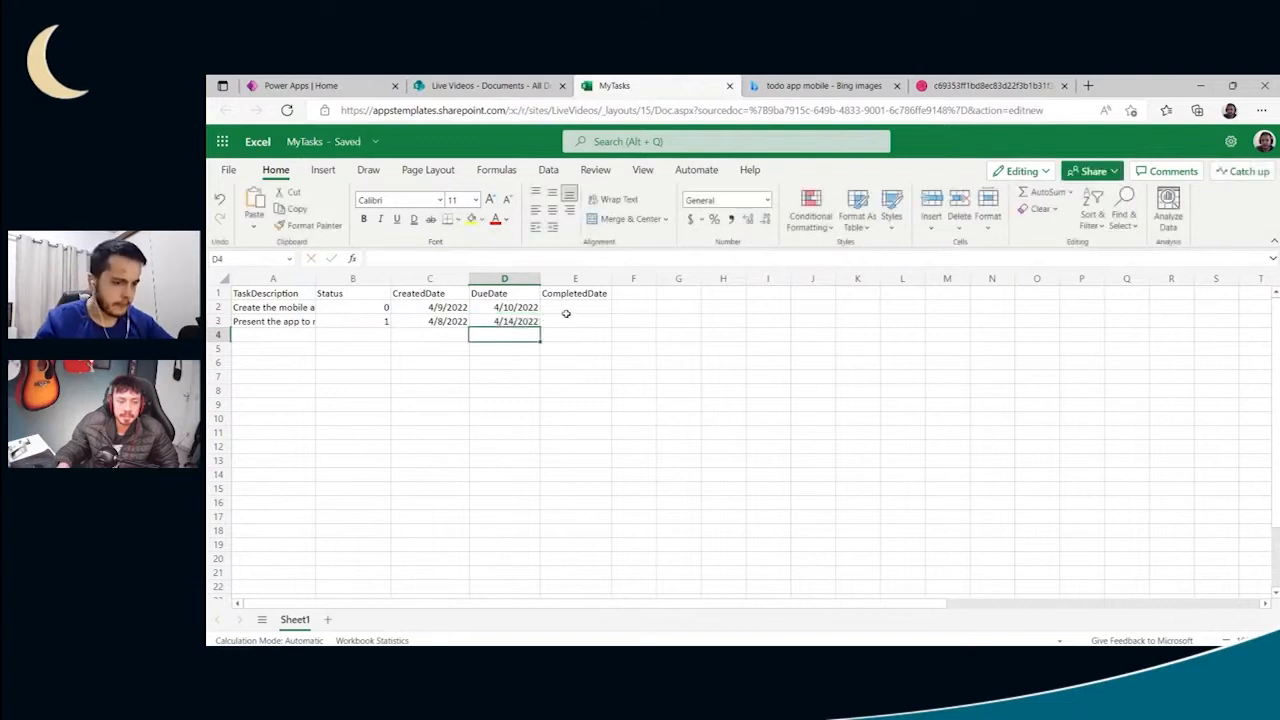
- Set the second task's CreatedDate in C3 to 6/9/2022, with the day before the month
double_click(447, 317)
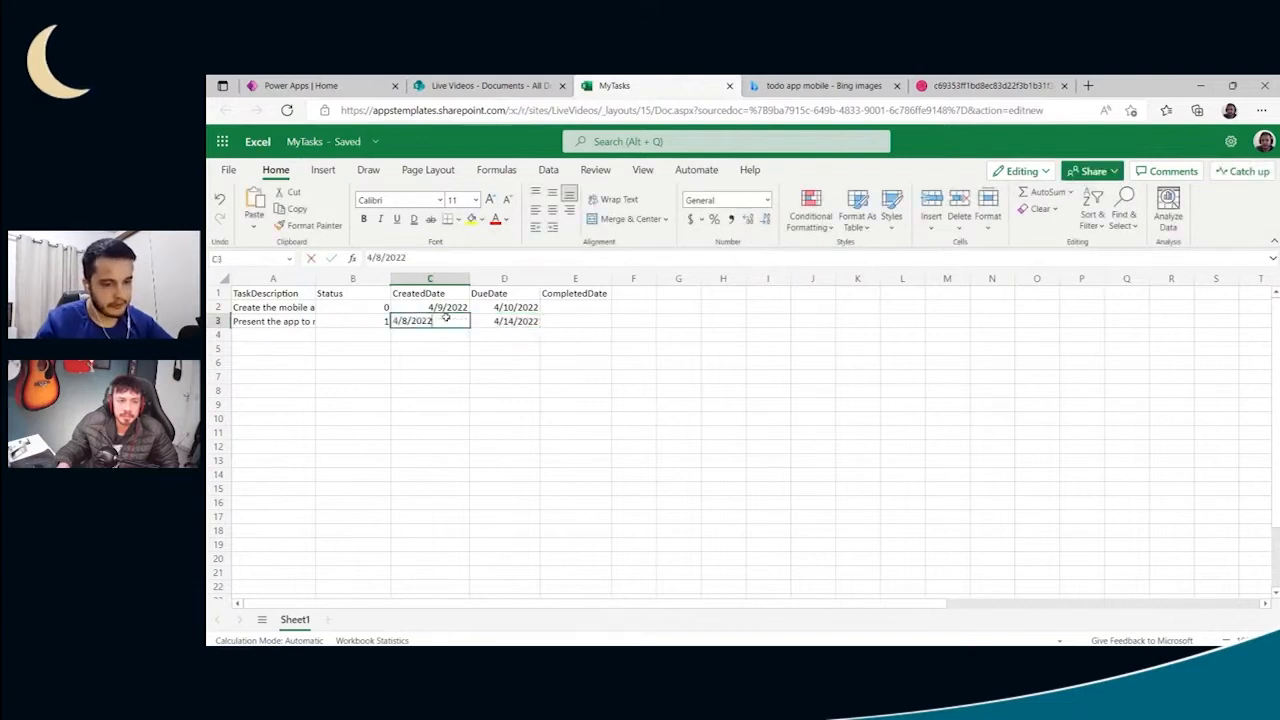
click(445, 309)
double_click(445, 309)
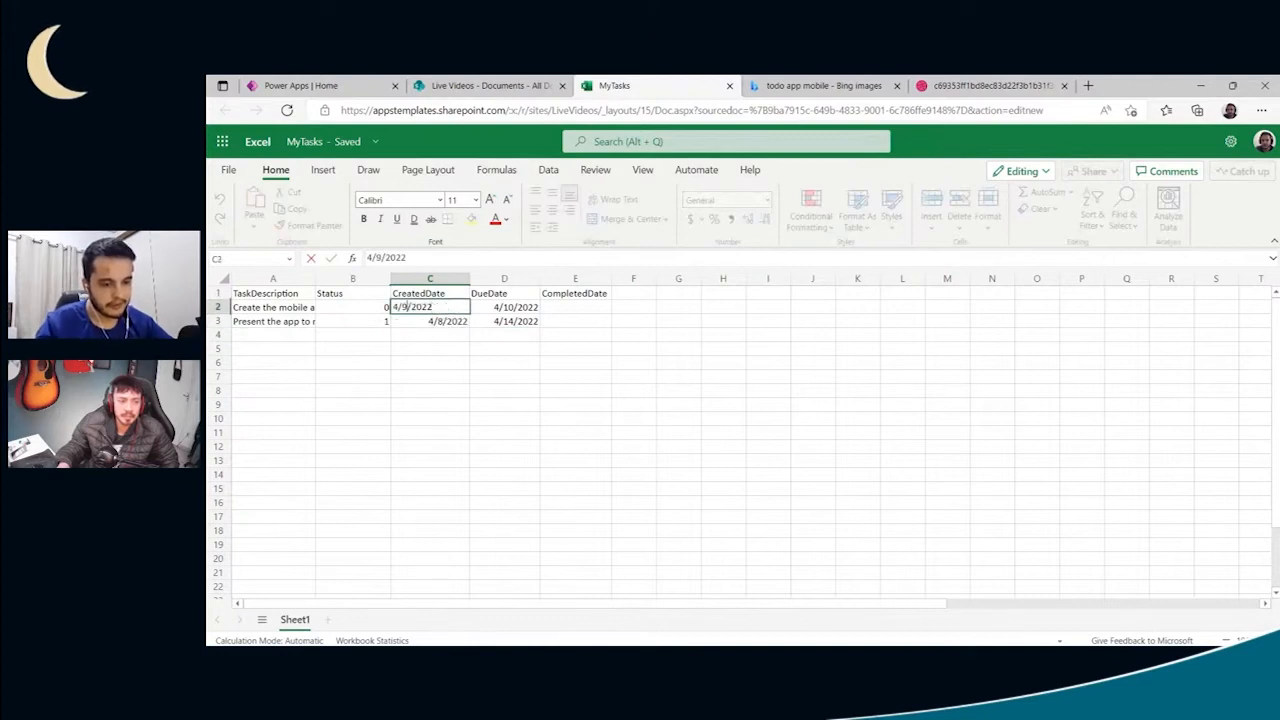
double_click(439, 319)
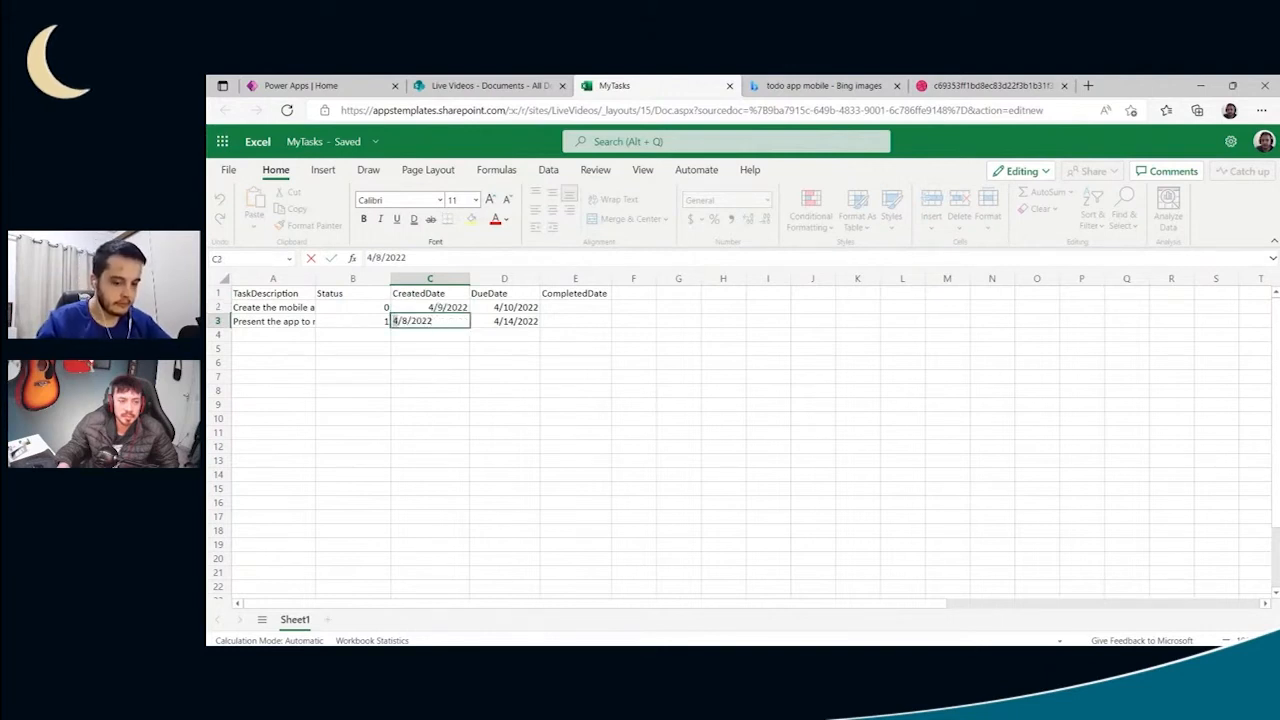
key(Delete)
text(06)
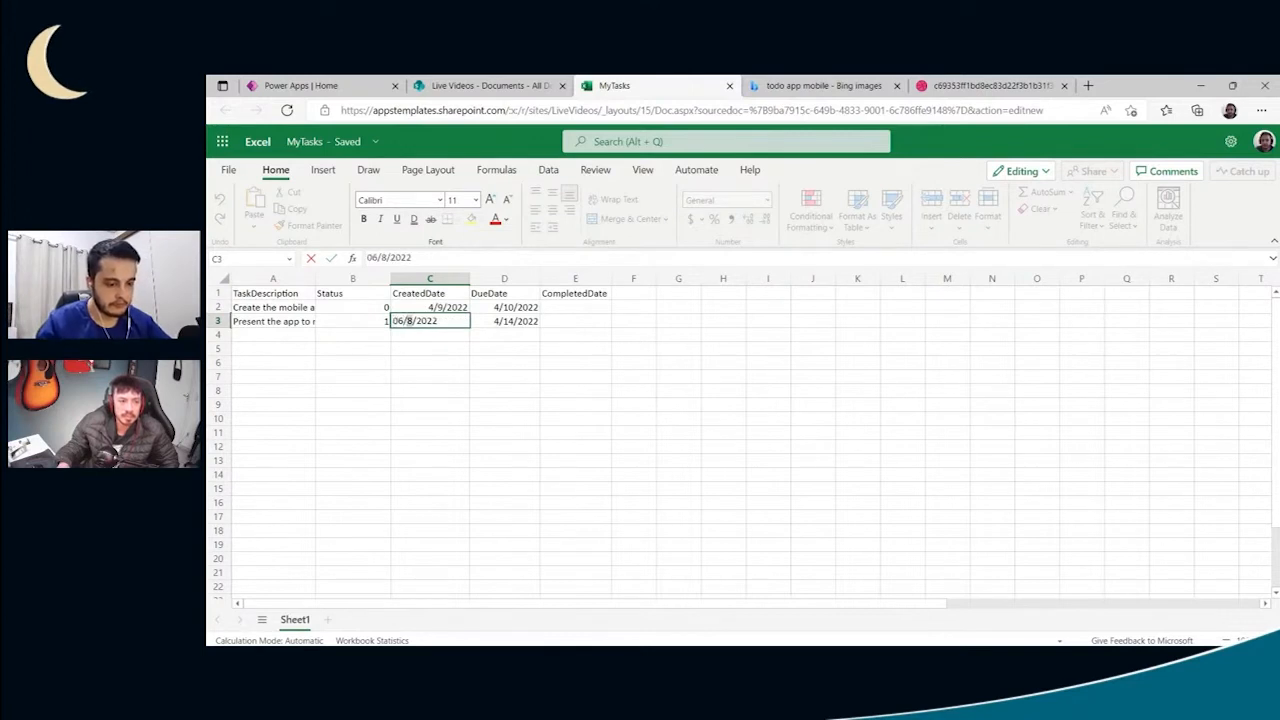
key(Return)
- Set the first task's DueDate in D2 to 8/9/2022
click(497, 308)
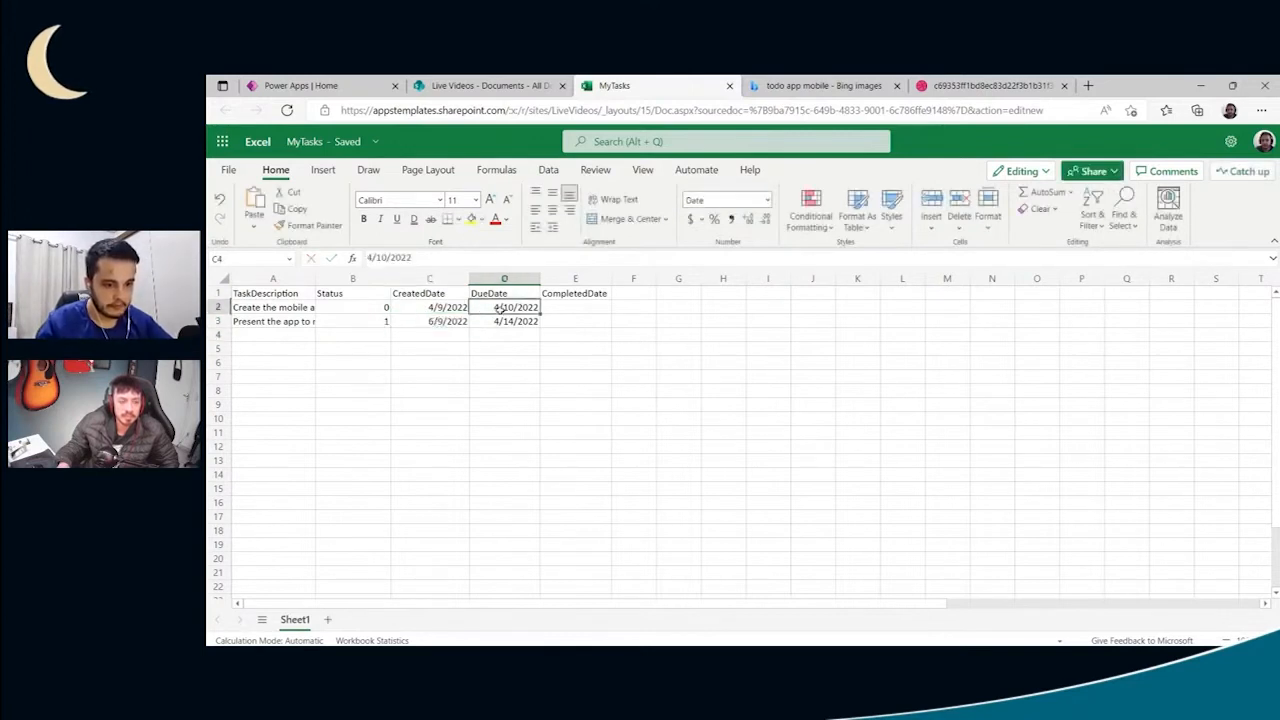
double_click(497, 308)
key(BackSpace)
key(Delete)
text(9)
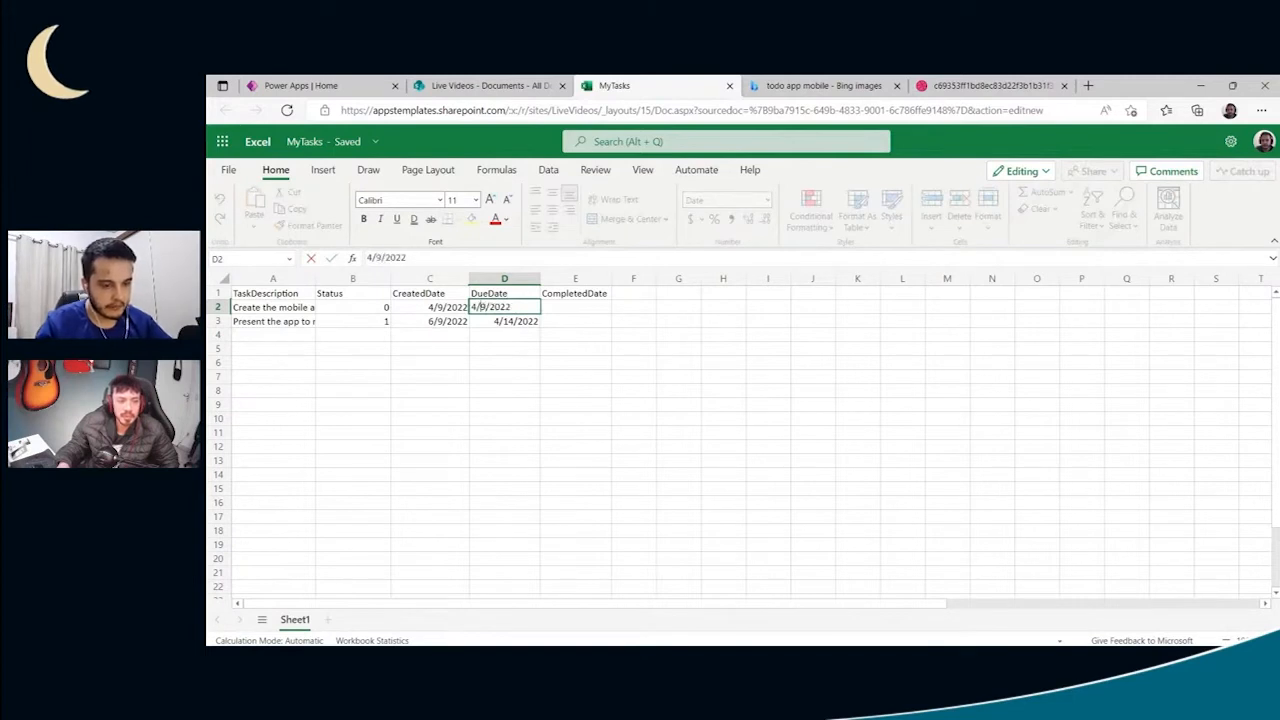
key(Return)
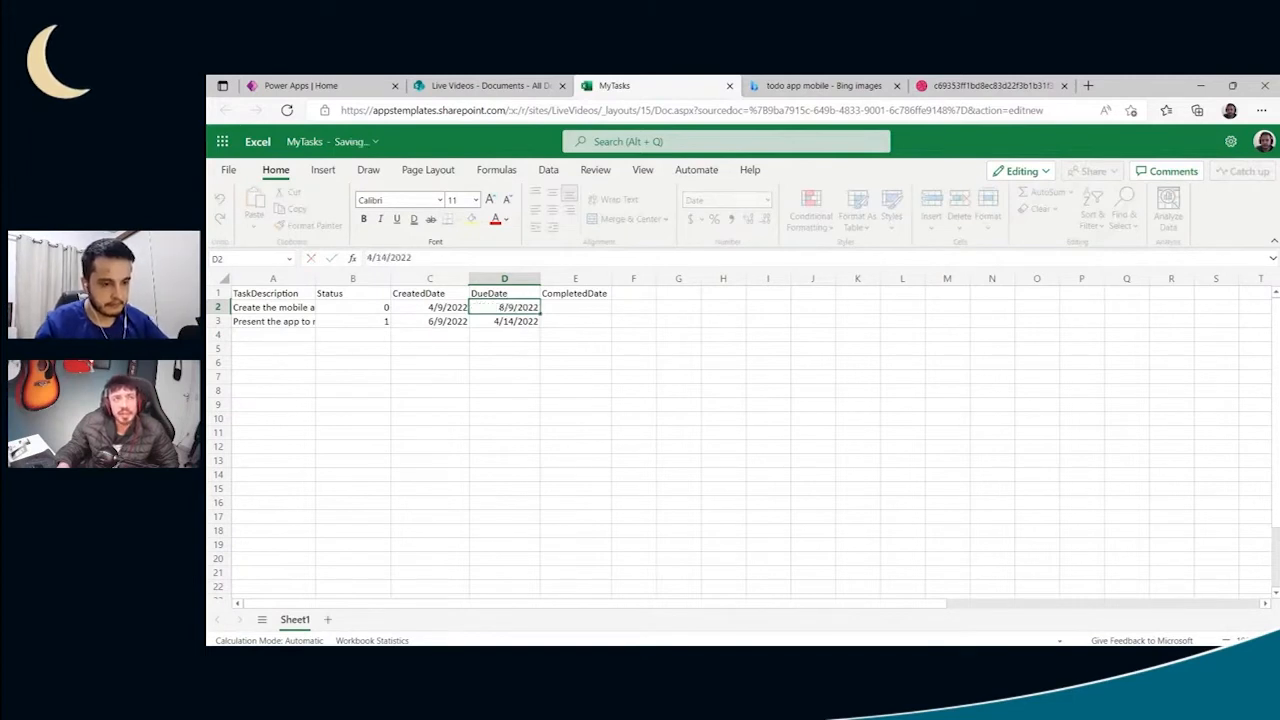
- Set the second task's DueDate in D3 to 14/9/2022 and select the first task's CompletedDate cell, E2
double_click(490, 321)
key(shift+Right)
key(shift+Right)
text(9)
key(Left)
key(Left)
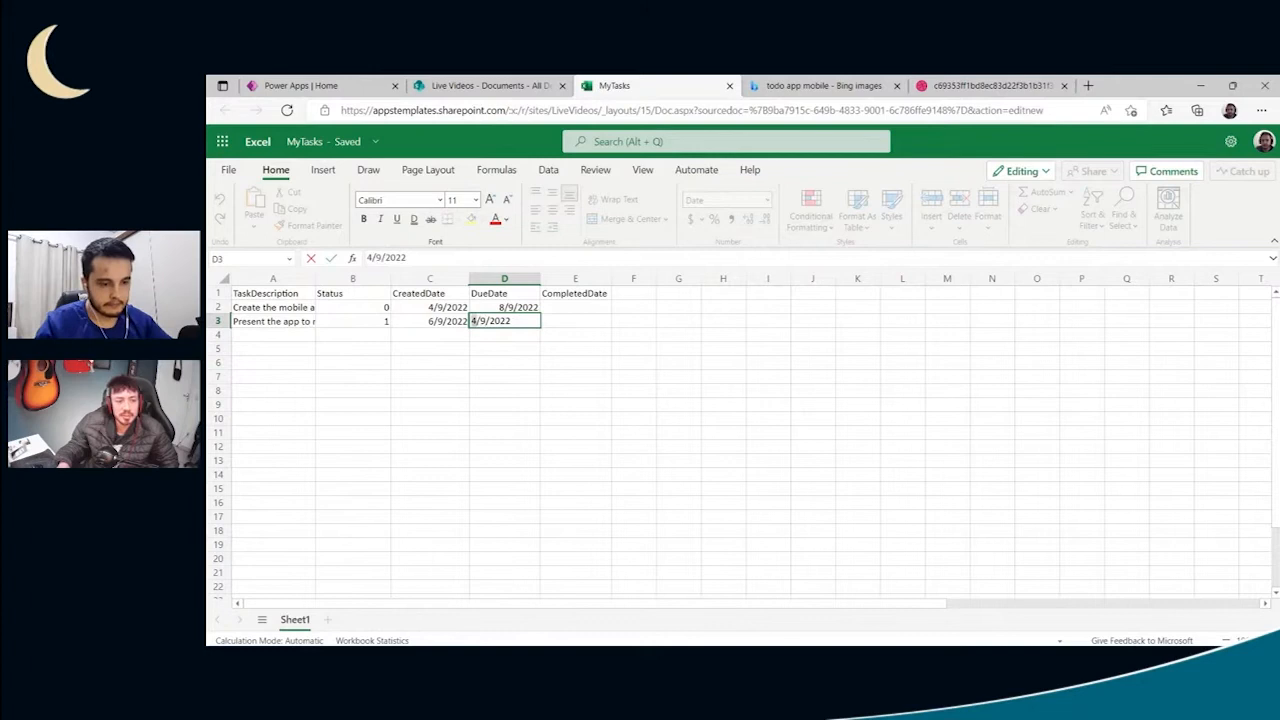
text(1)
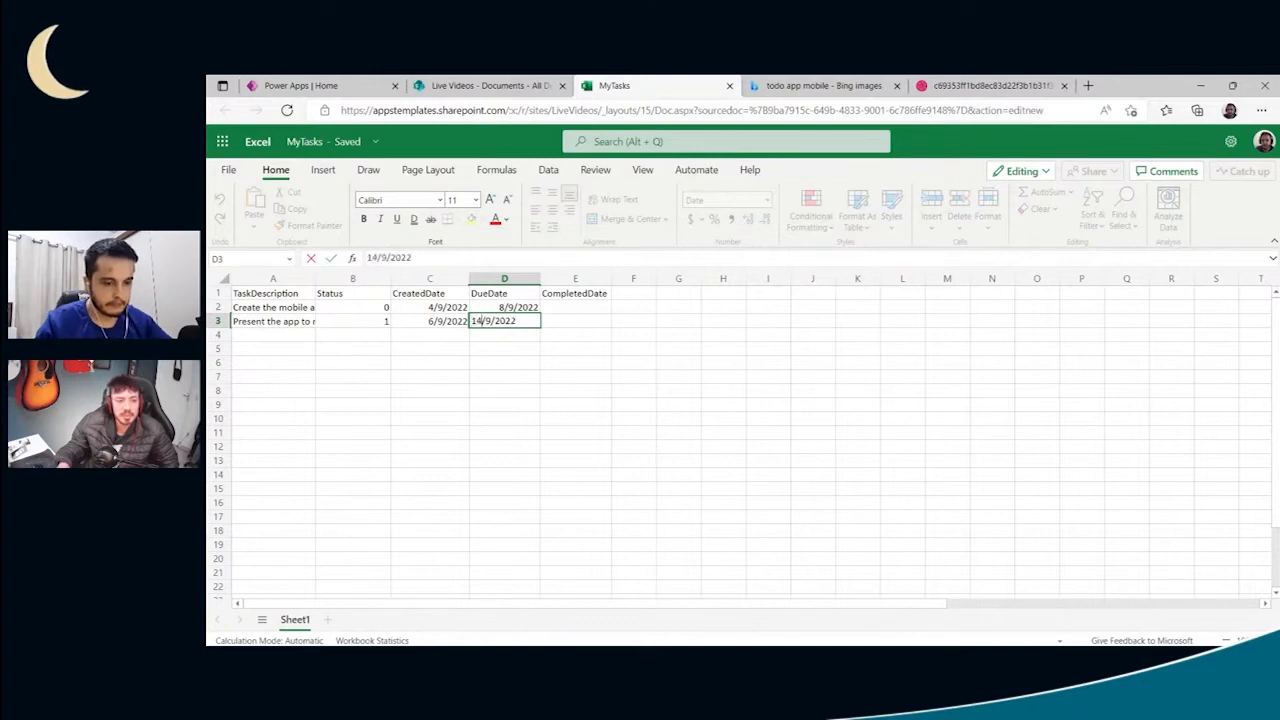
key(Return)
click(561, 310)
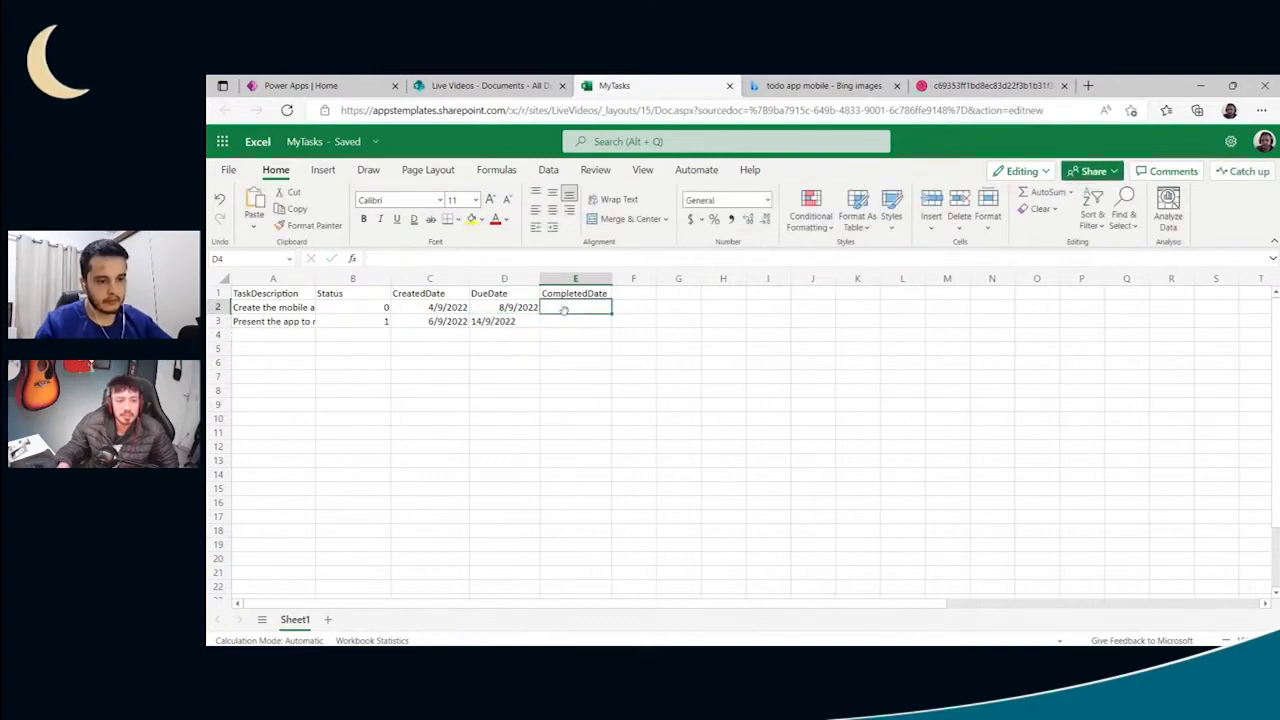
- Copy the first task's DueDate from D2 into D3 and change it to 18/9/2022
click(514, 321)
double_click(514, 321)
click(509, 308)
key(ctrl+c)
click(508, 320)
key(ctrl+v)
click(505, 331)
double_click(505, 321)
text(1)
key(Return)
click(483, 323)
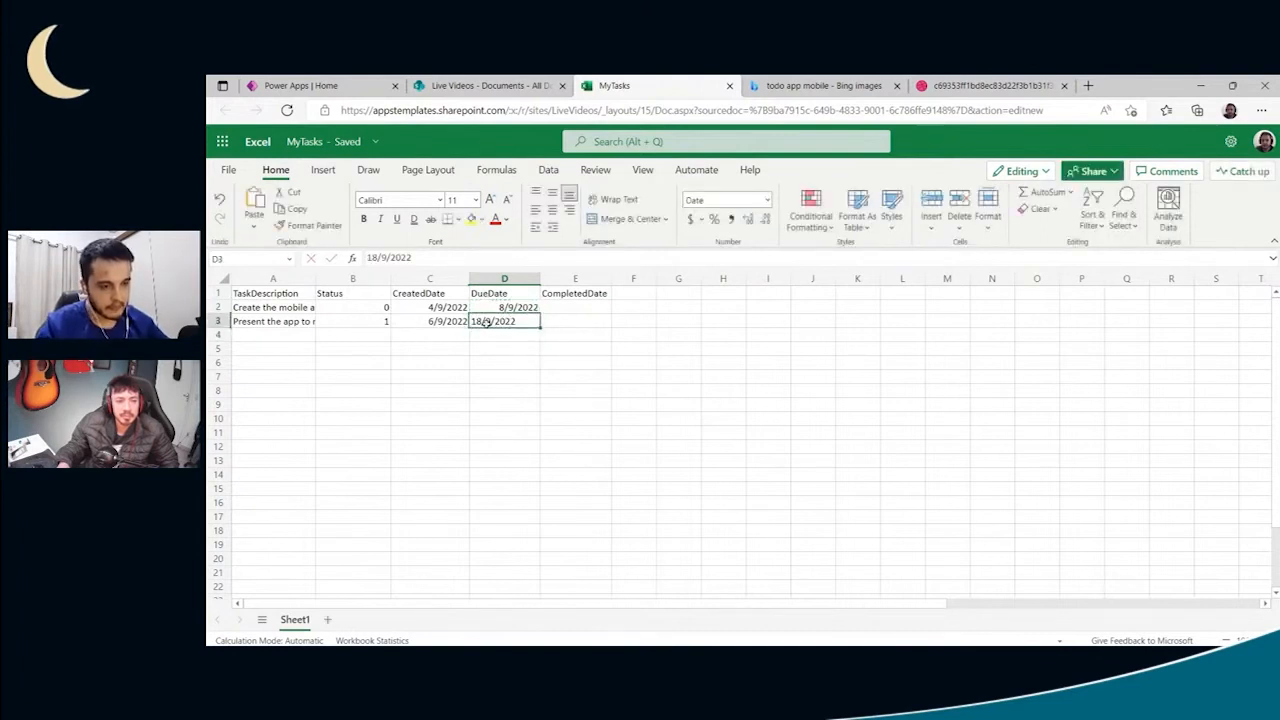
click(536, 336)
click(503, 322)
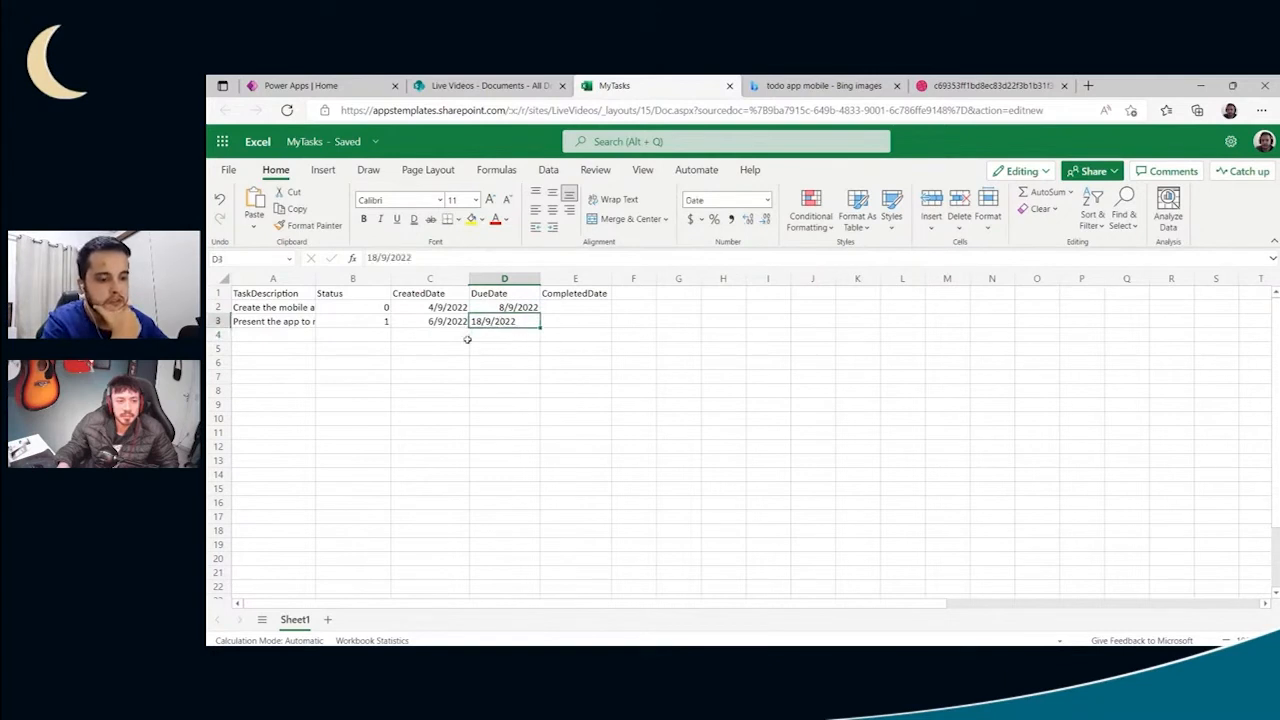
- Fill the DueDate from D2 down into D3, and set the second task's DueDate to 10/9/2022
click(517, 308)
drag(540, 314, 538, 323)
click(524, 321)
double_click(524, 321)
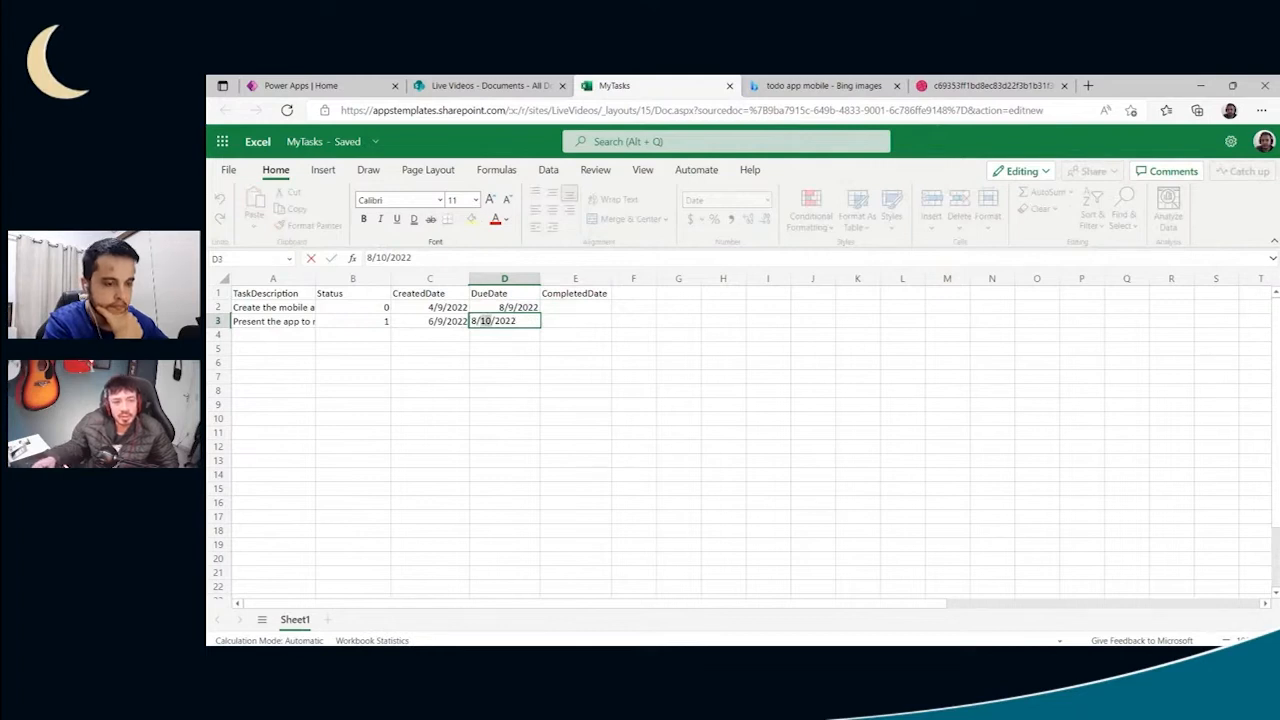
key(Return)
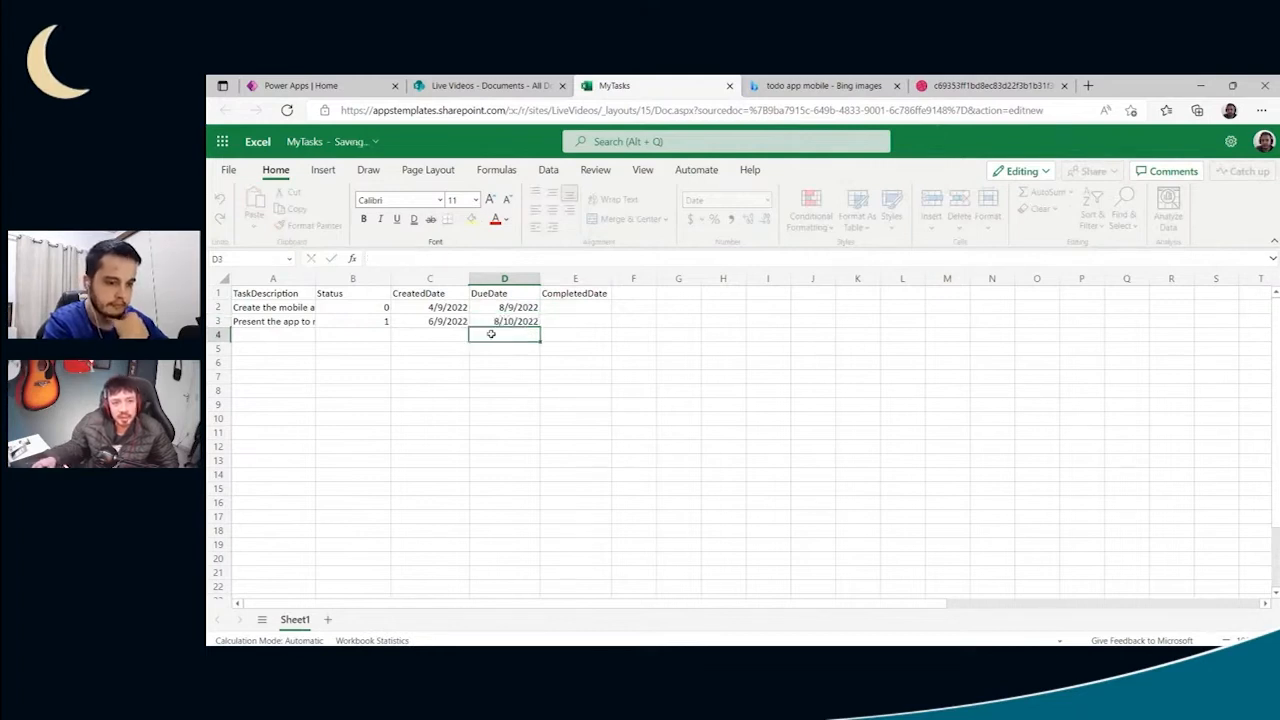
double_click(493, 318)
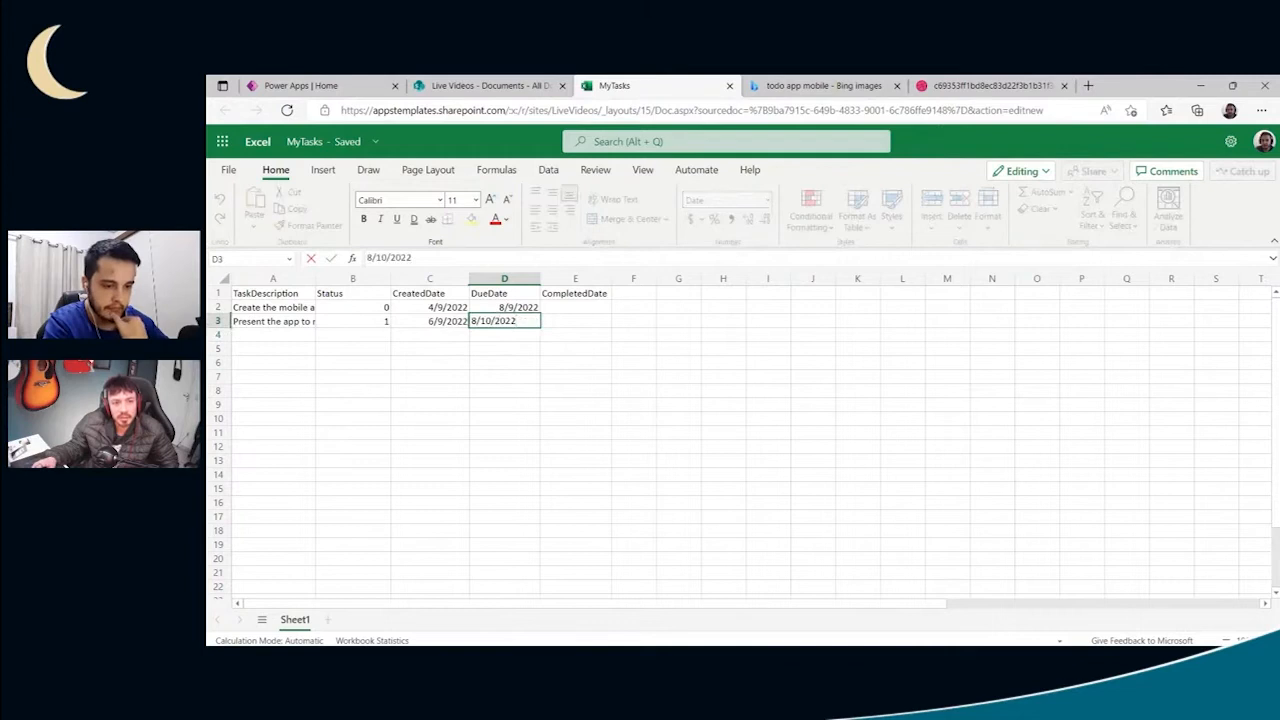
text(10/9)
key(Return)
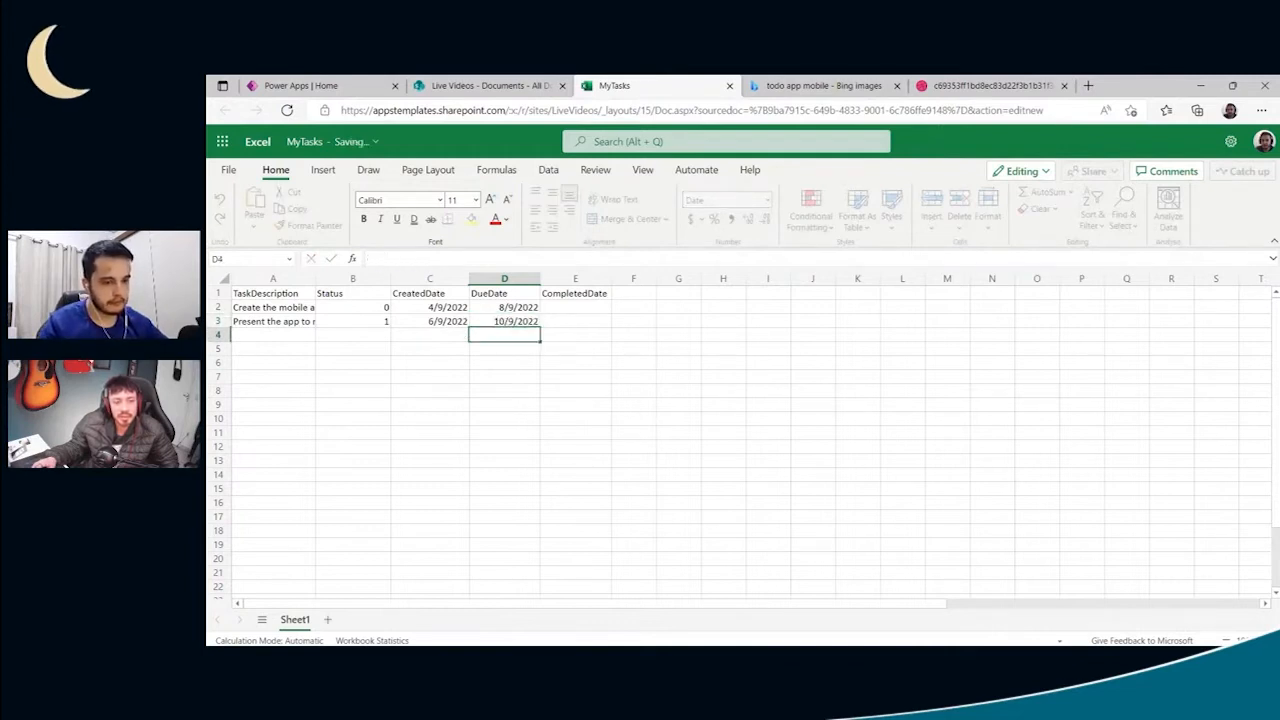
- Set the first task's DueDate in D2 to 9/9/2022
key(Up)
key(Up)
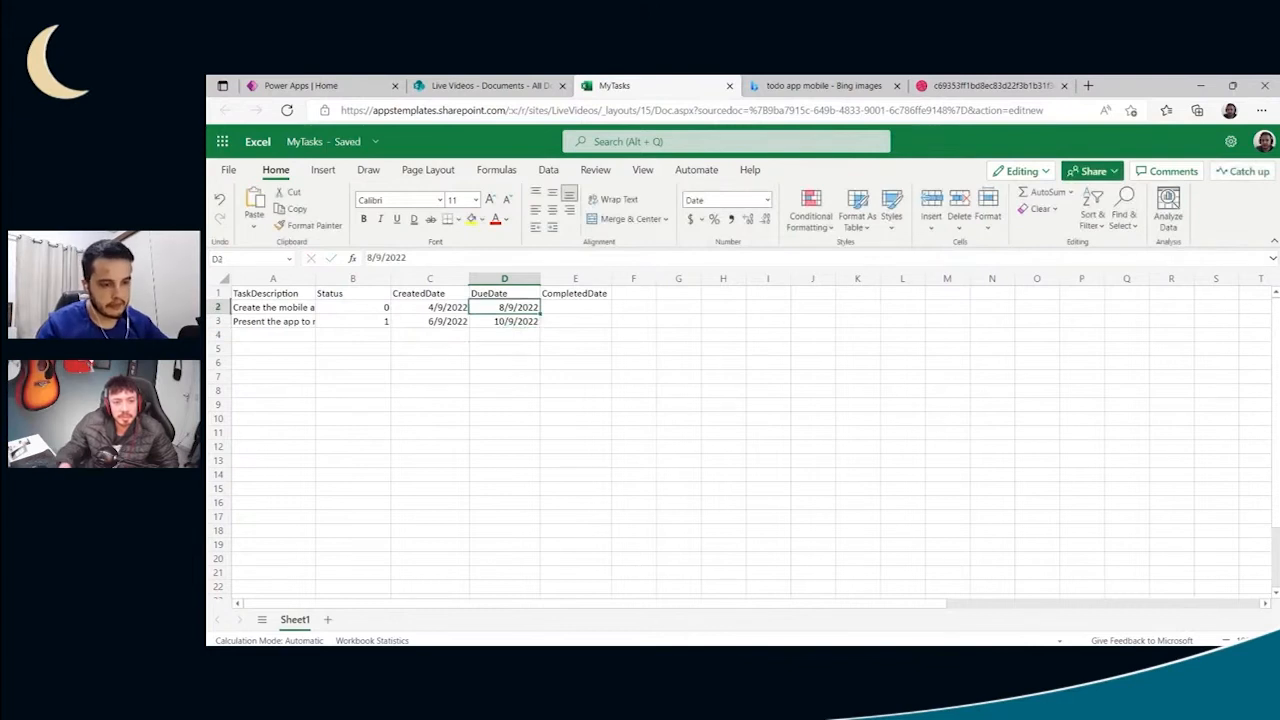
double_click(498, 310)
key(BackSpace)
text(9)
click(462, 338)
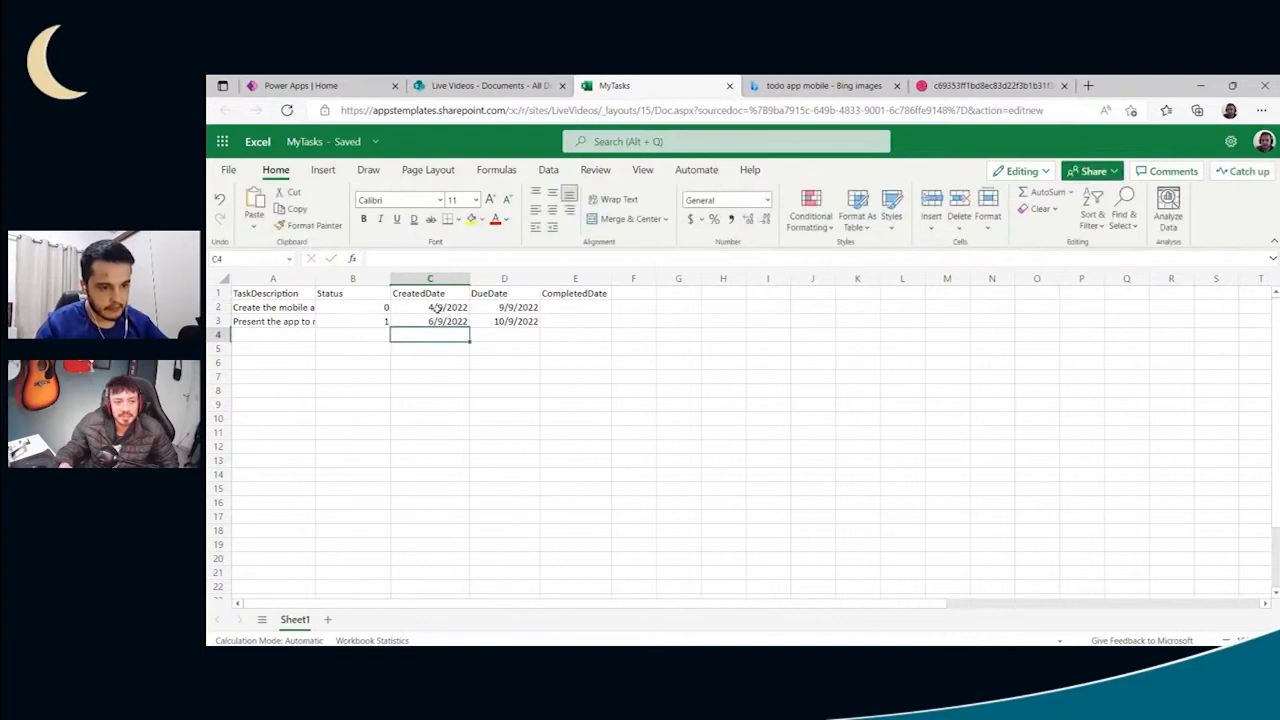
- Change the first task's CreatedDate in C2 to 9/4/2022, with the month before the day
double_click(437, 309)
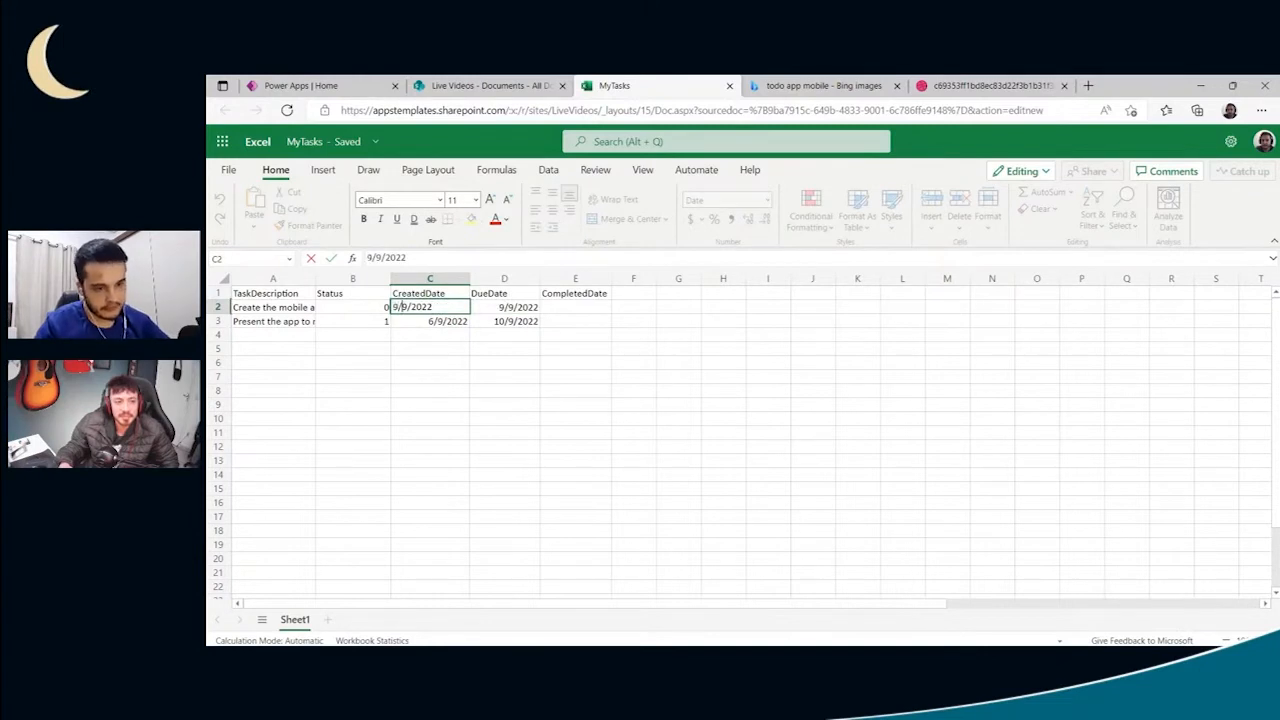
text(4)
key(Return)
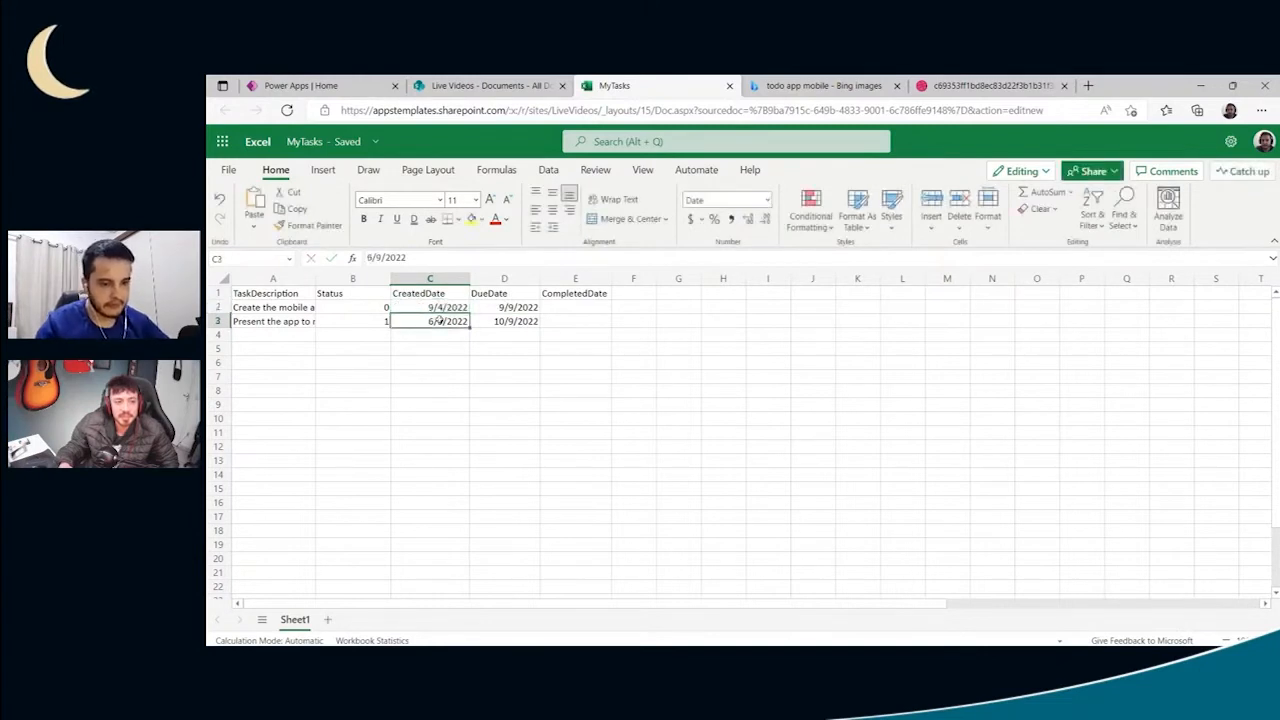
- Replace the second task's CreatedDate in C3 with the formula =now()
drag(418, 259, 346, 267)
text(=now)
key(Return)
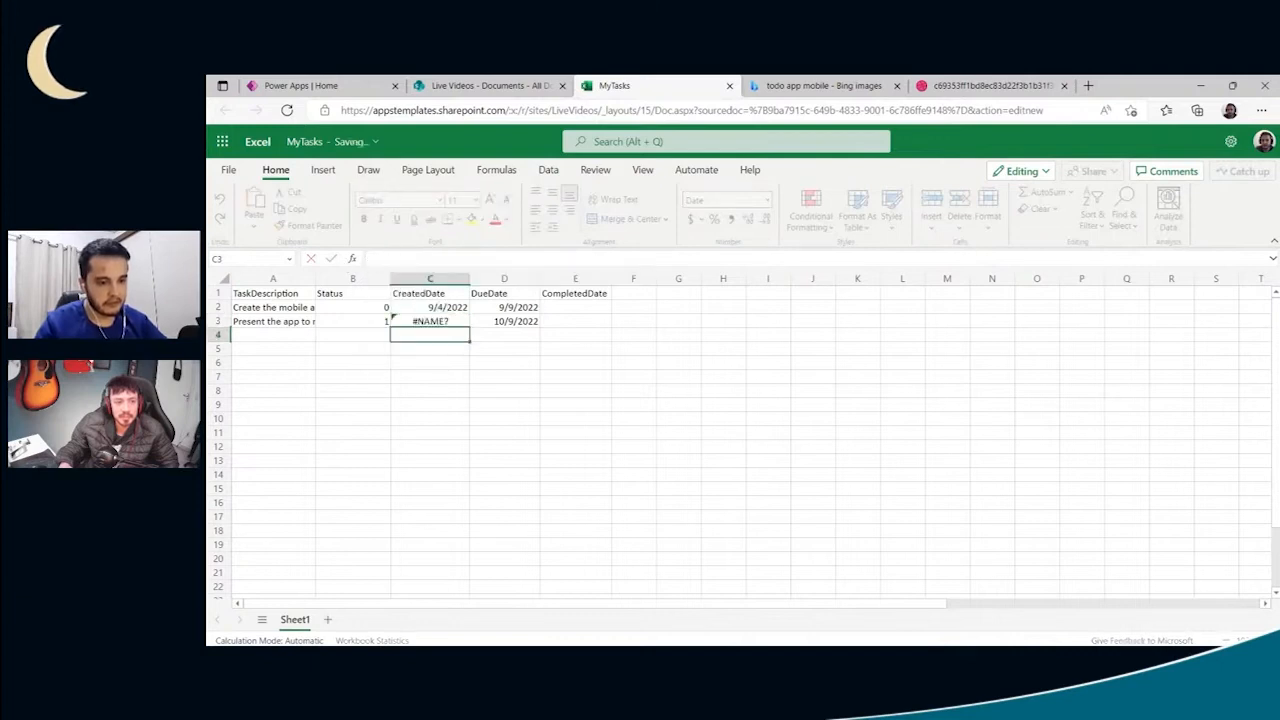
click(417, 320)
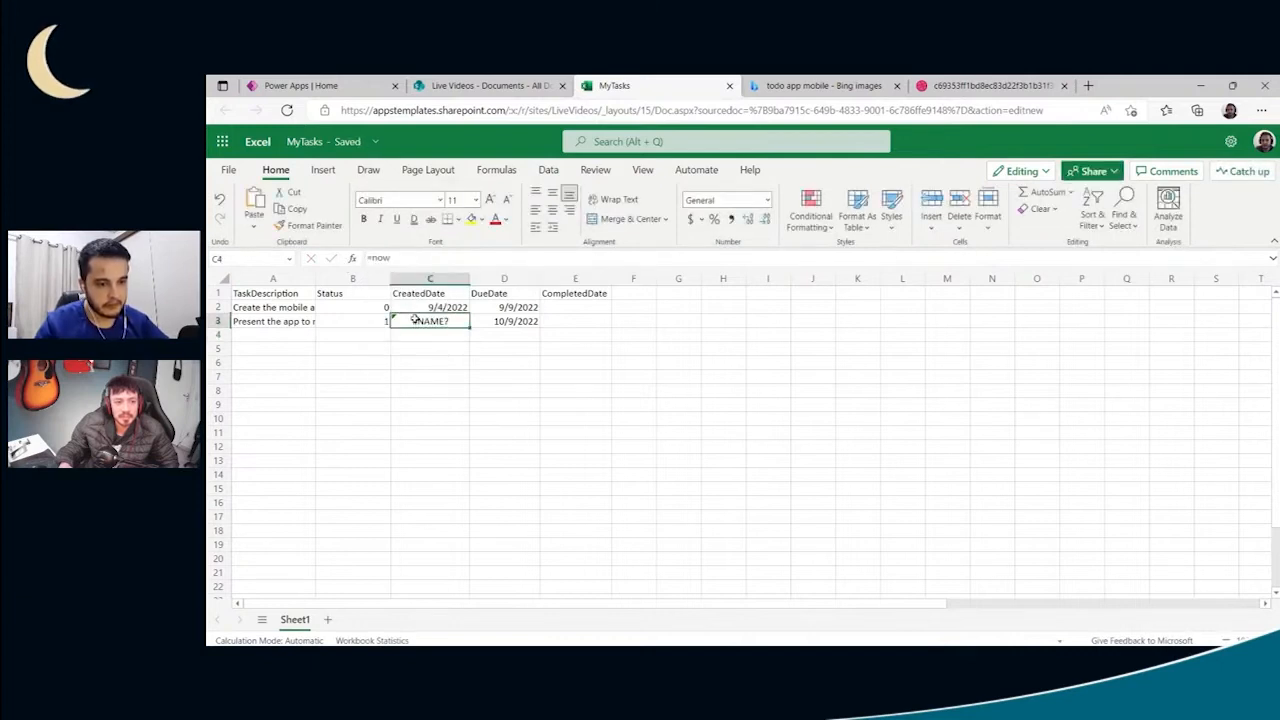
click(416, 260)
text(())
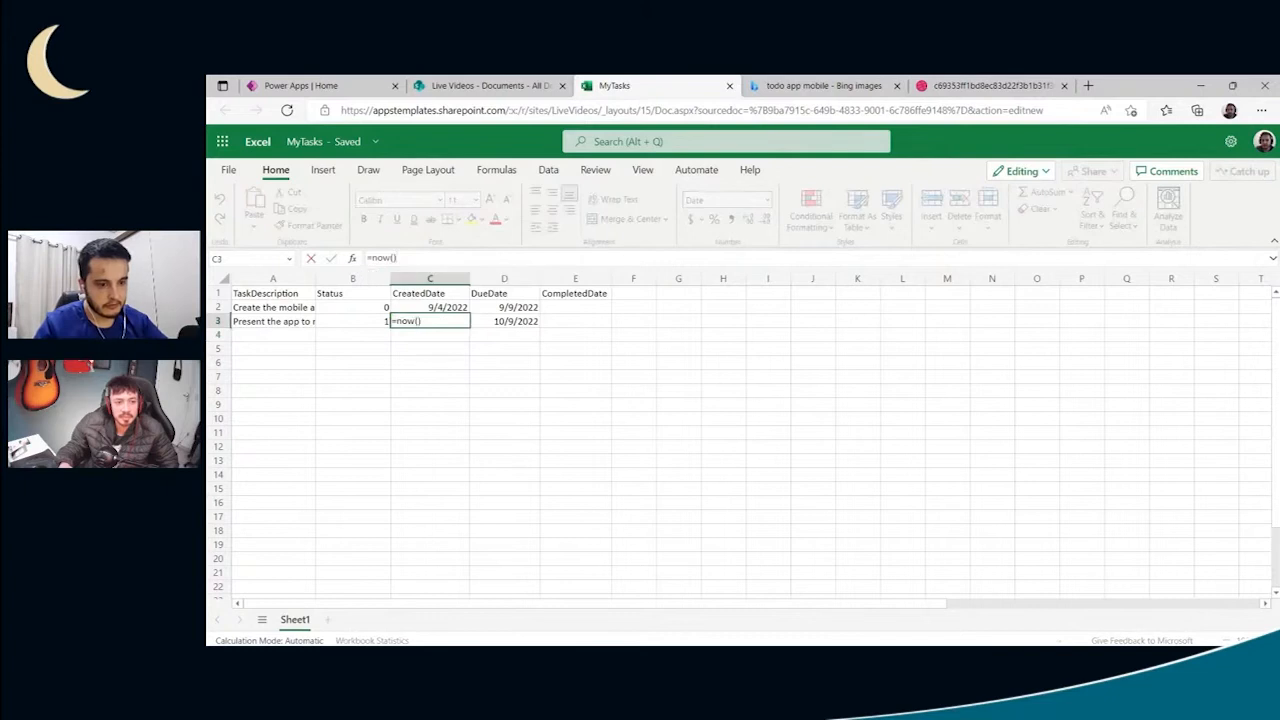
key(Return)
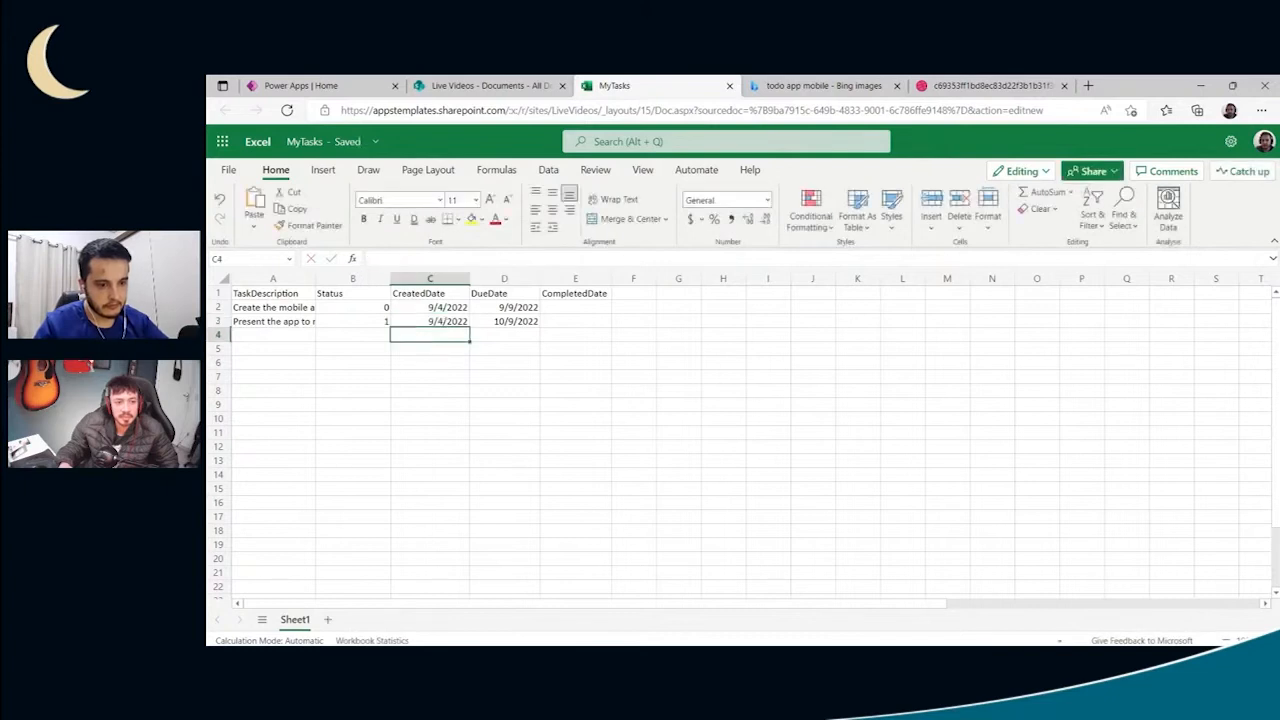
- Copy the first task's CreatedDate from C2 into C3 as the second task's CreatedDate
click(449, 320)
click(430, 308)
key(ctrl+c)
click(440, 321)
key(ctrl+v)
click(453, 345)
click(436, 322)
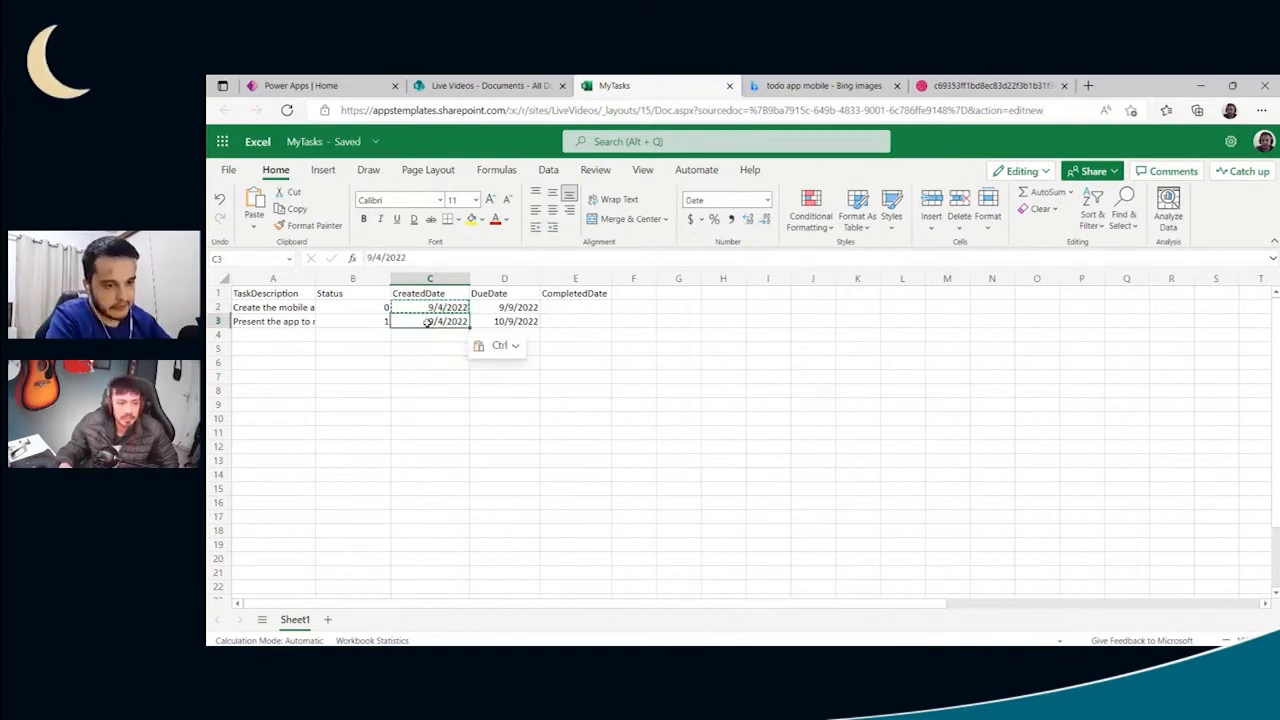
click(453, 307)
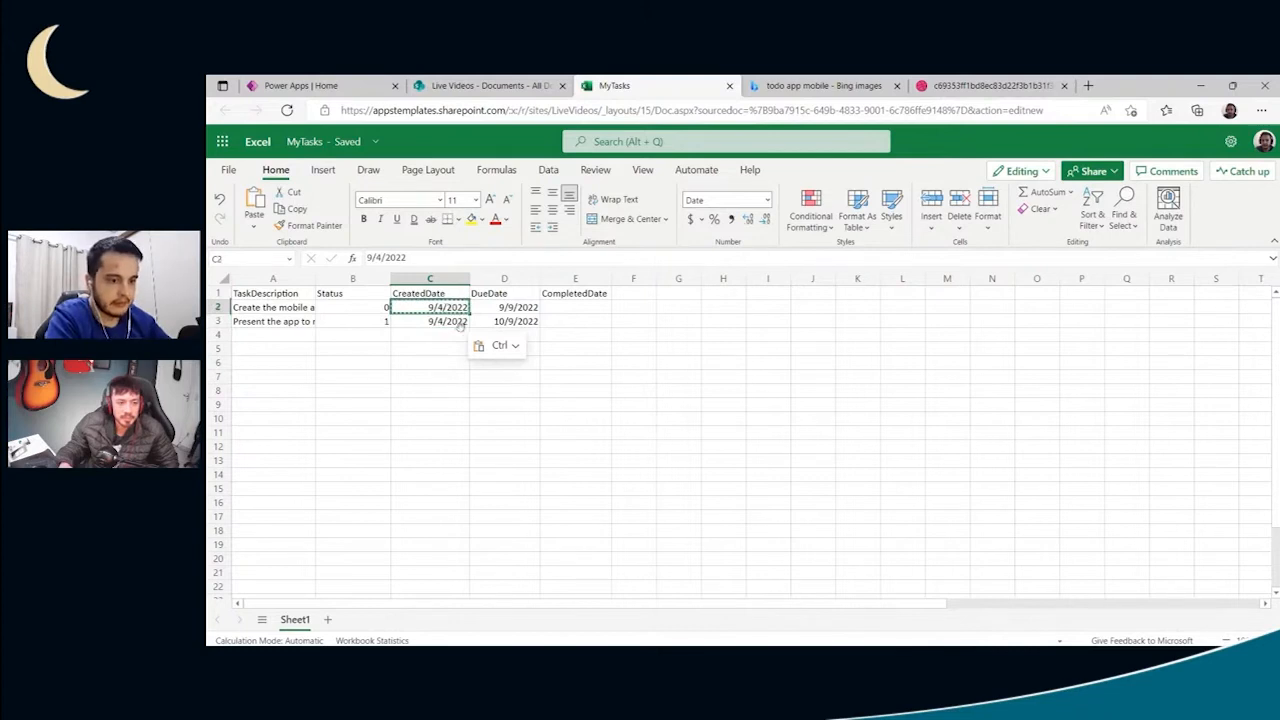
click(490, 430)
click(571, 310)
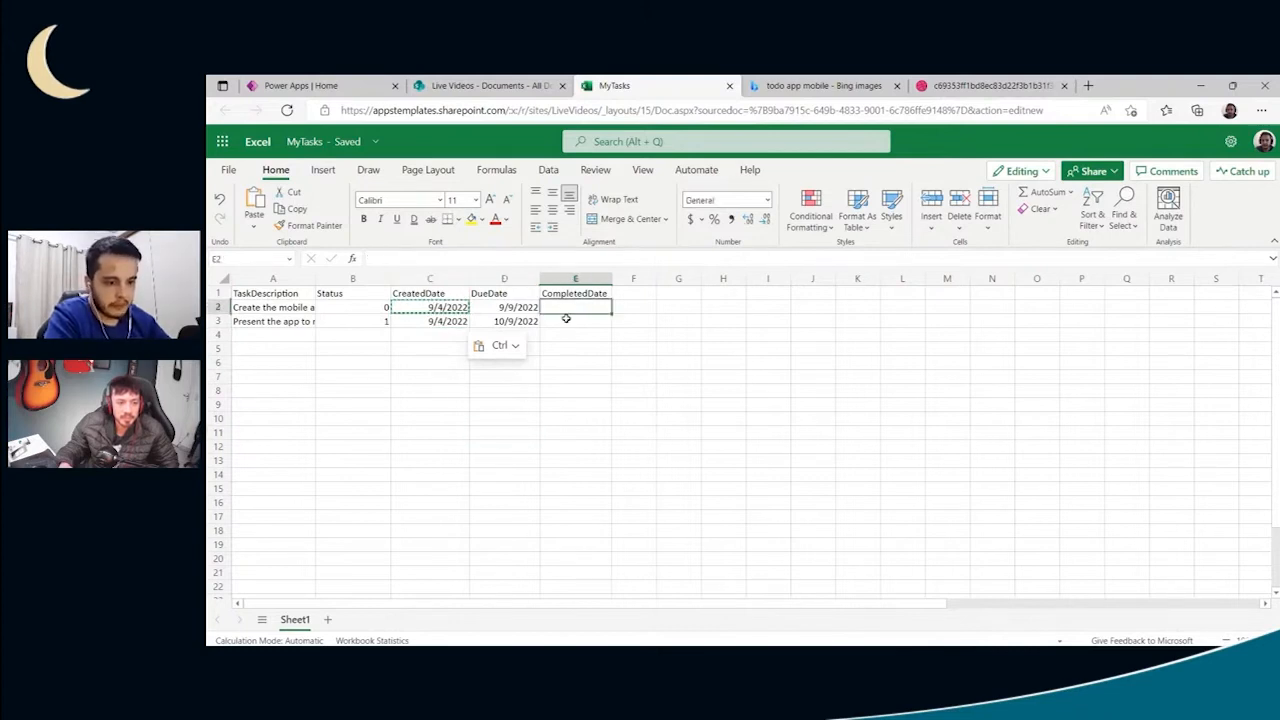
- Set the second task's Status in B3 to 0
click(386, 322)
key(BackSpace)
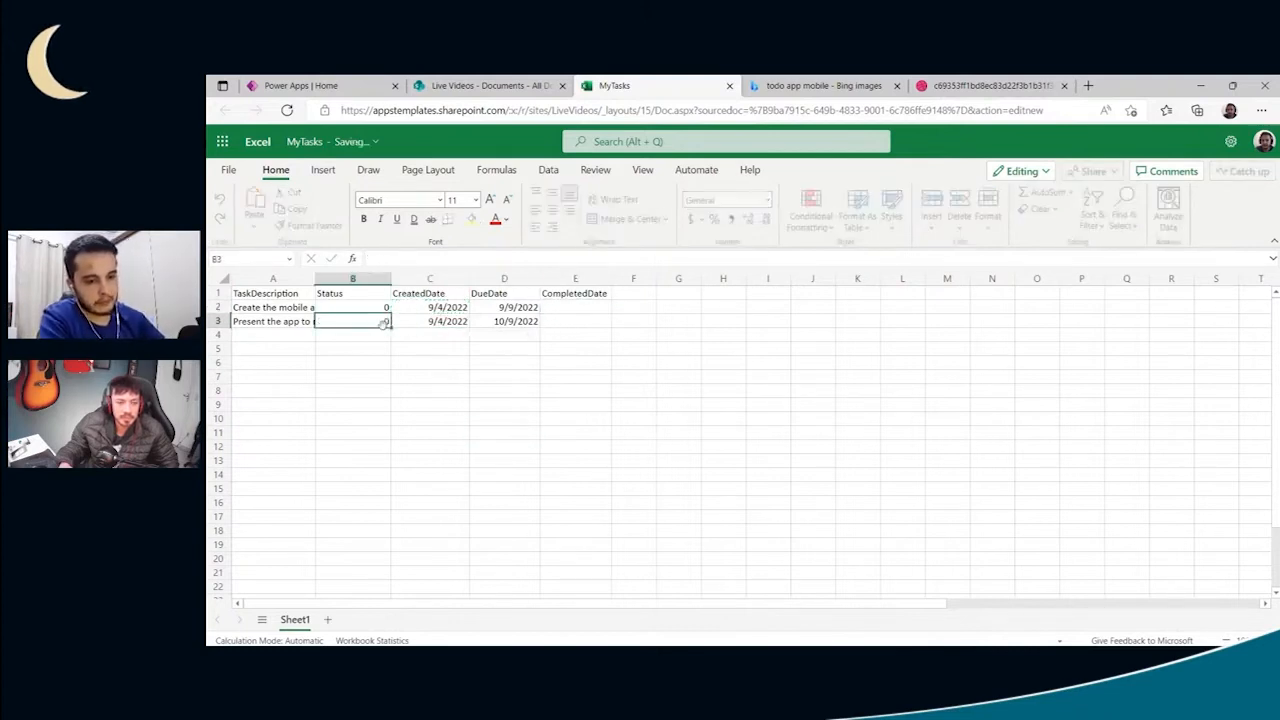
text(0)
key(Return)
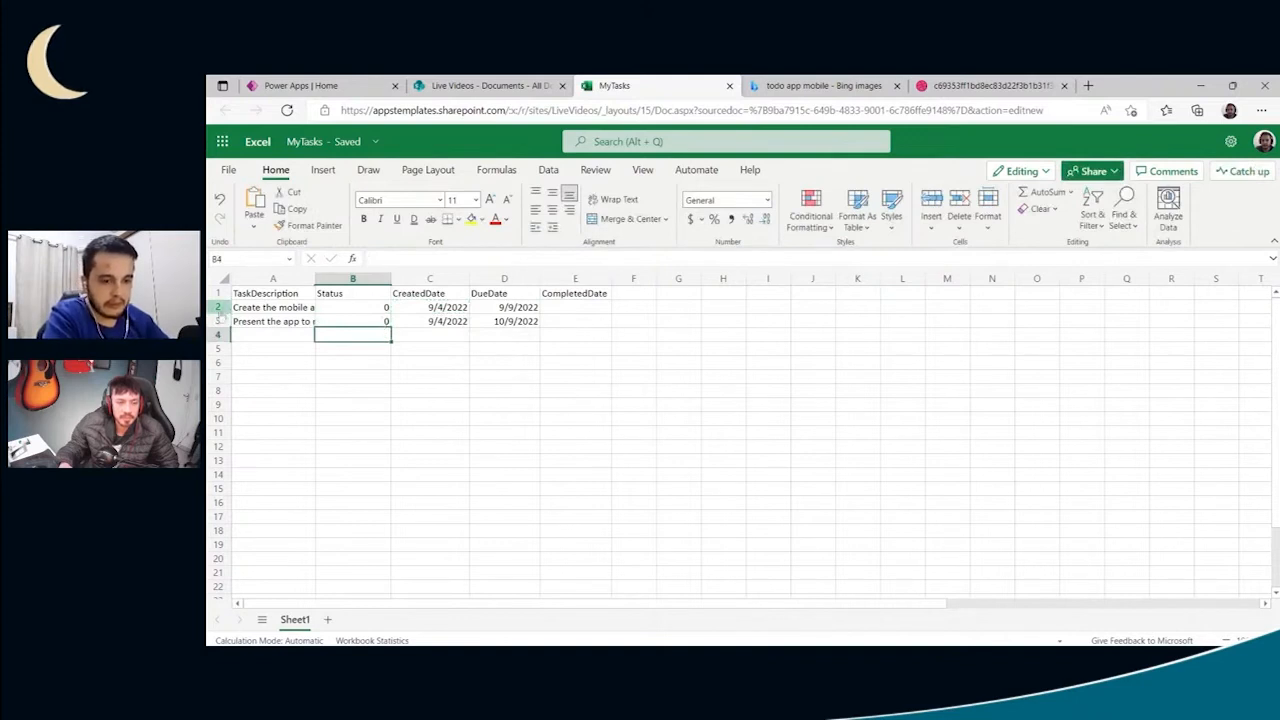
- Insert a row directly below the headers and enter the task "Plan the app" with Status 1
click(218, 307)
right_click(218, 307)
click(261, 298)
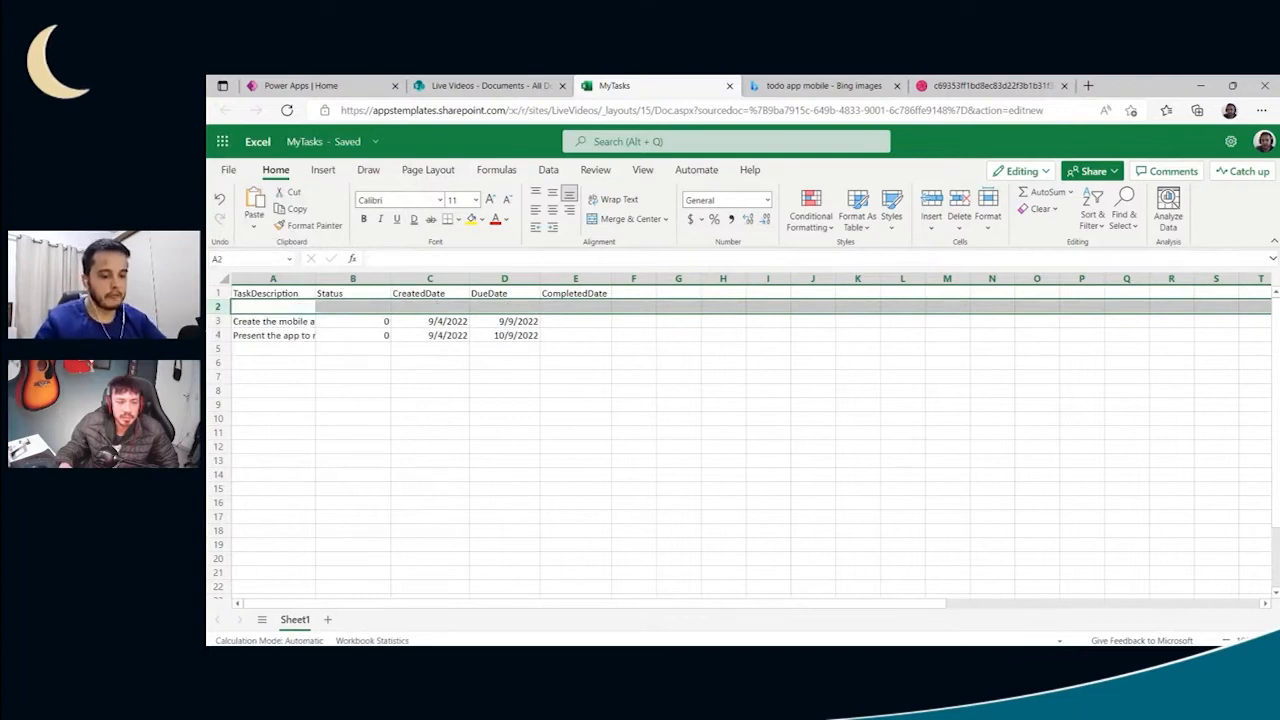
text(Plan the app)
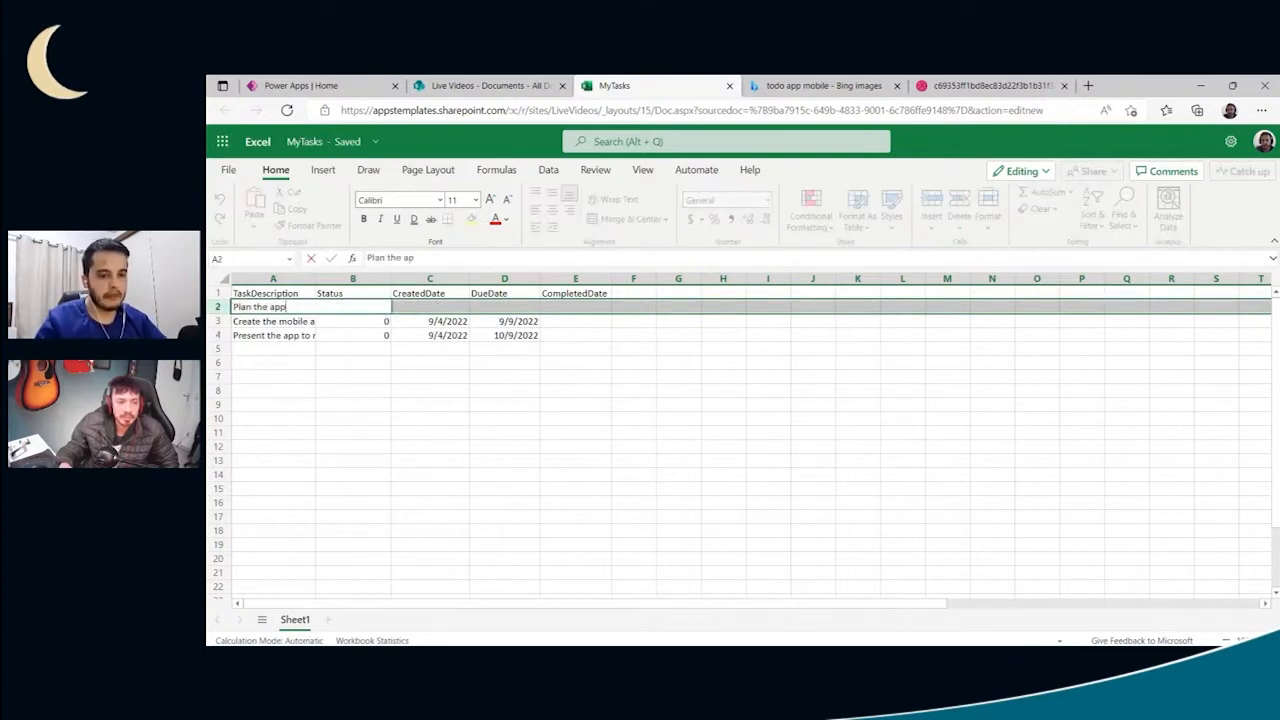
key(Tab)
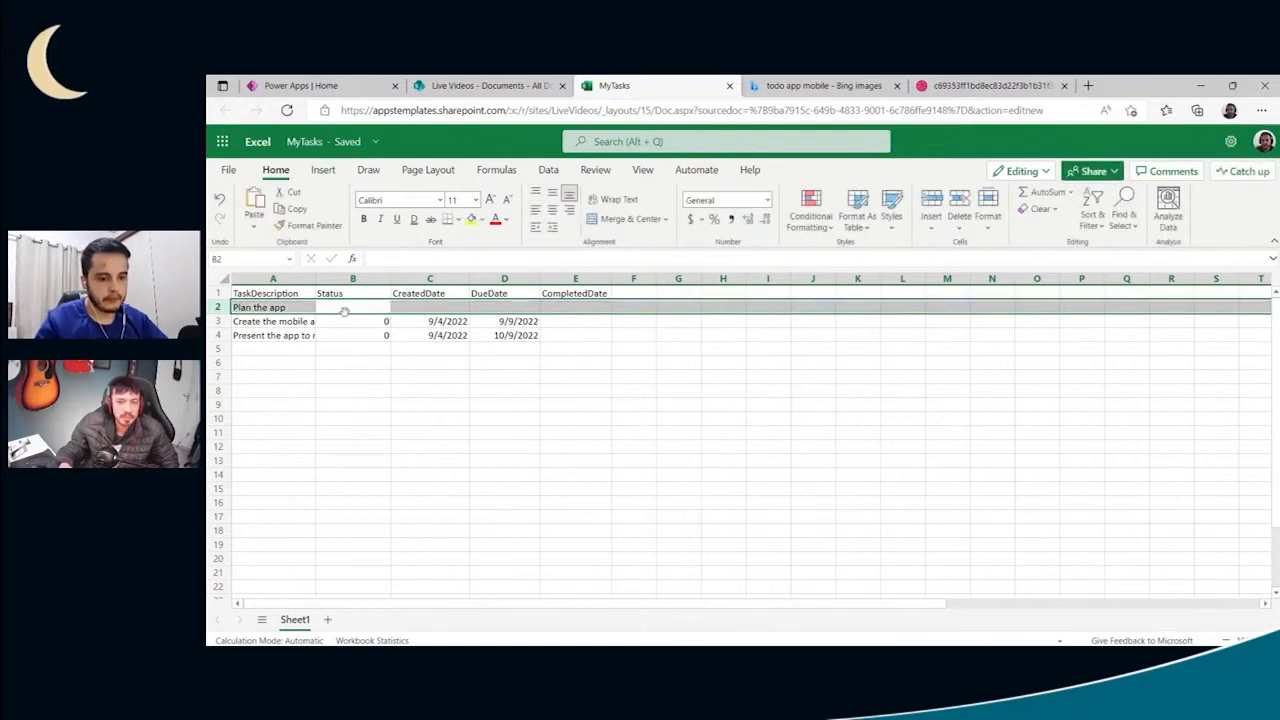
text(1)
- Copy the date 9/4/2022 from C3 into the CreatedDate, DueDate and CompletedDate of the "Plan the app" task
click(397, 321)
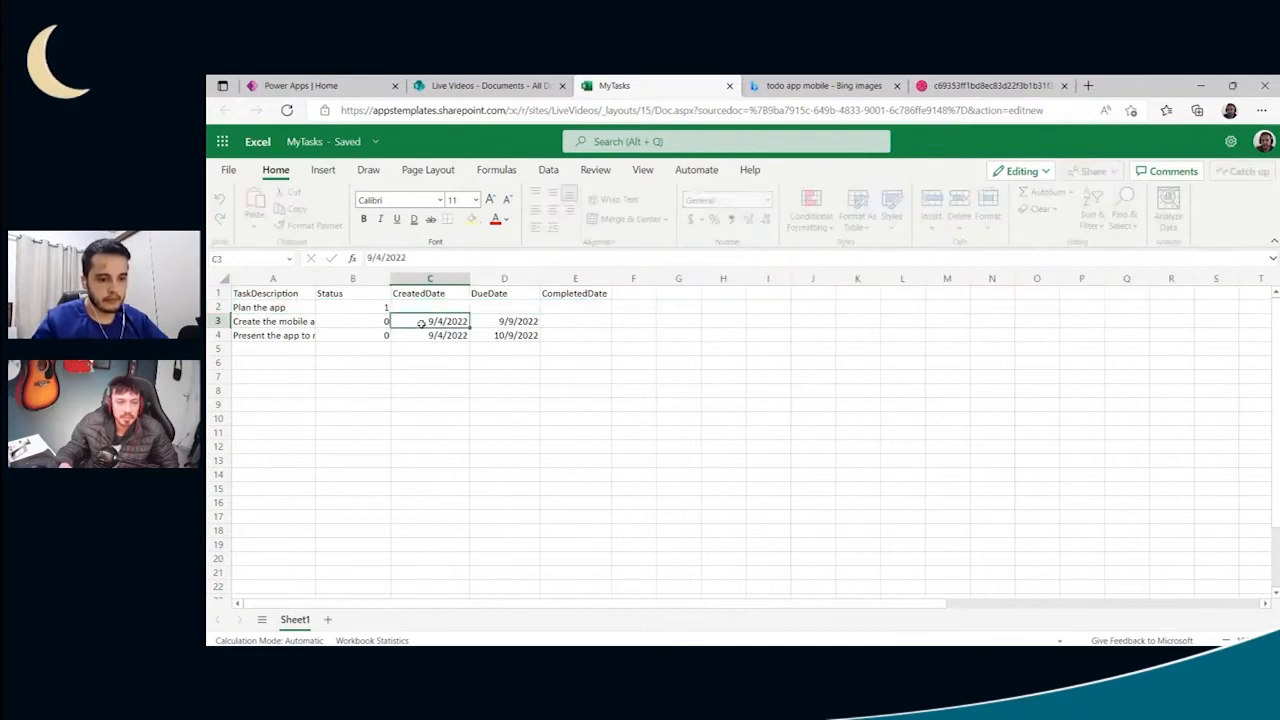
key(ctrl+c)
click(440, 308)
key(ctrl+v)
click(486, 308)
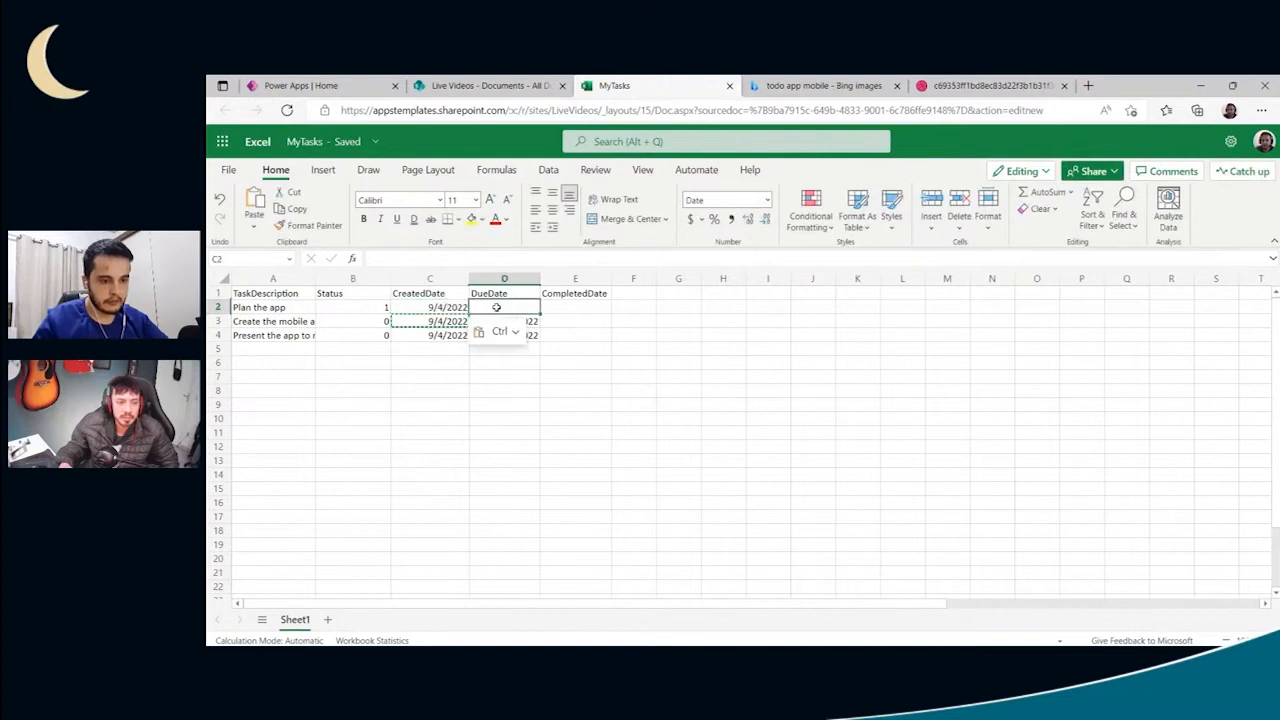
key(ctrl+v)
click(562, 312)
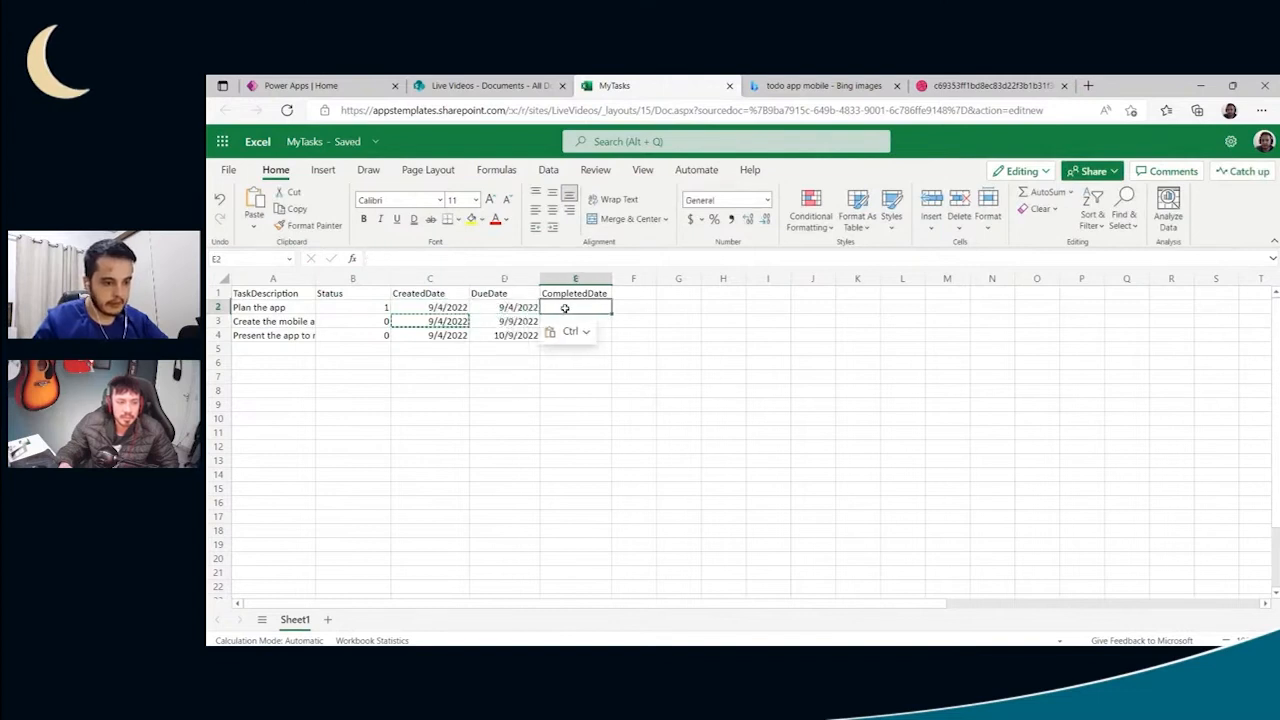
key(ctrl+v)
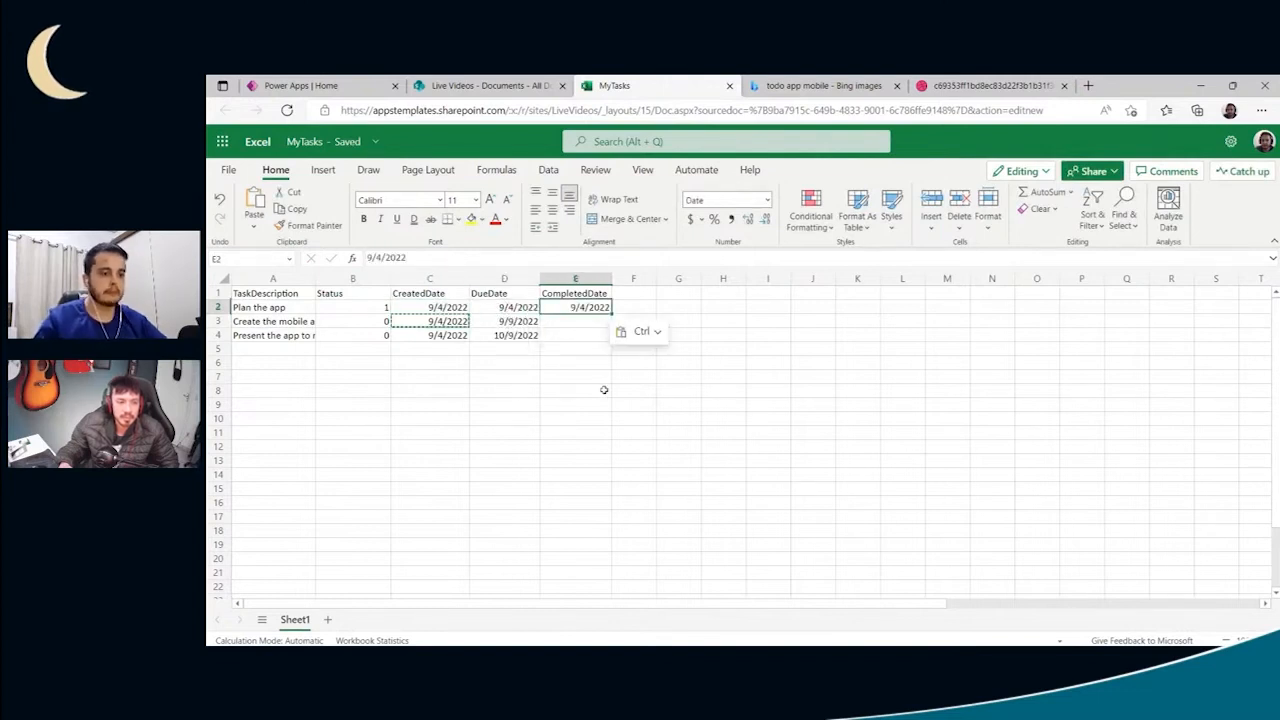
click(606, 382)
- Change the CreatedDate of the "Plan the app" task to 9/3/2022
click(440, 308)
double_click(440, 308)
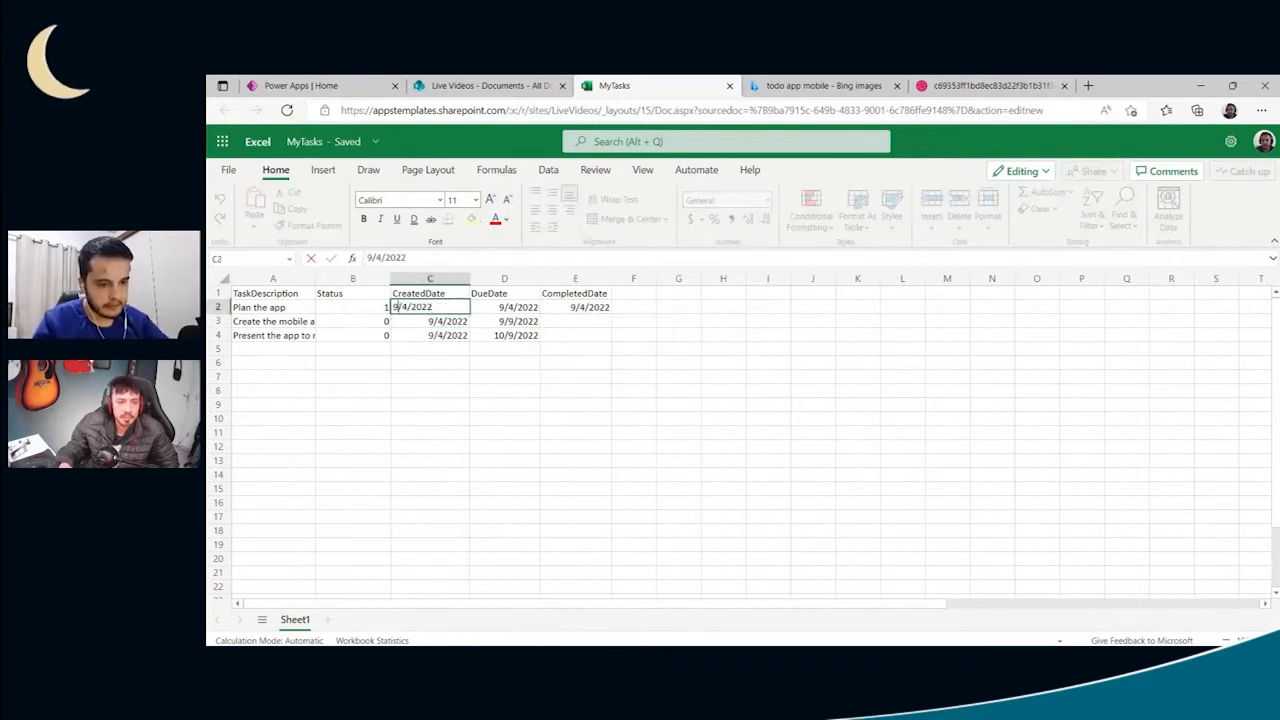
key(BackSpace)
text(3)
key(Return)
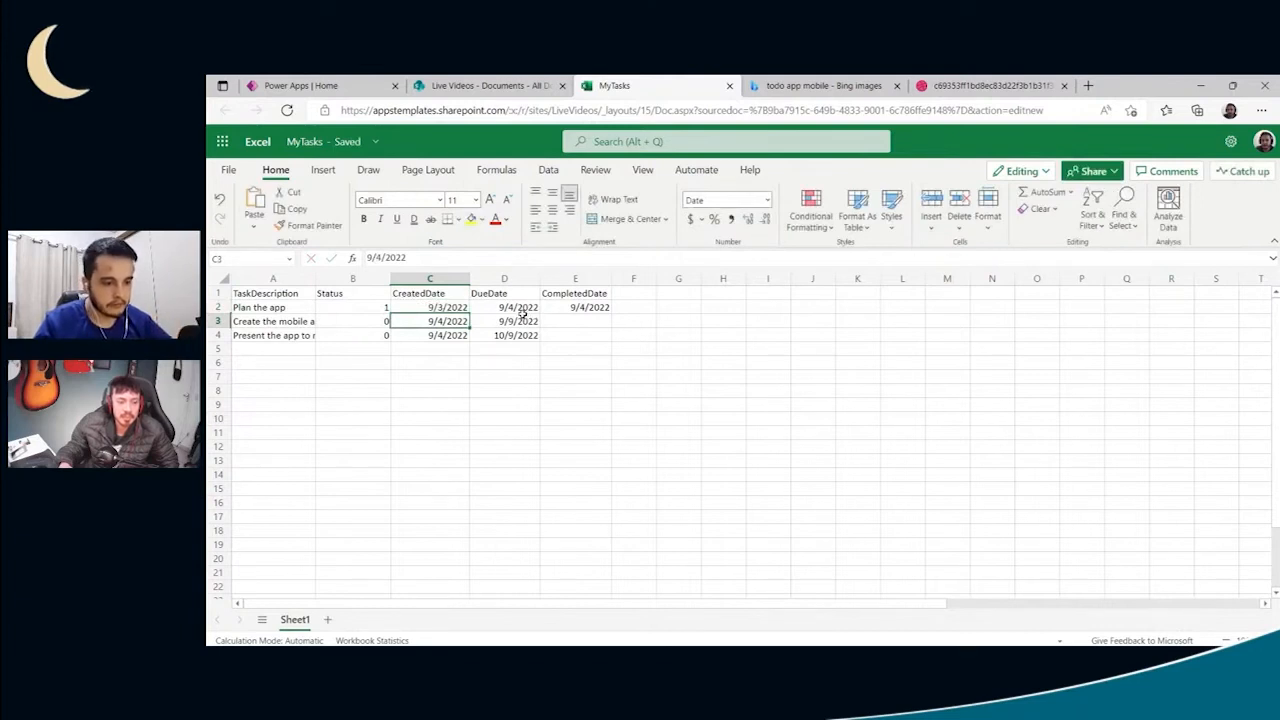
click(598, 336)
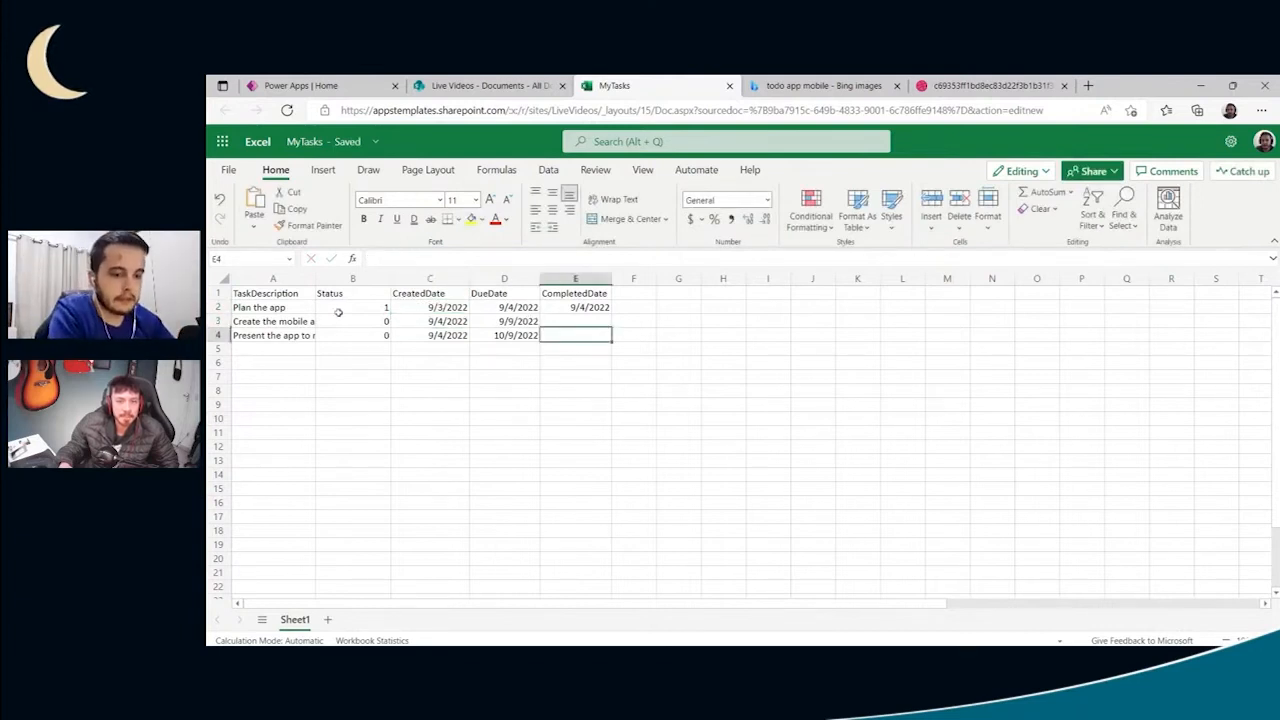
- Format the range A1:E4 as a table with headers, using a blue style from the Light group
drag(262, 293, 567, 344)
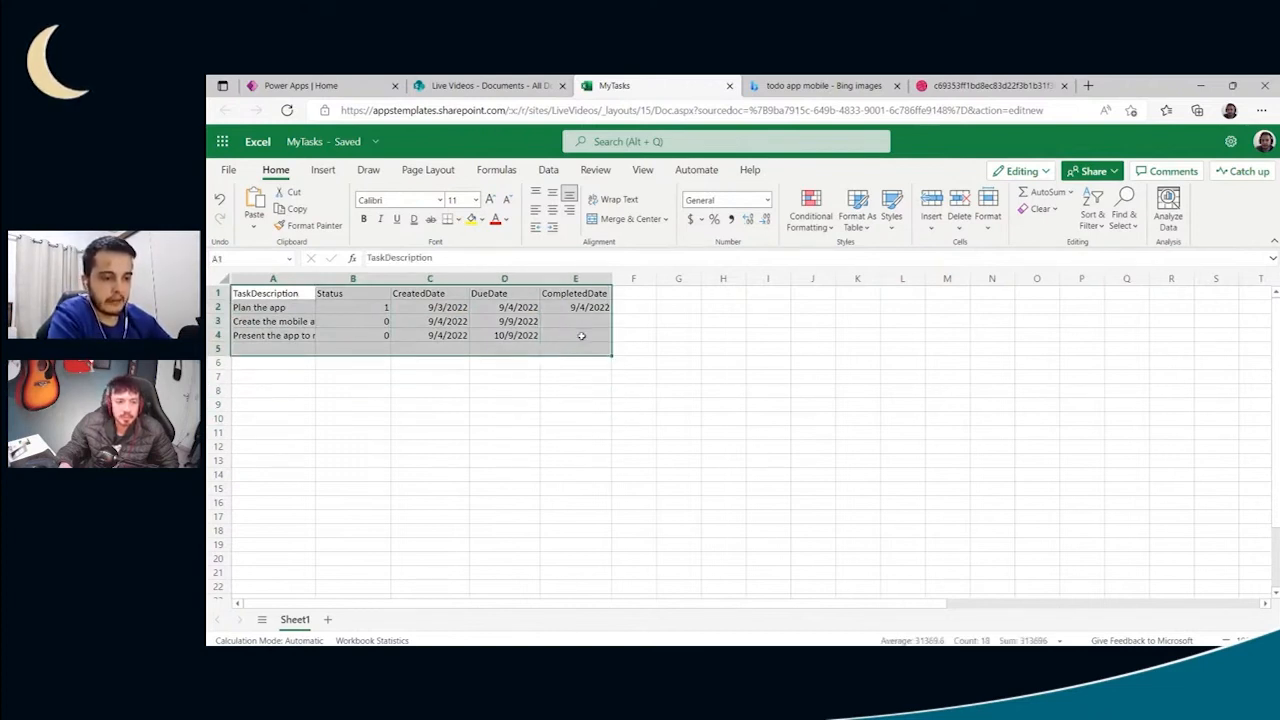
click(512, 436)
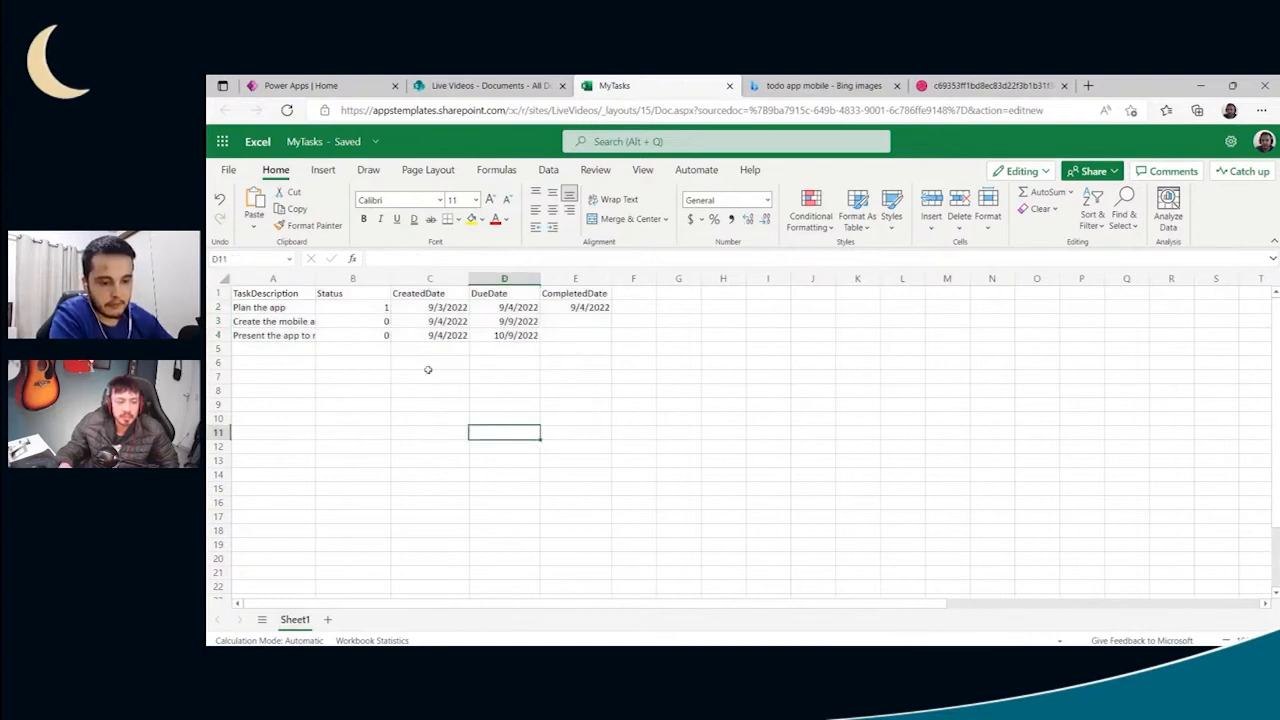
click(369, 324)
drag(279, 291, 541, 331)
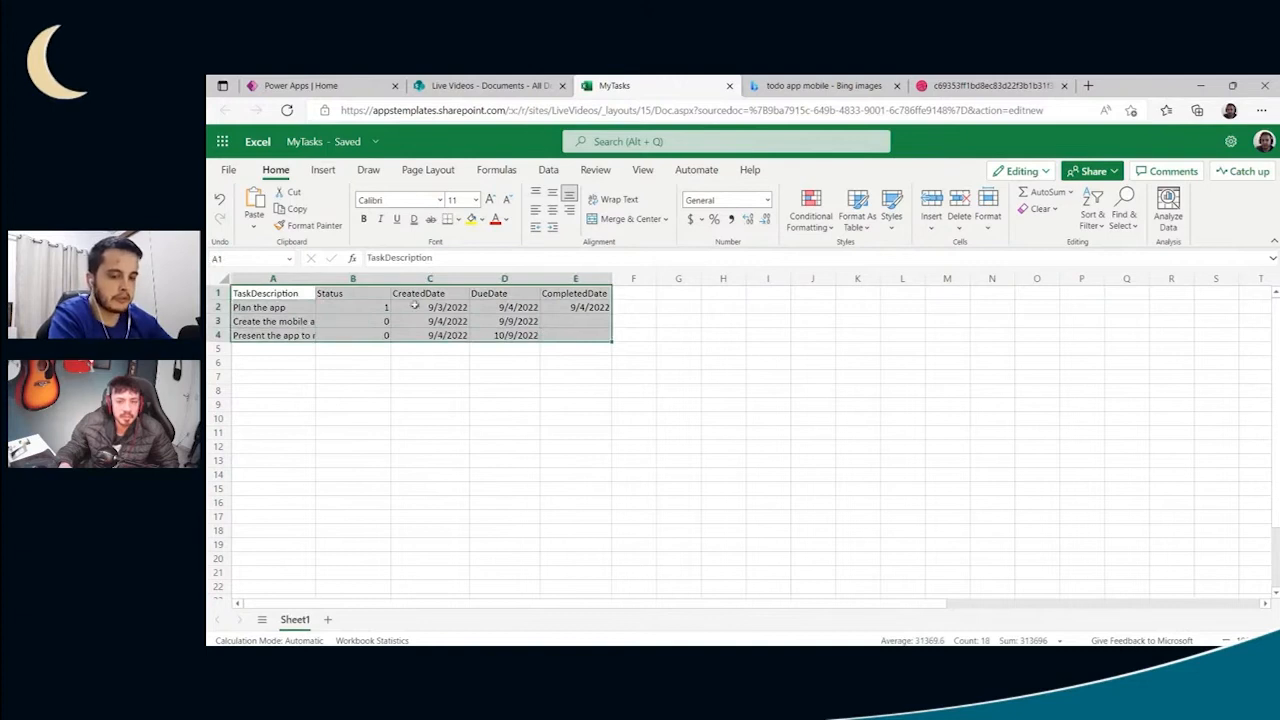
click(859, 218)
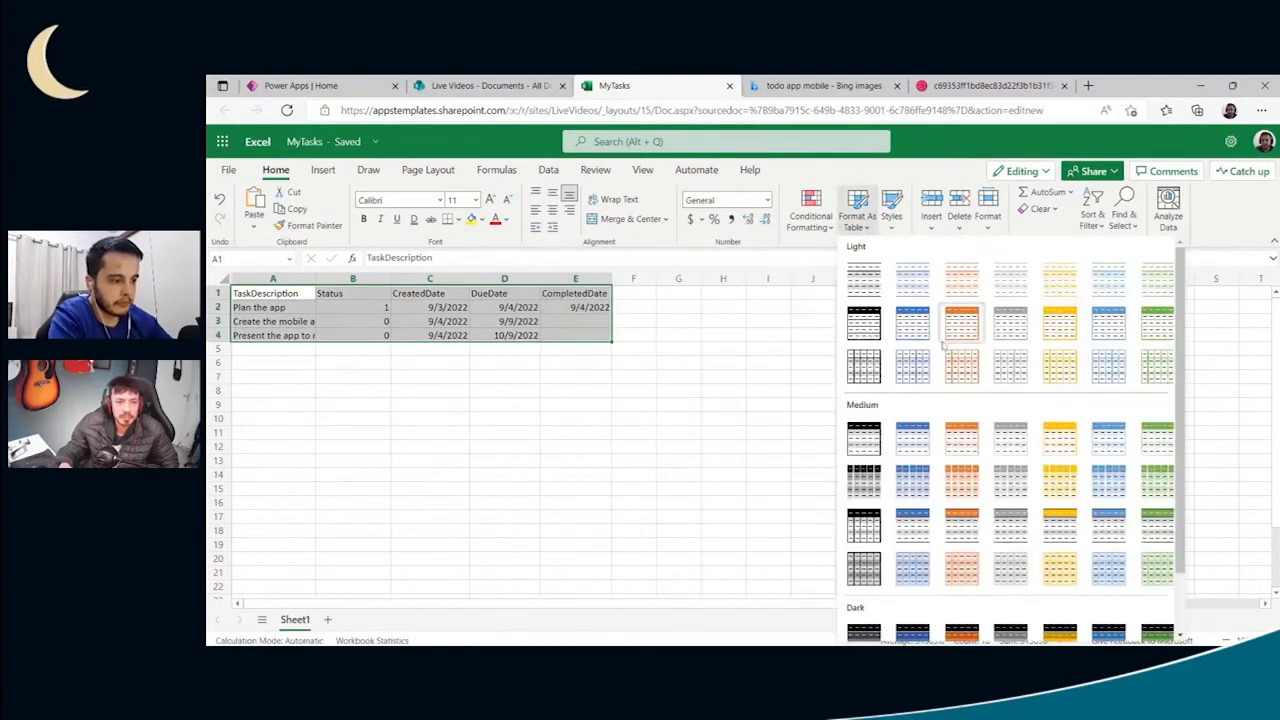
click(926, 280)
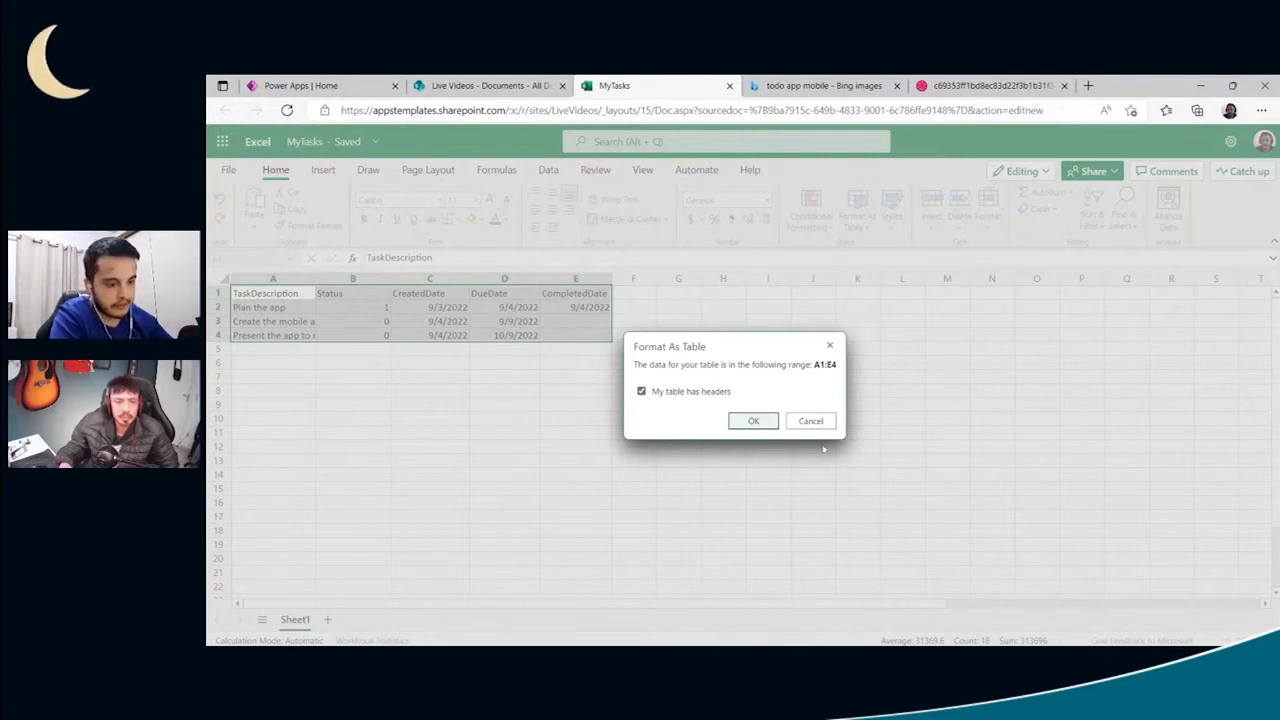
click(760, 422)
click(705, 418)
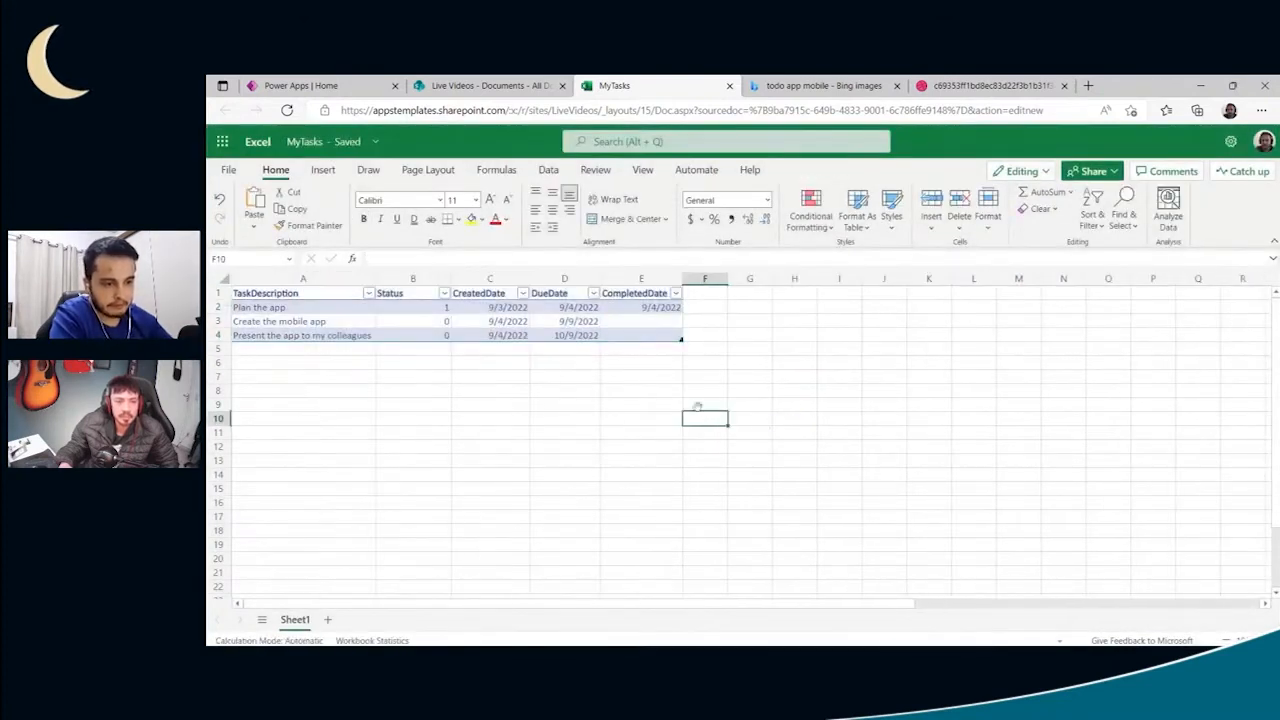
- Rename the table holding the sample tasks to TasksTable
click(311, 318)
click(313, 304)
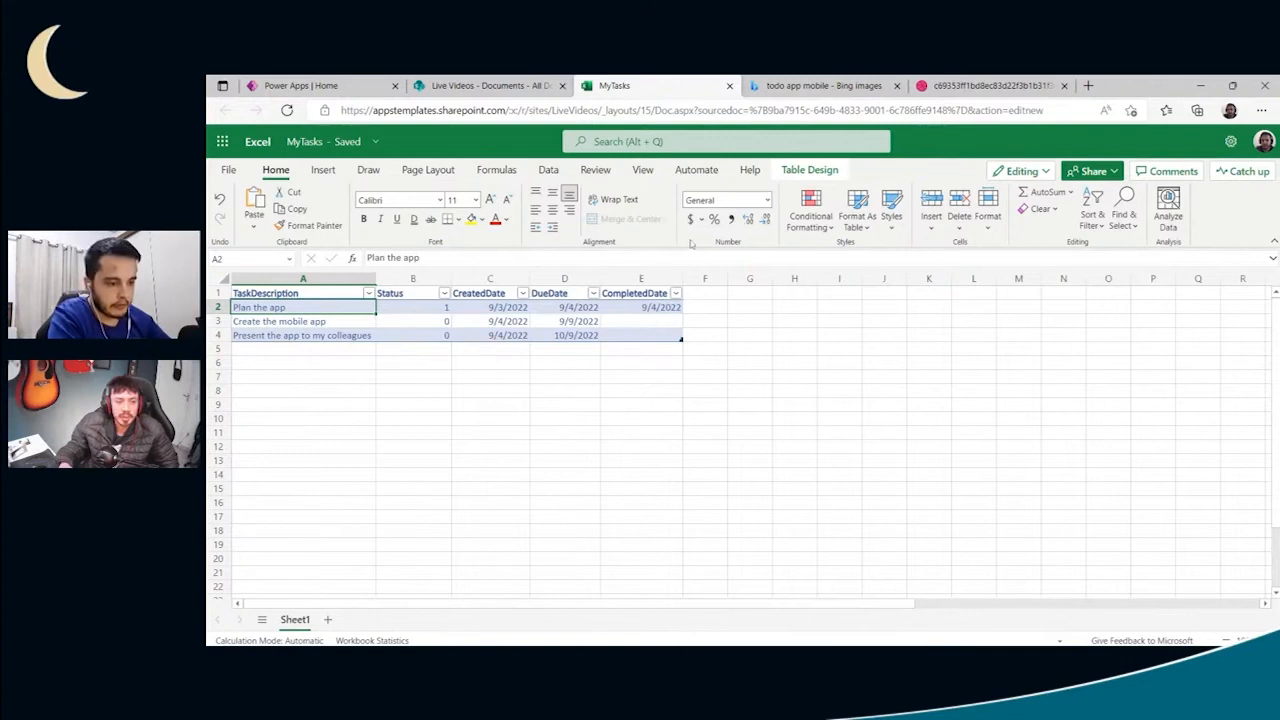
click(805, 171)
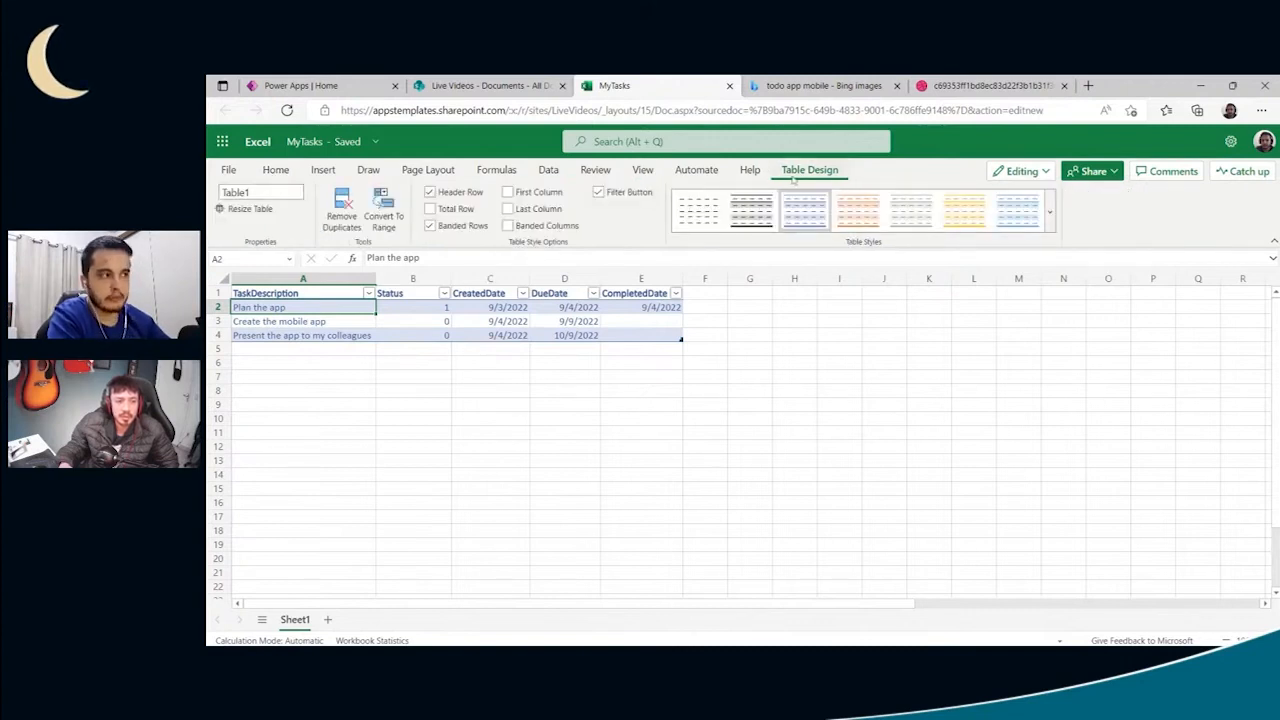
click(250, 192)
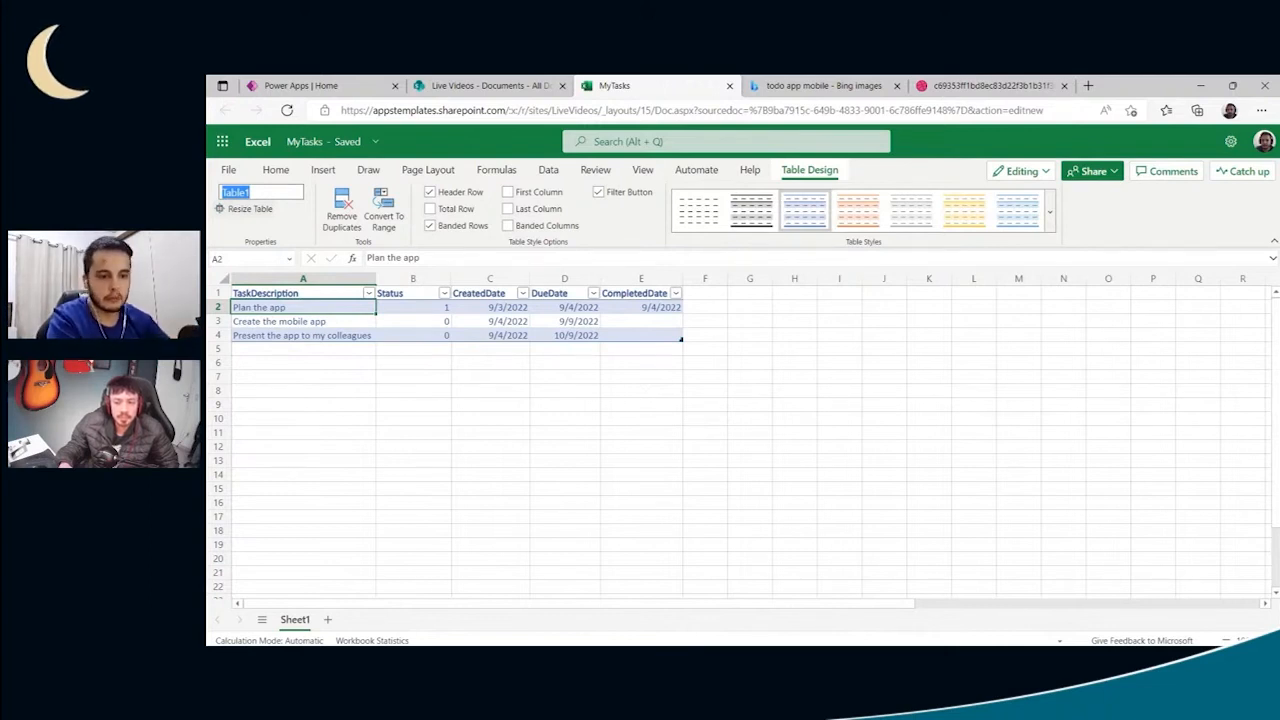
text(TasksT)
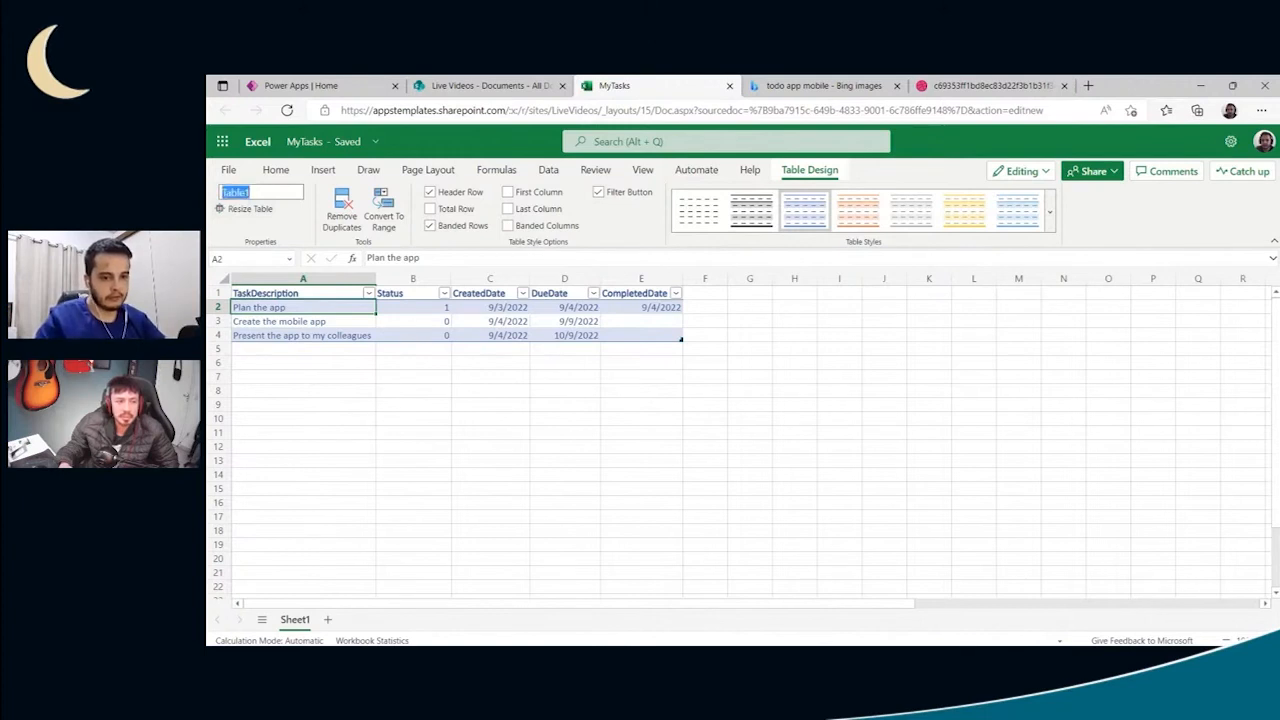
text(able)
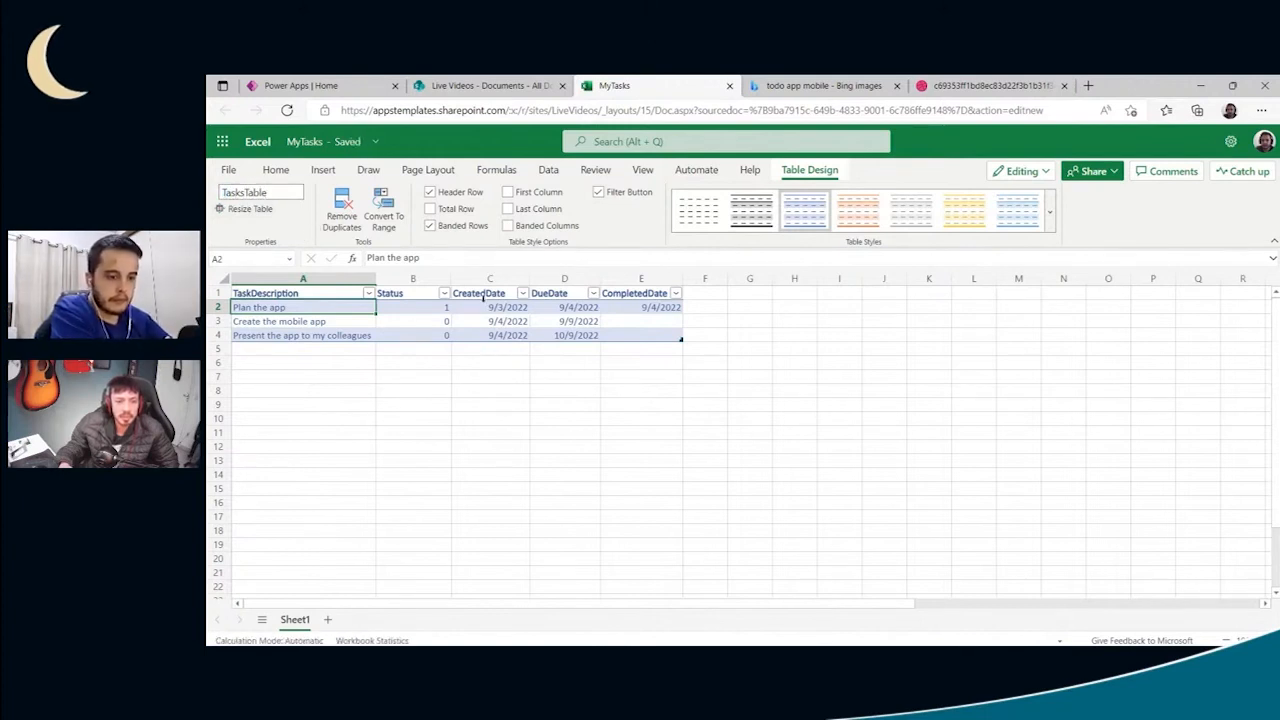
click(580, 374)
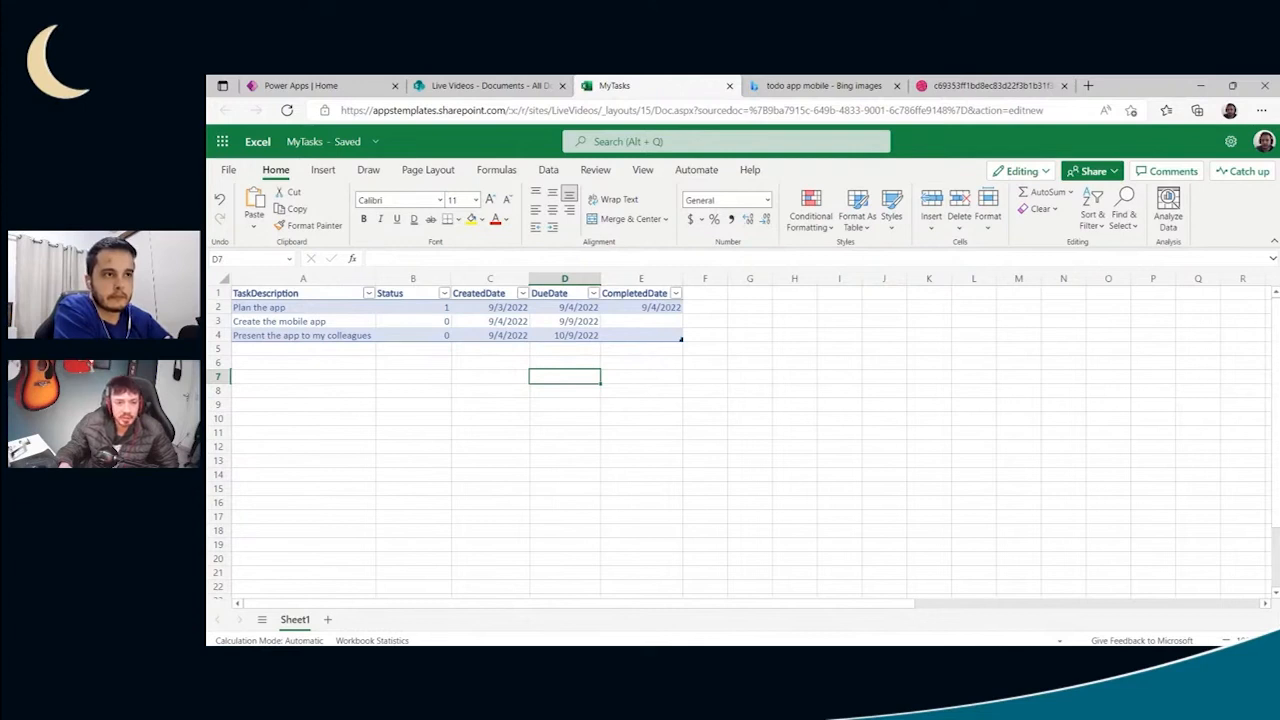
click(567, 334)
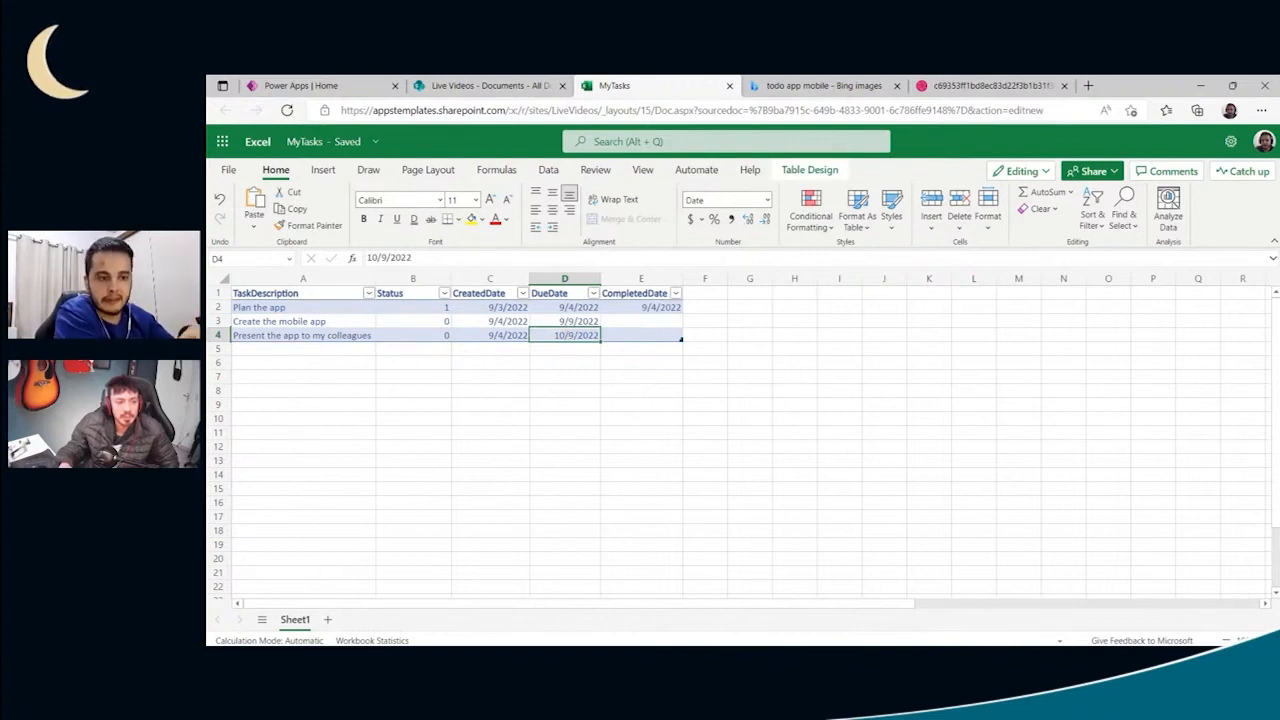
click(418, 337)
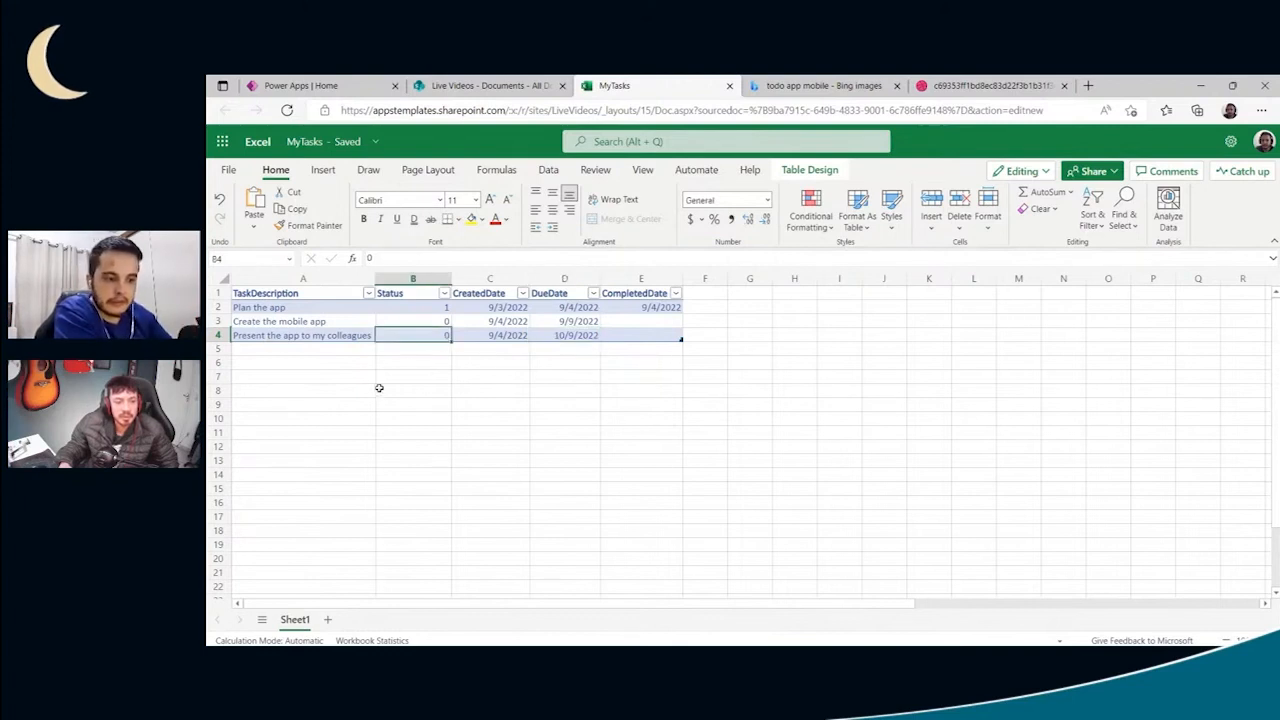
click(327, 360)
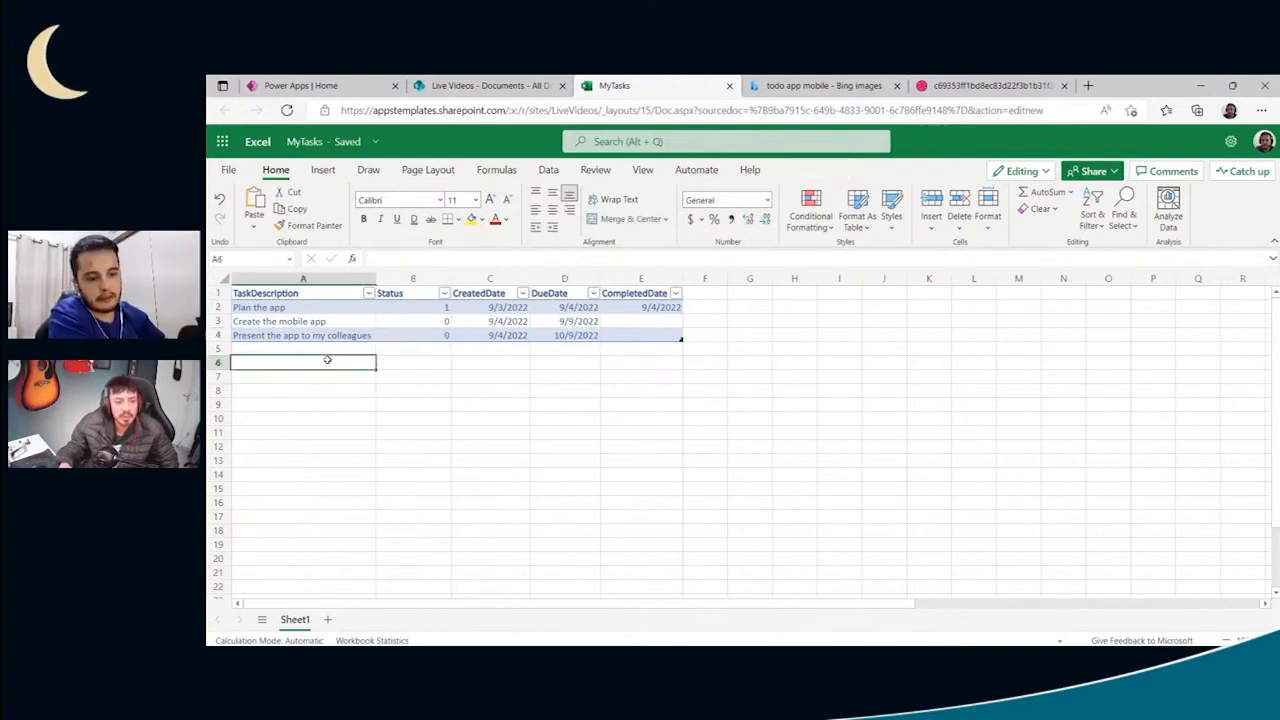
click(224, 348)
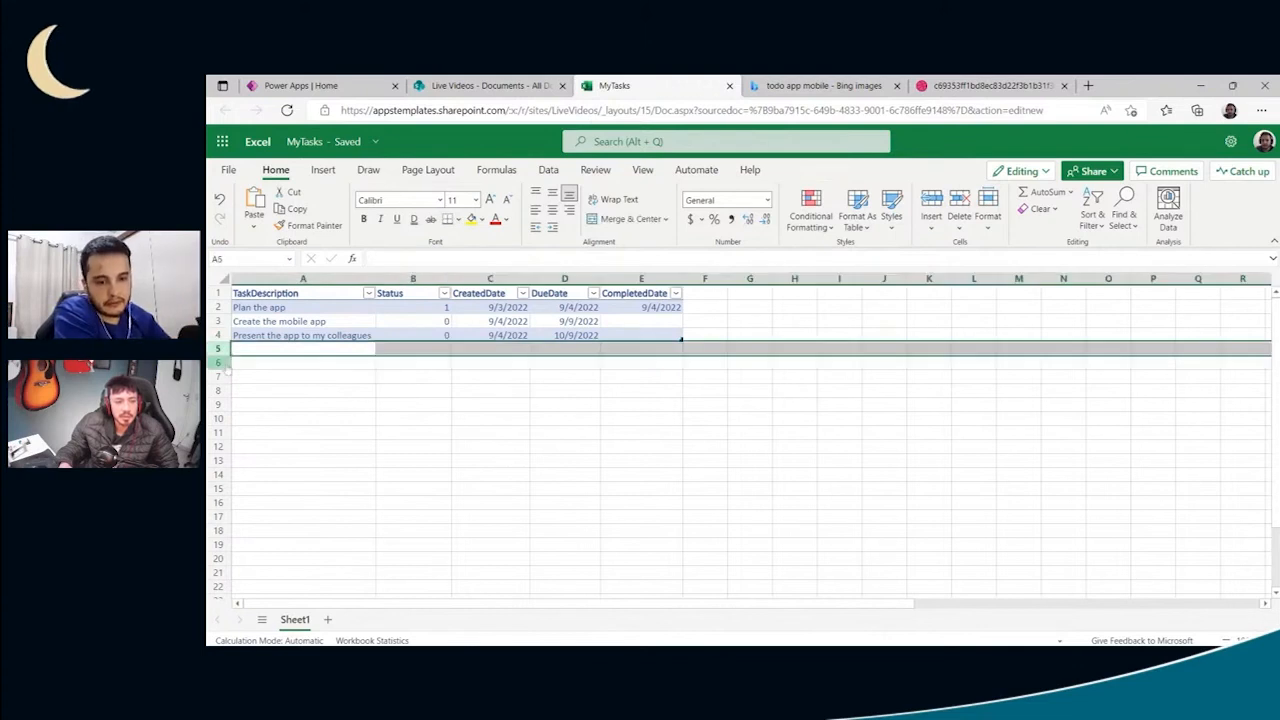
click(285, 377)
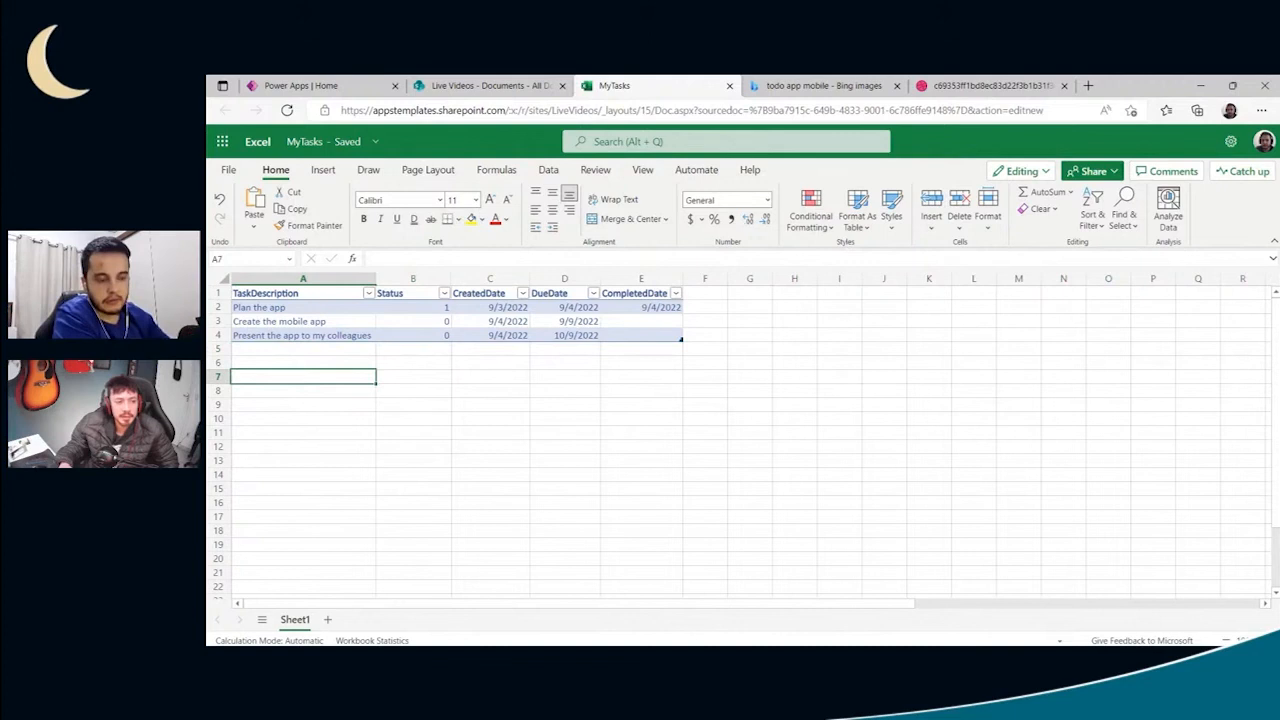
click(335, 344)
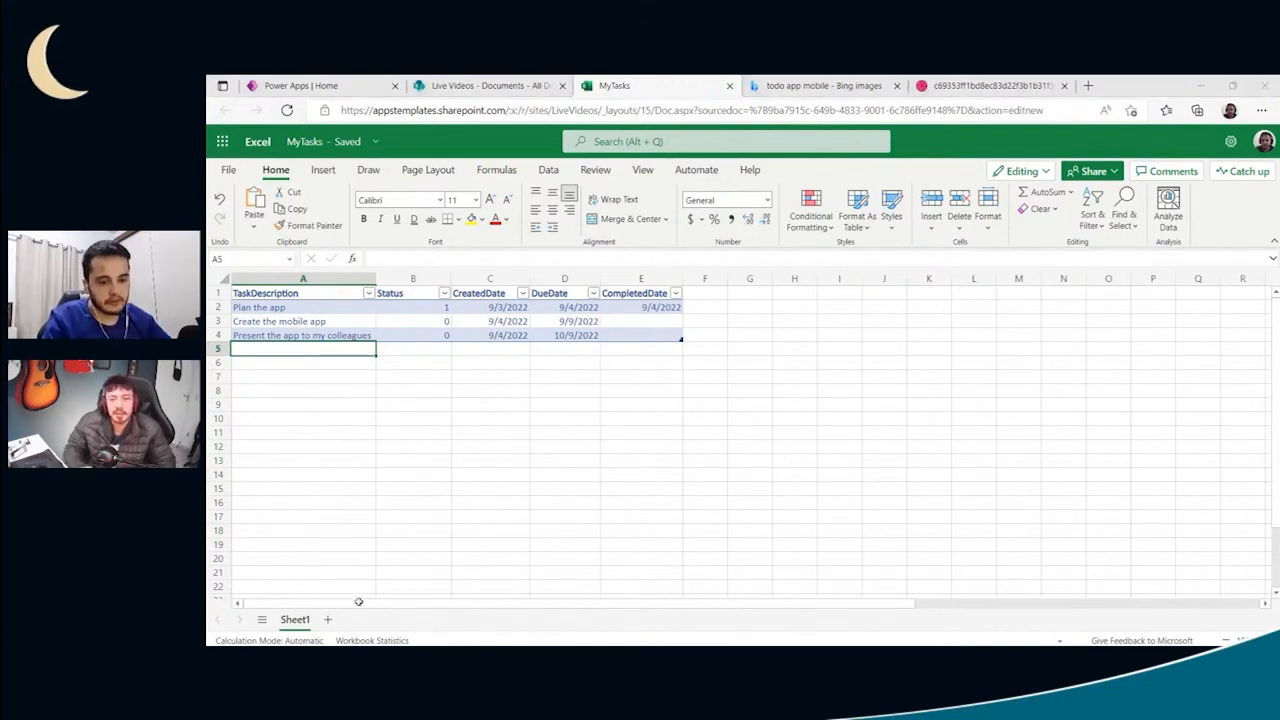
- Add a second sheet with the headers Data and Date in A1:B1 and the placeholder text "fdaskljfads" and "fdasfads" below them
click(327, 619)
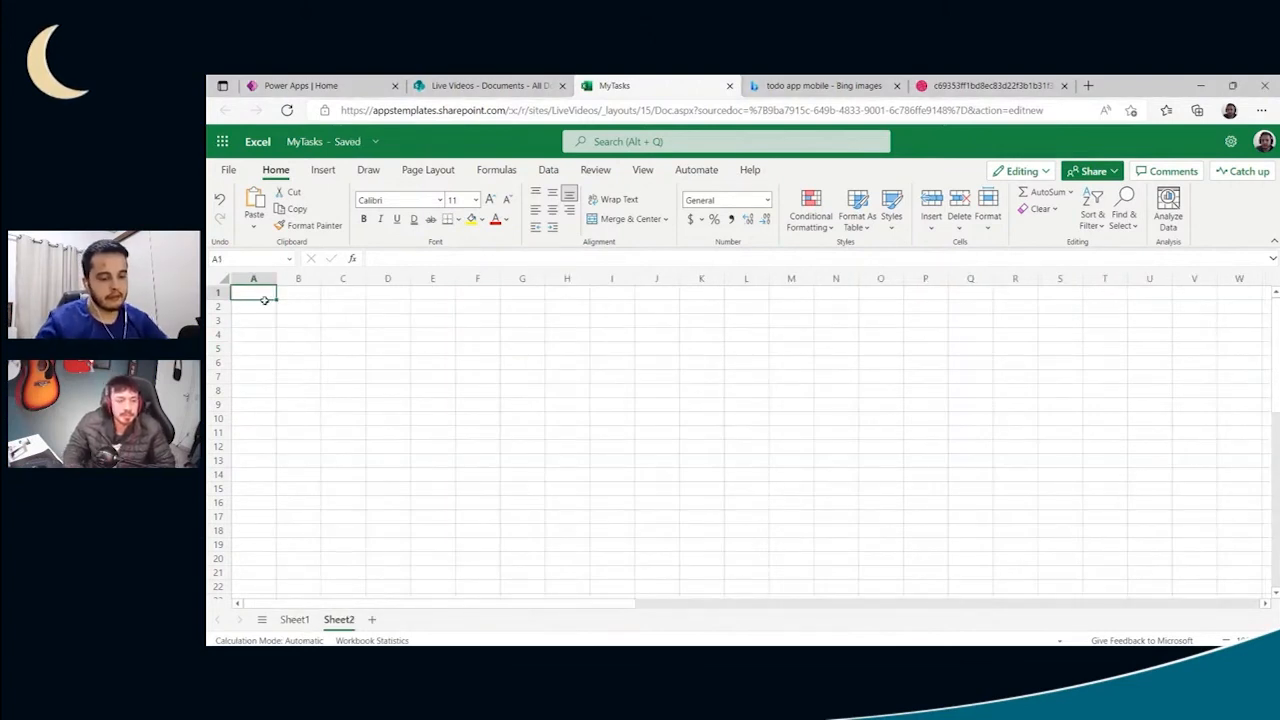
text(Date)
key(Tab)
text(Date)
key(Return)
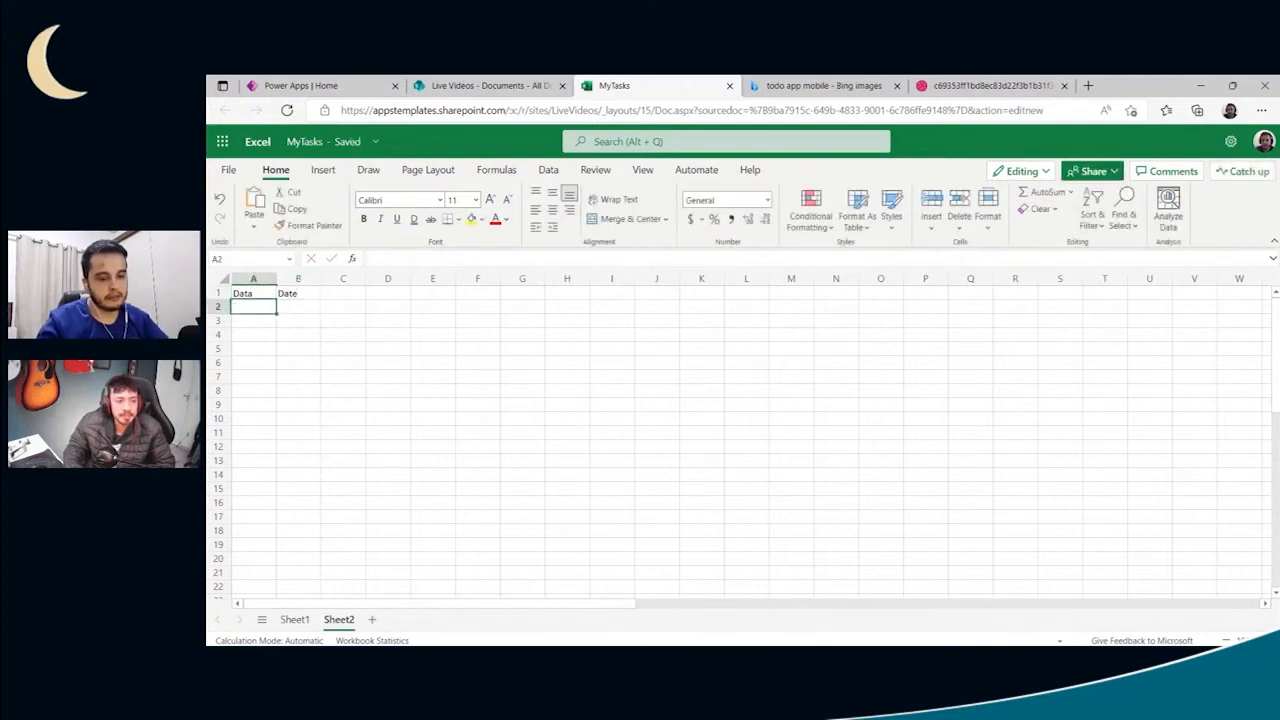
text(fdaskljfads)
key(Tab)
text(fdasfads)
key(Return)
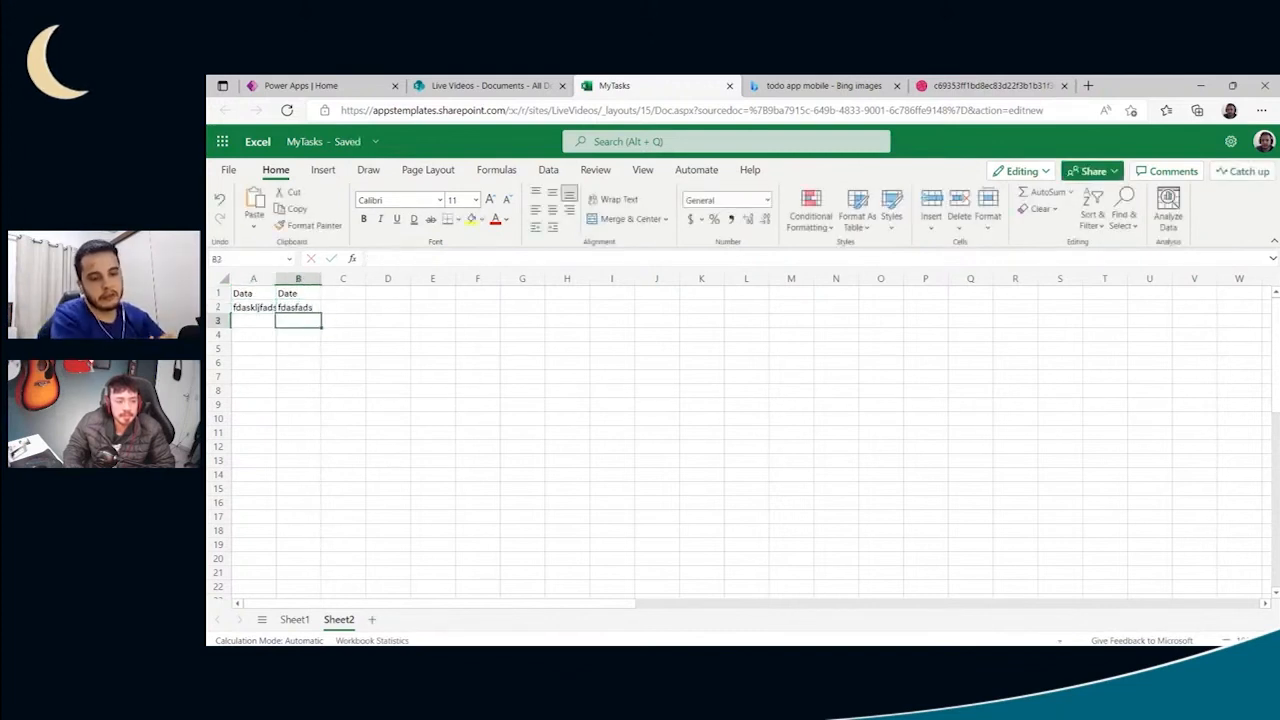
- Close the MyTasks workbook with Sheet1 active and select MyTasks.xlsx in the SharePoint Documents library
click(293, 619)
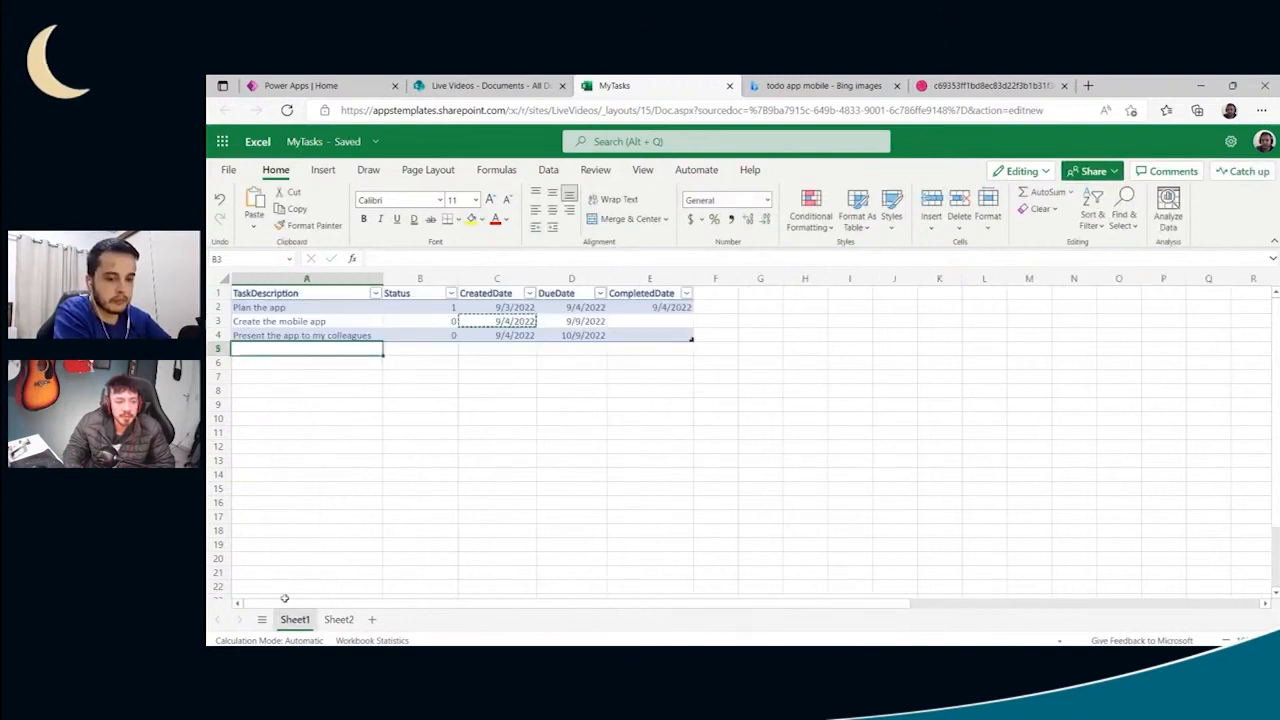
click(905, 409)
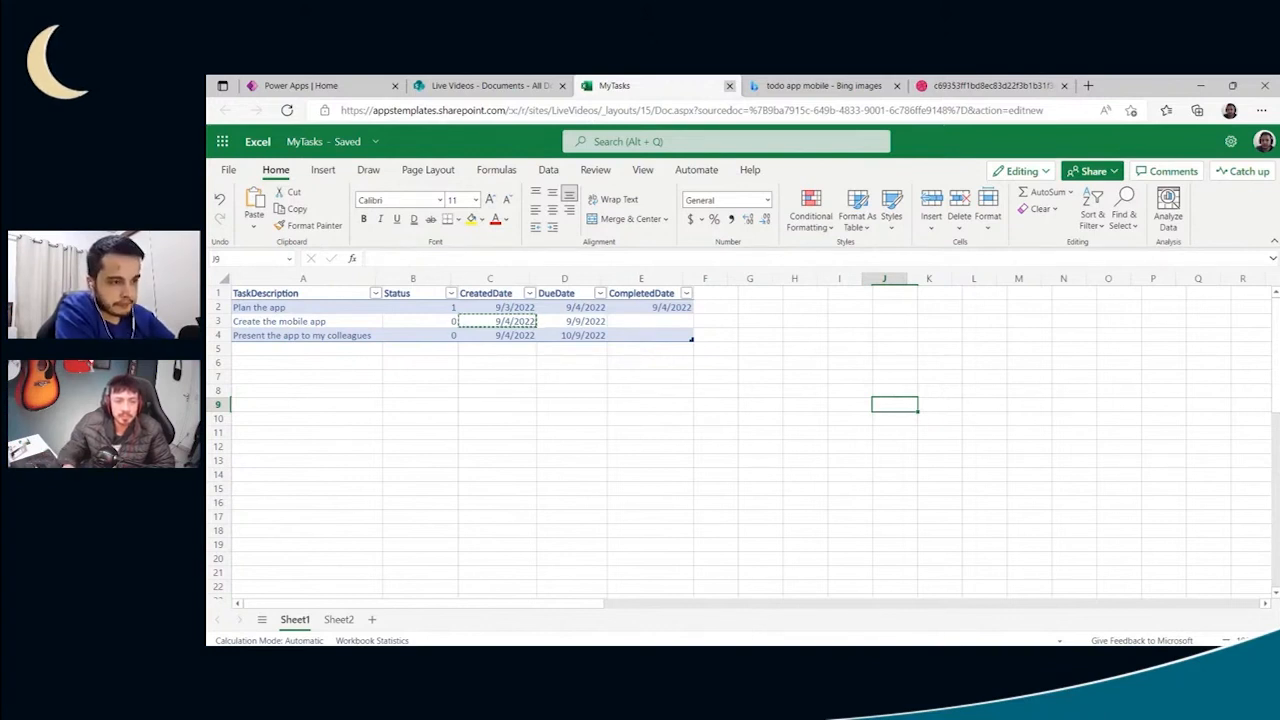
click(729, 85)
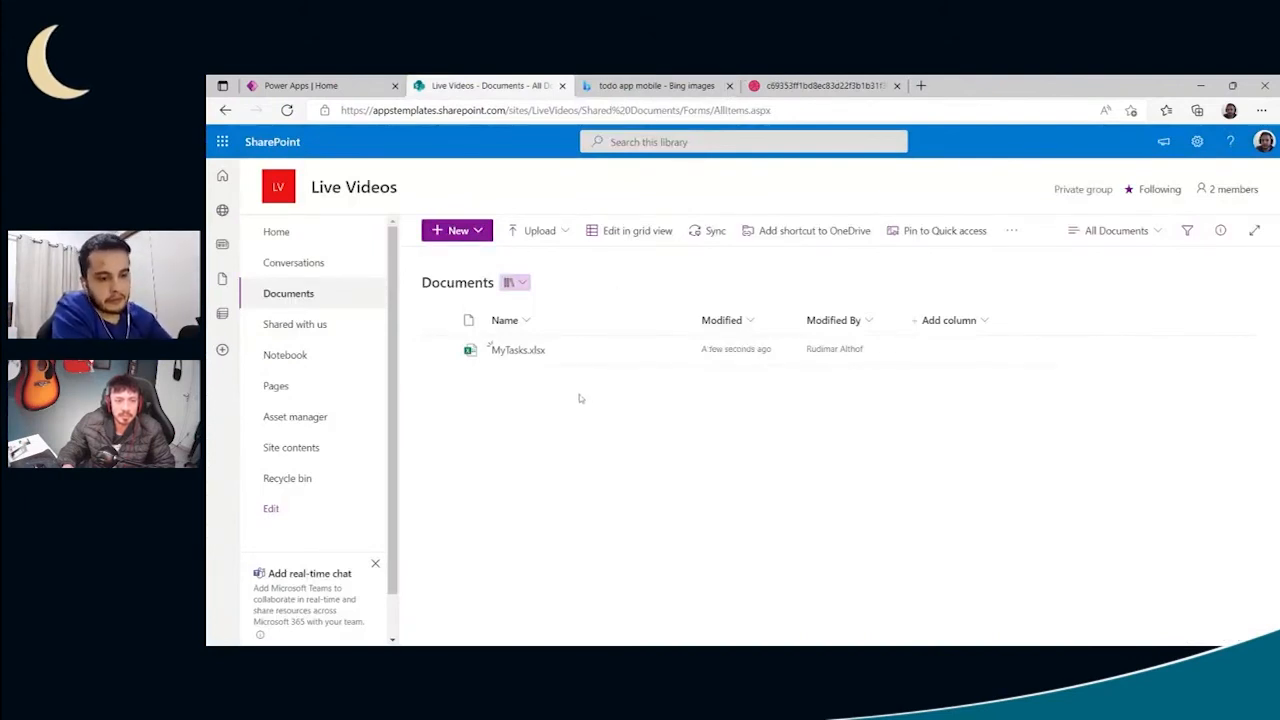
click(562, 360)
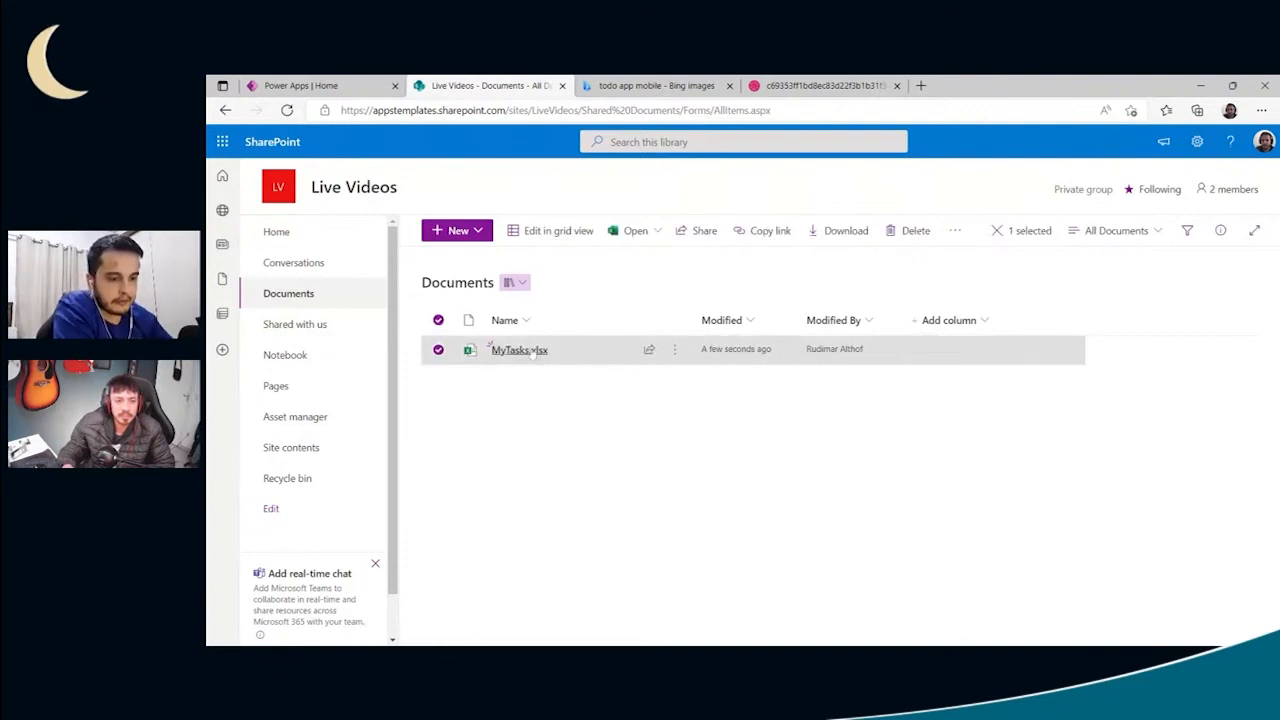
mouse_move(535, 352)
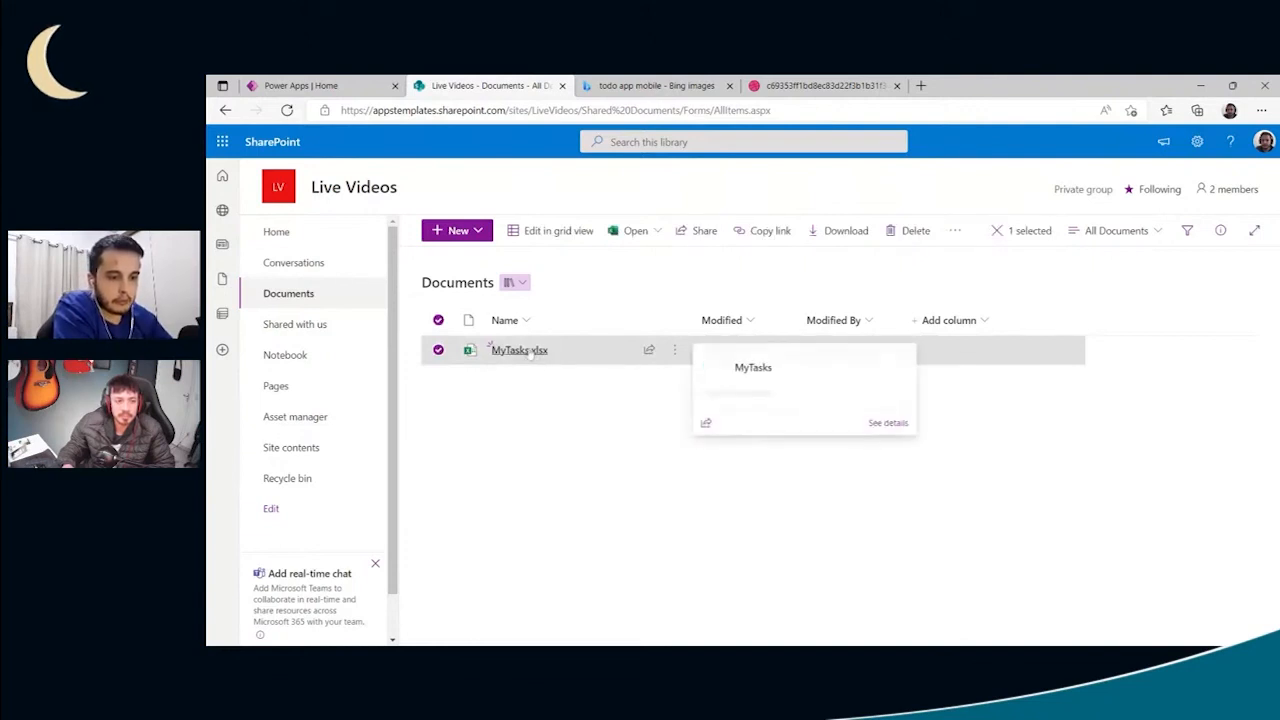
- Switch to Power Apps, reopen it in a new browser tab through the app launcher, and close the old Power Apps tab
click(355, 90)
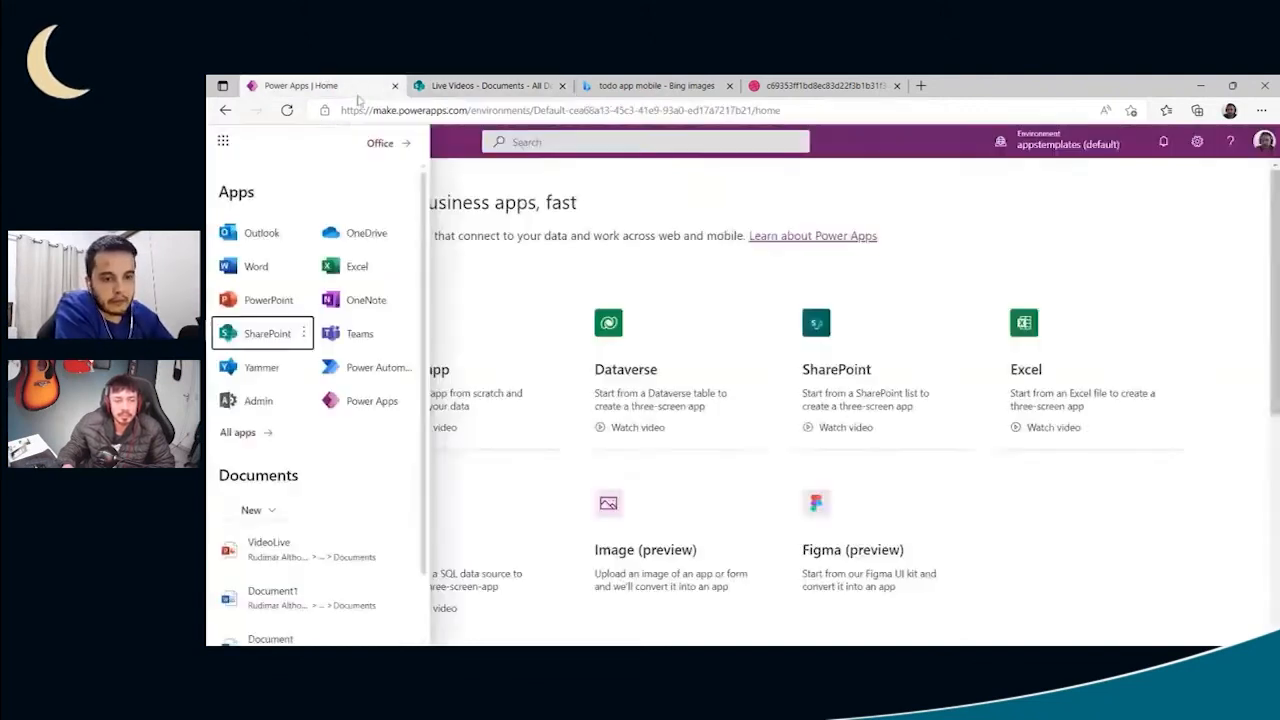
click(600, 186)
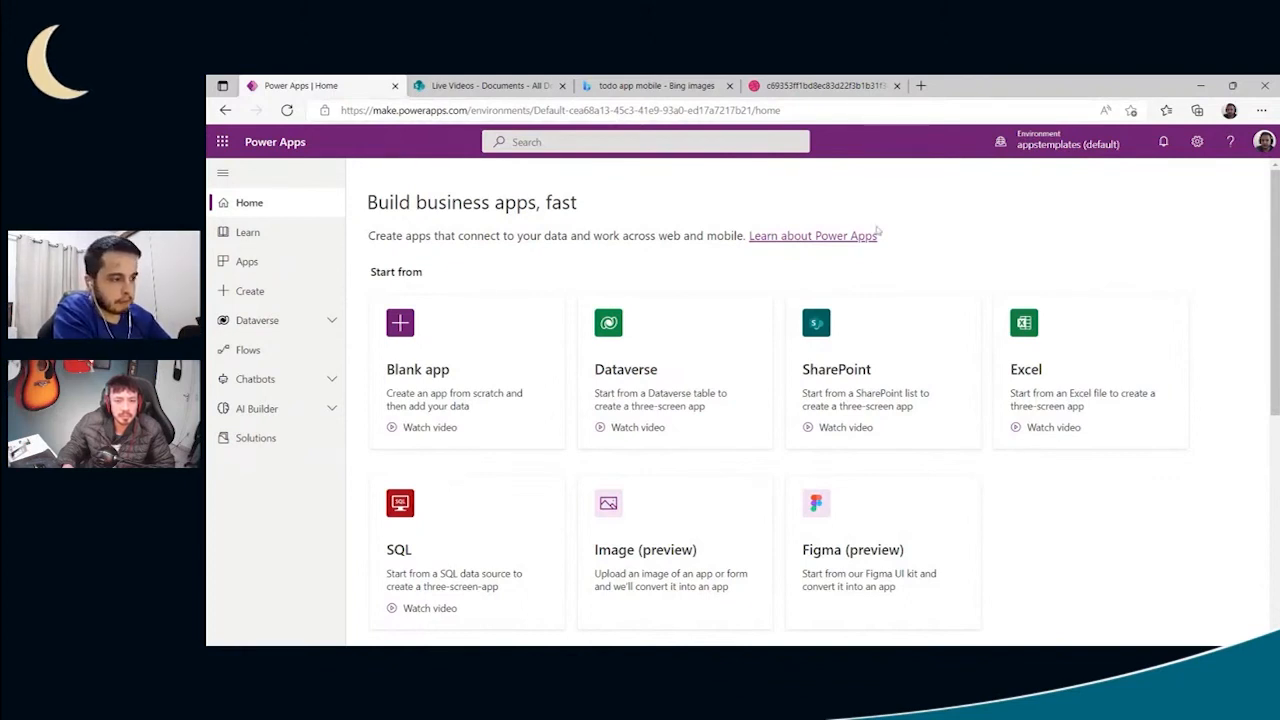
click(223, 142)
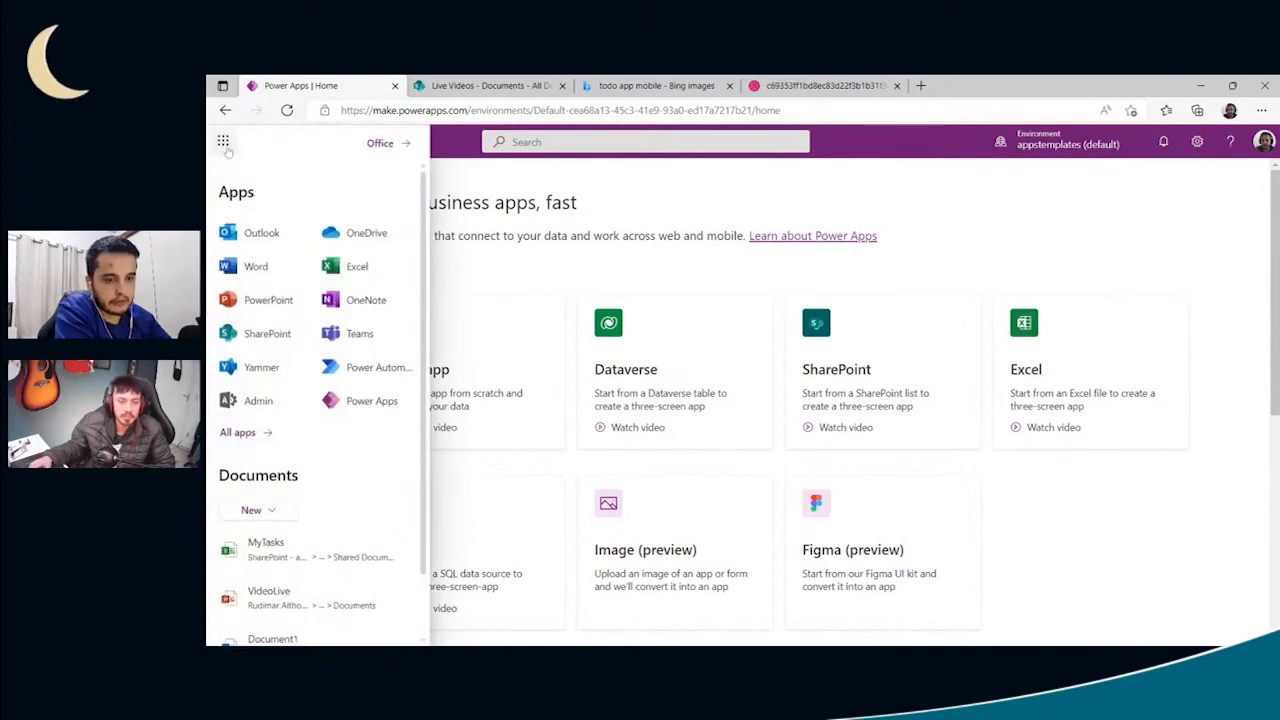
click(354, 404)
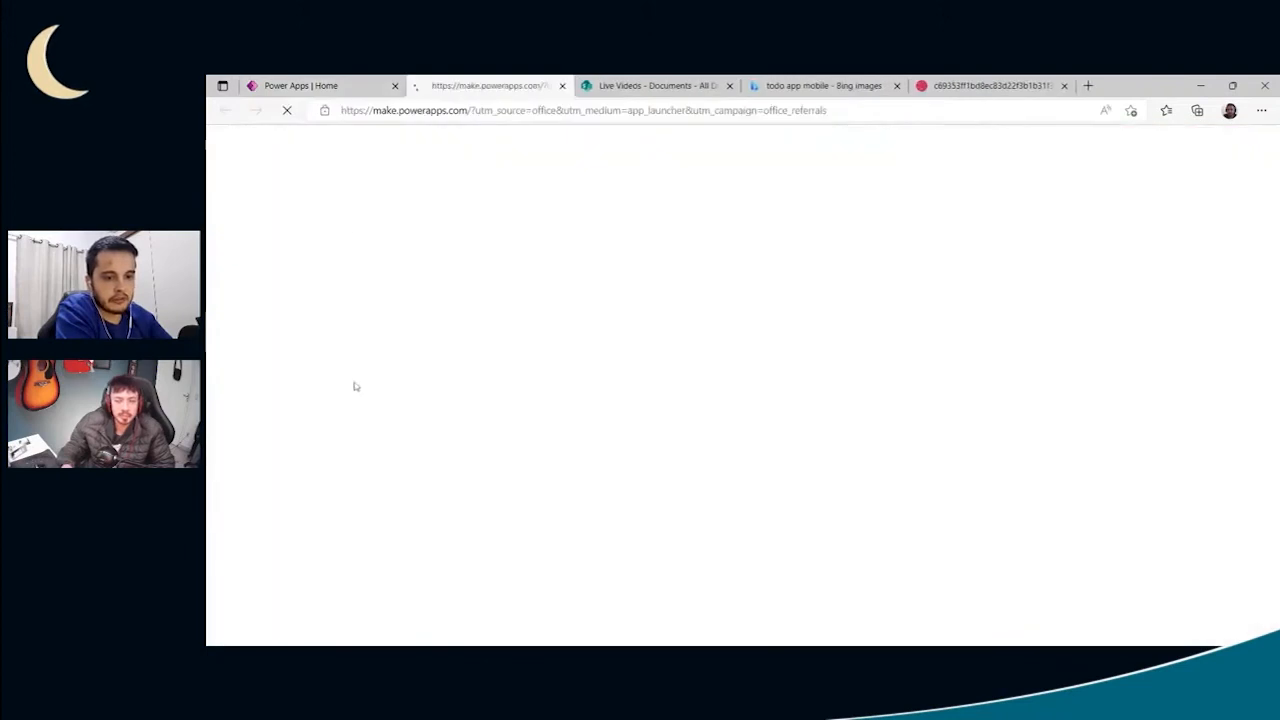
click(395, 86)
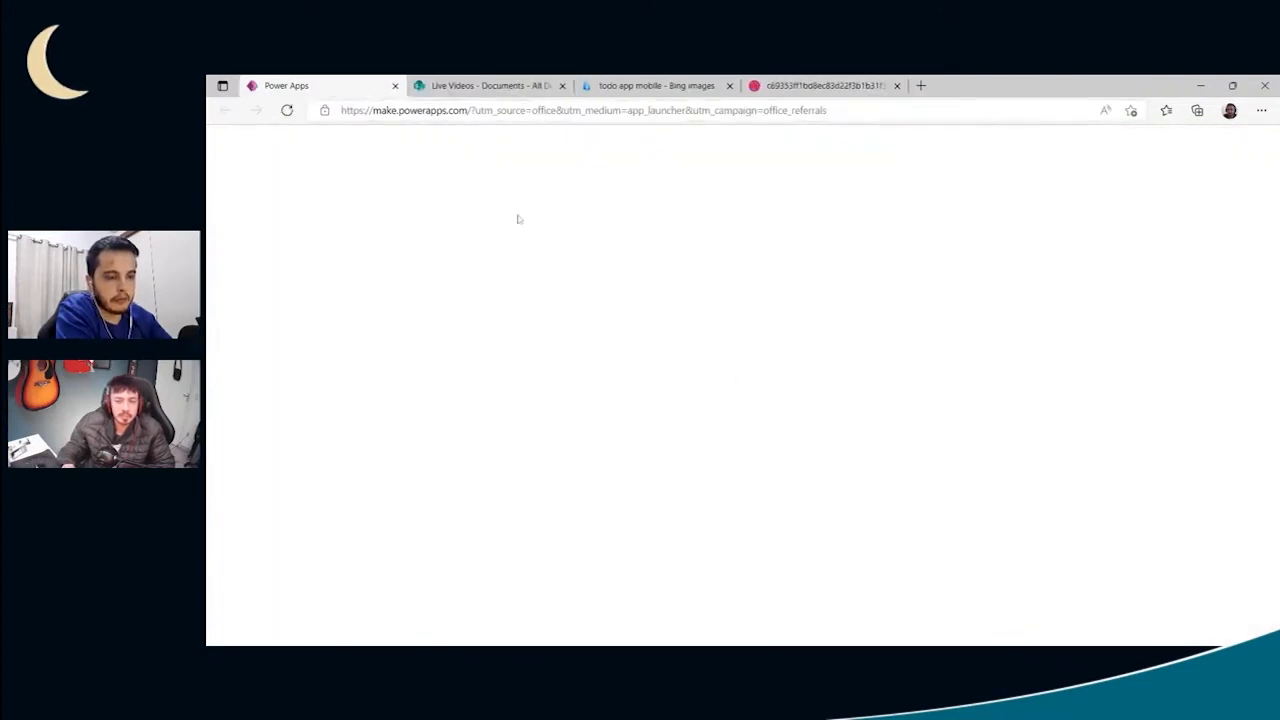